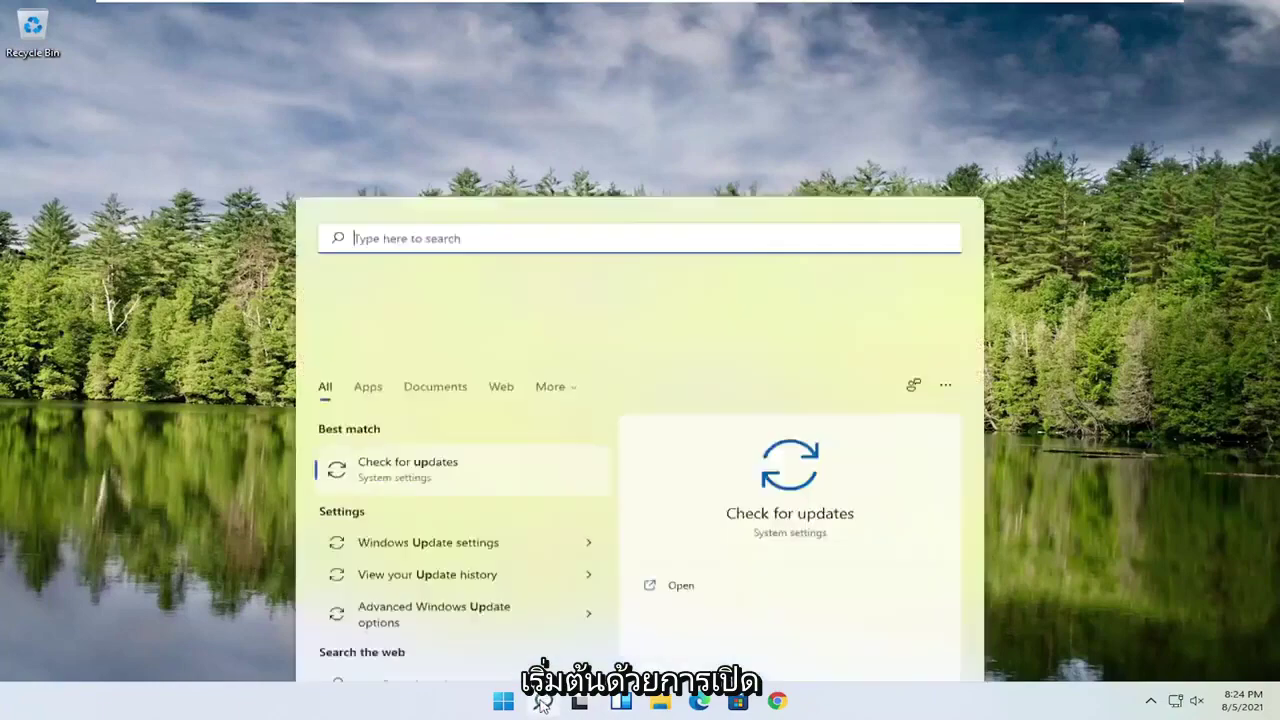
# Search for regedit and run Registry Editor as administrator, allowing it to make changes to the device.
pyautogui.write('regedit')
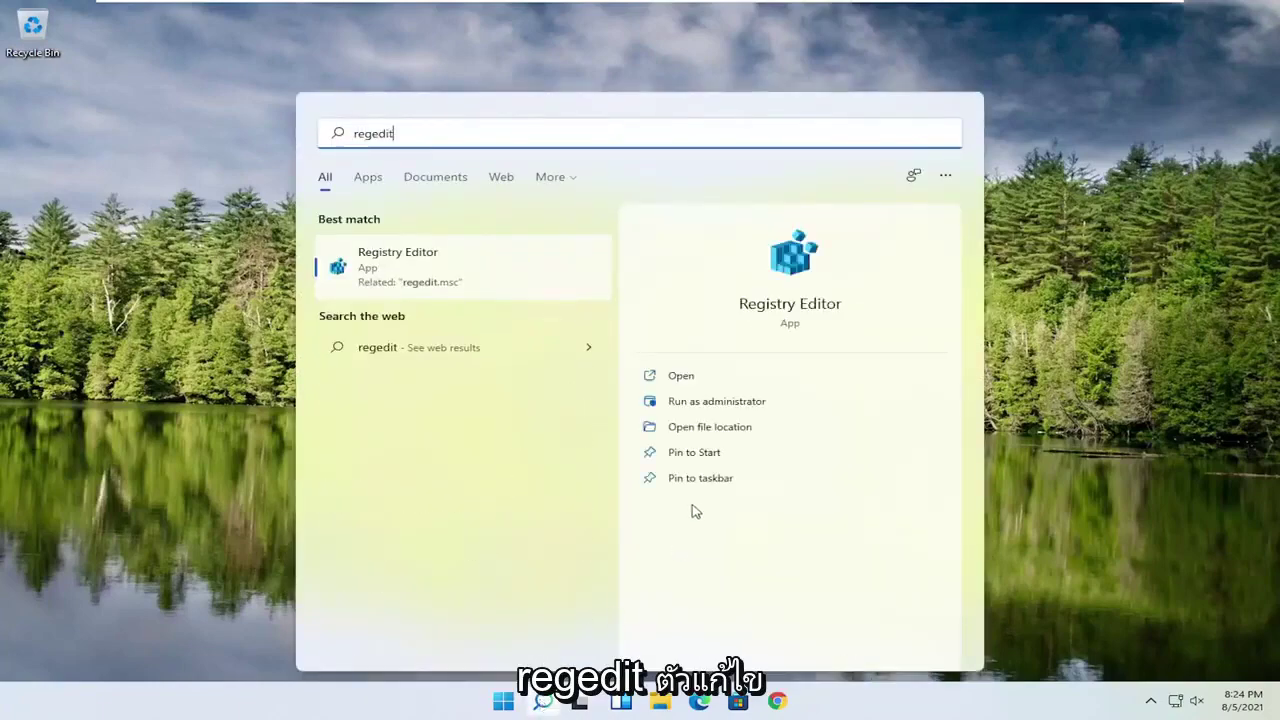
pyautogui.rightClick(379, 268)
pyautogui.click(447, 288)
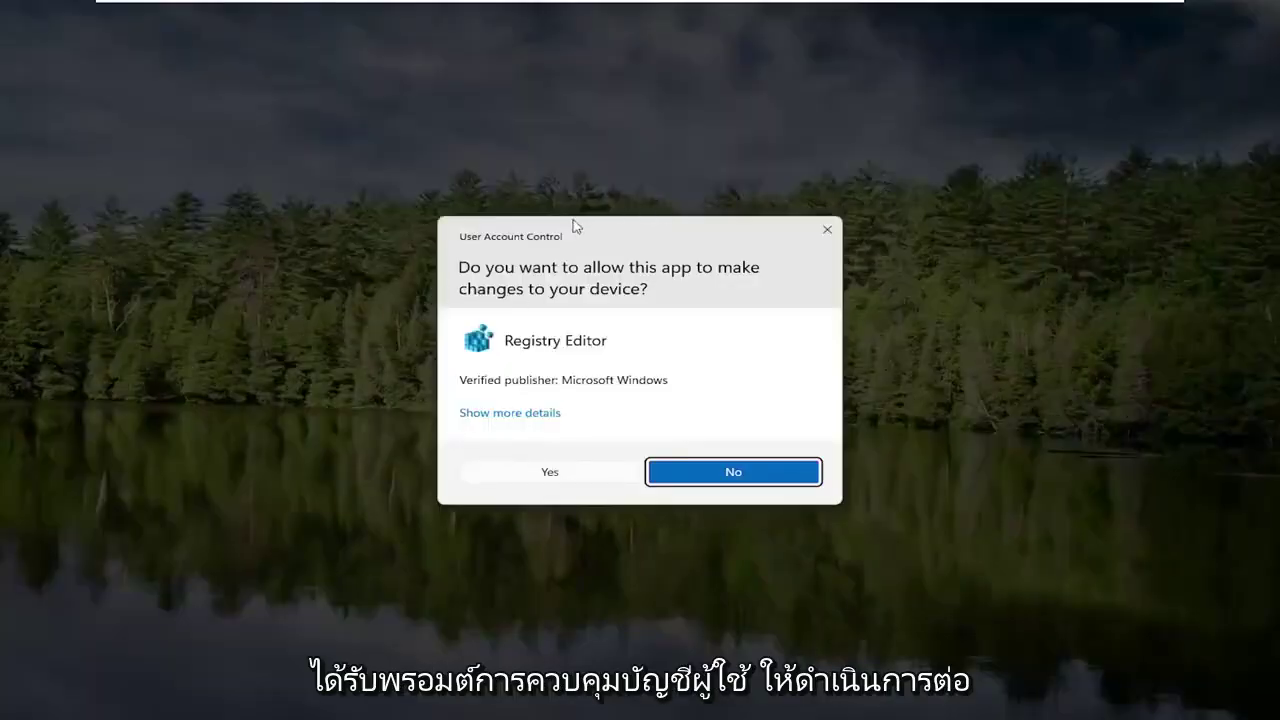
pyautogui.click(537, 482)
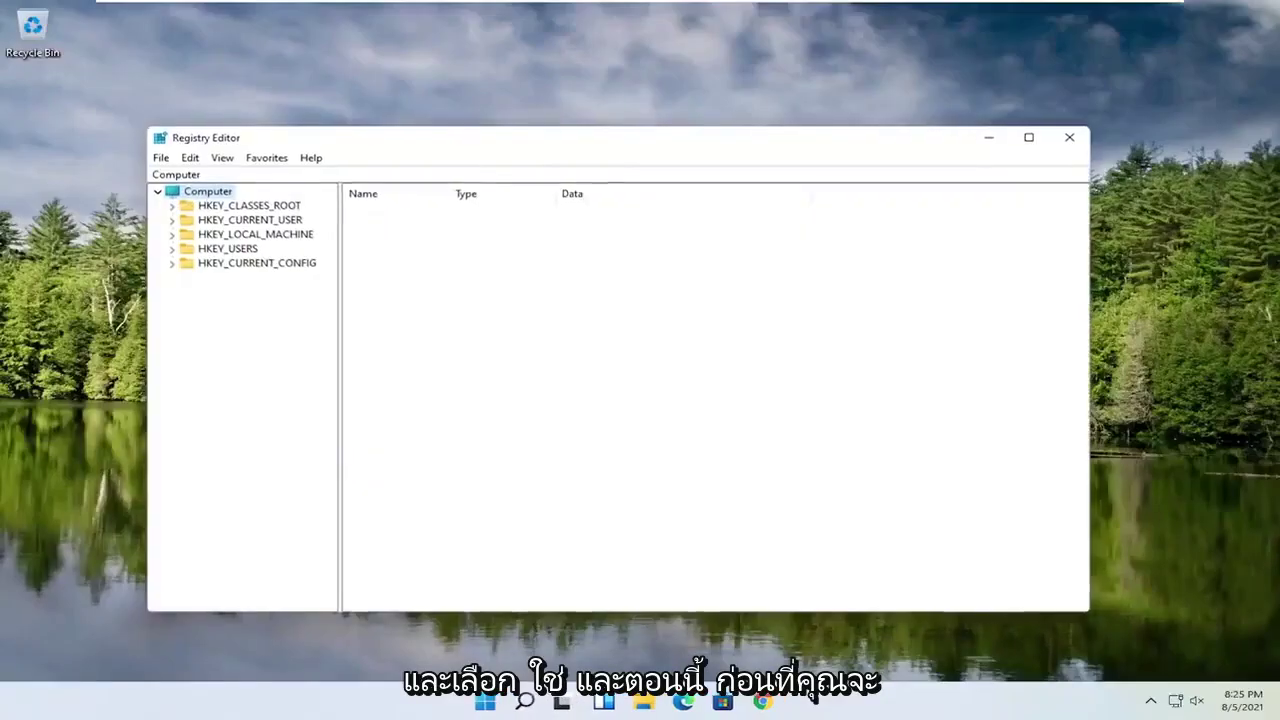
pyautogui.moveTo(469, 149); pyautogui.dragTo(516, 88)
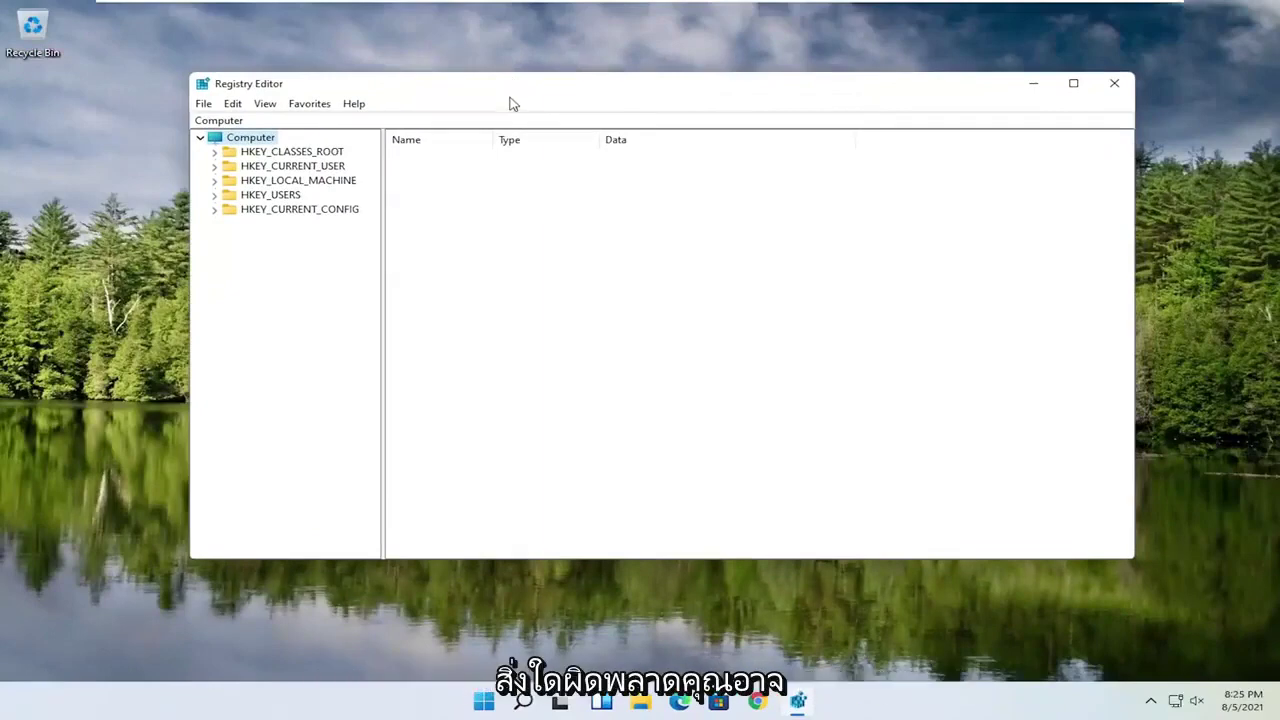
pyautogui.click(204, 104)
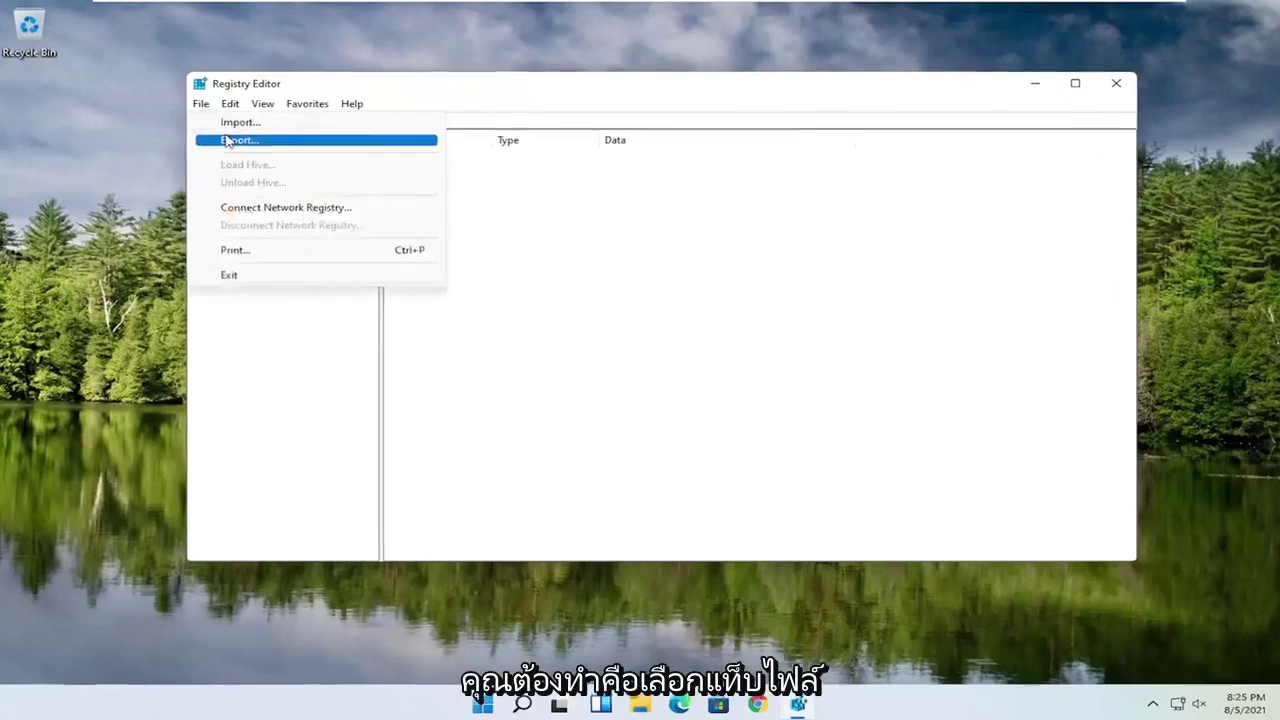
pyautogui.click(225, 139)
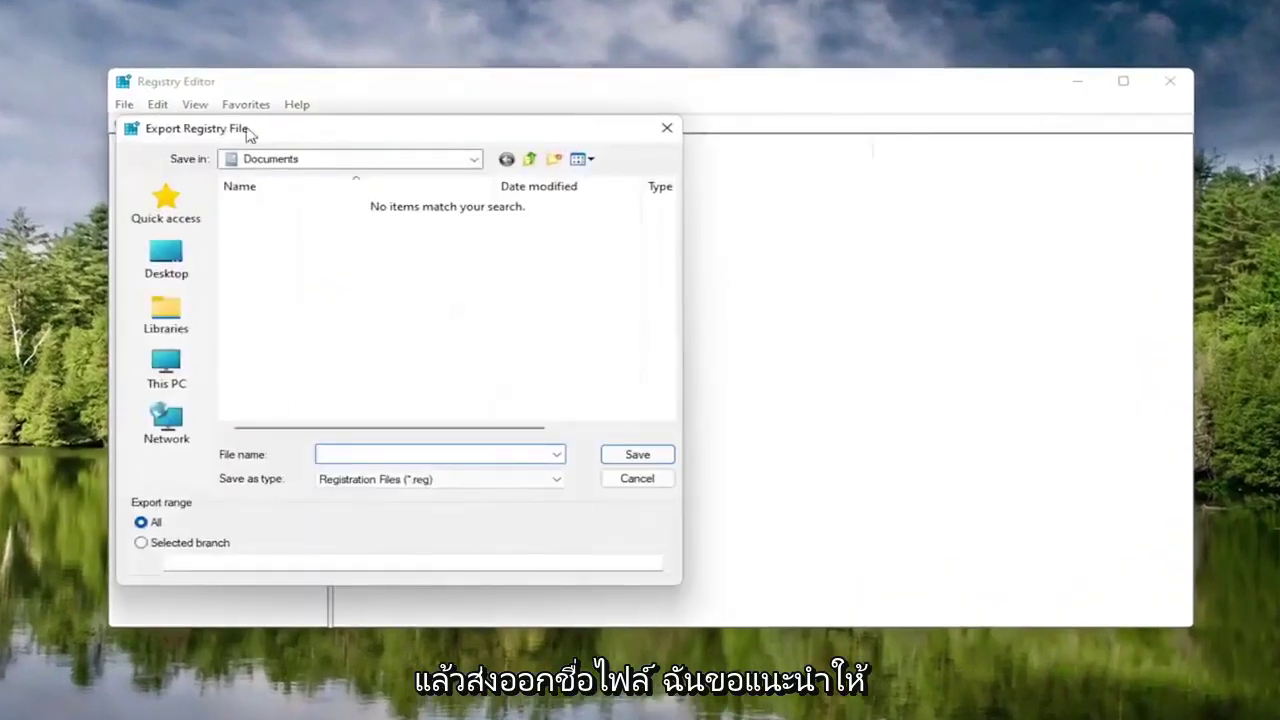
pyautogui.moveTo(246, 129); pyautogui.dragTo(454, 116)
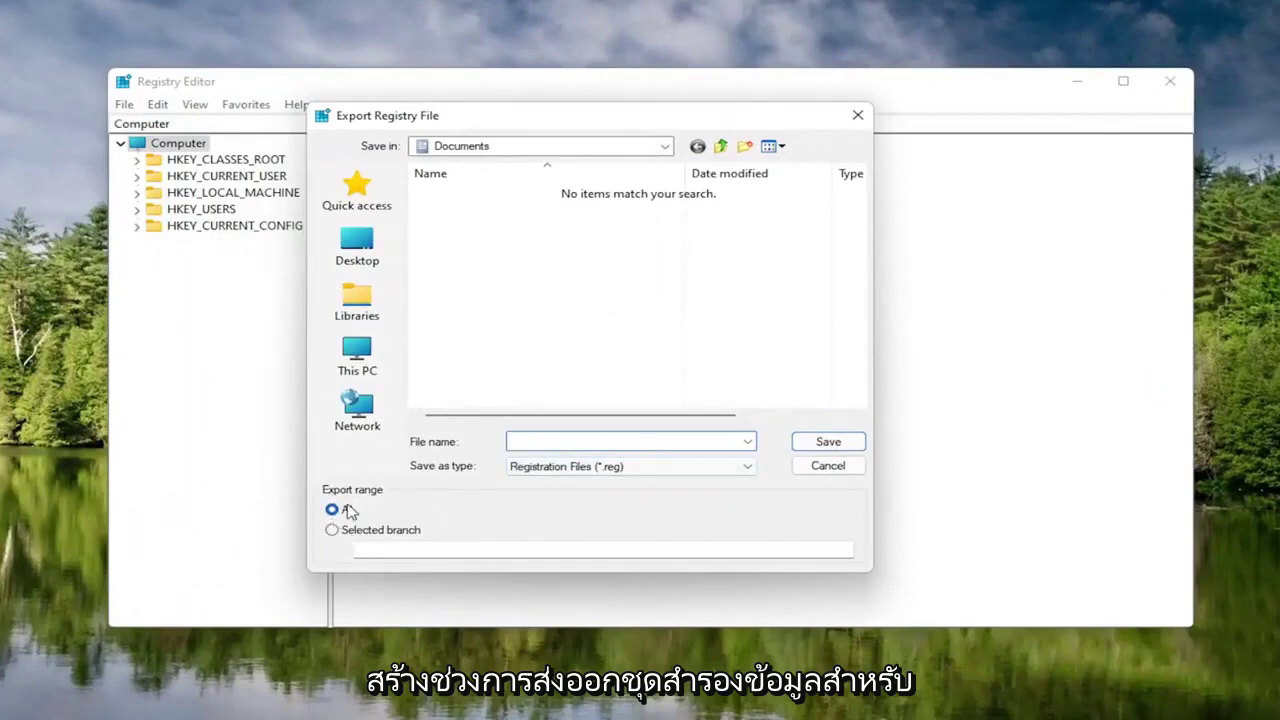
pyautogui.click(358, 242)
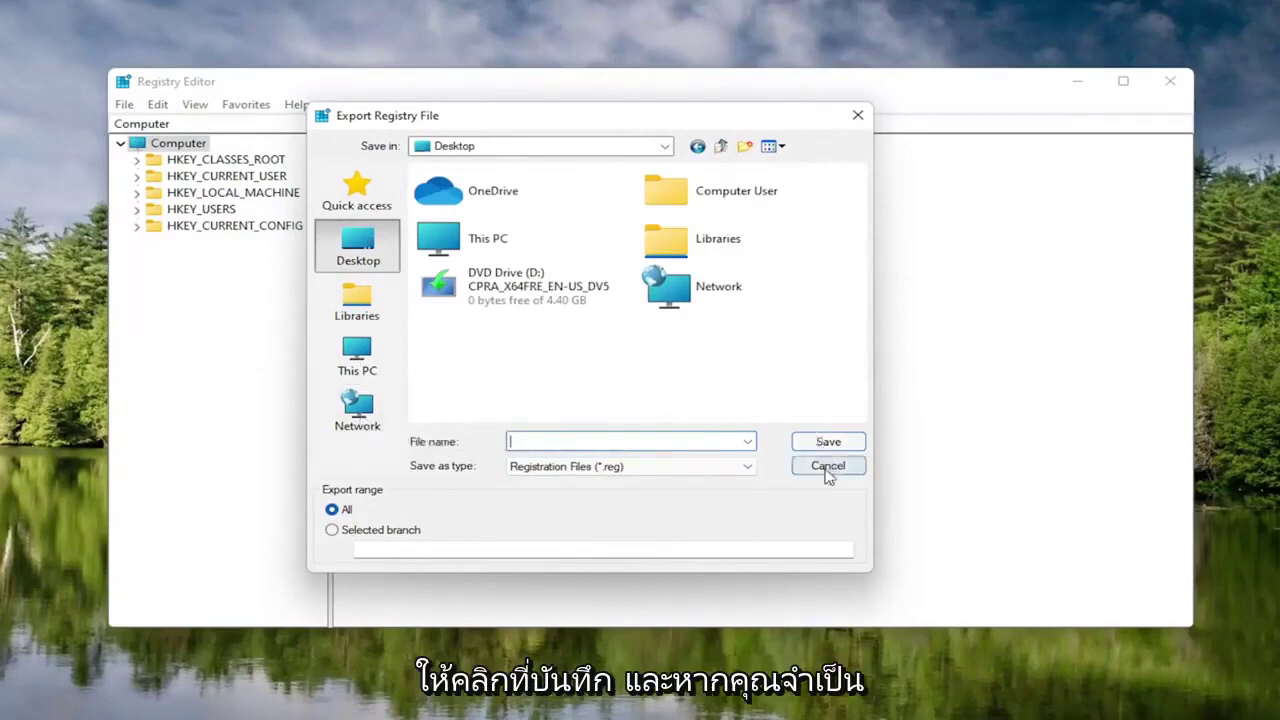
pyautogui.click(828, 466)
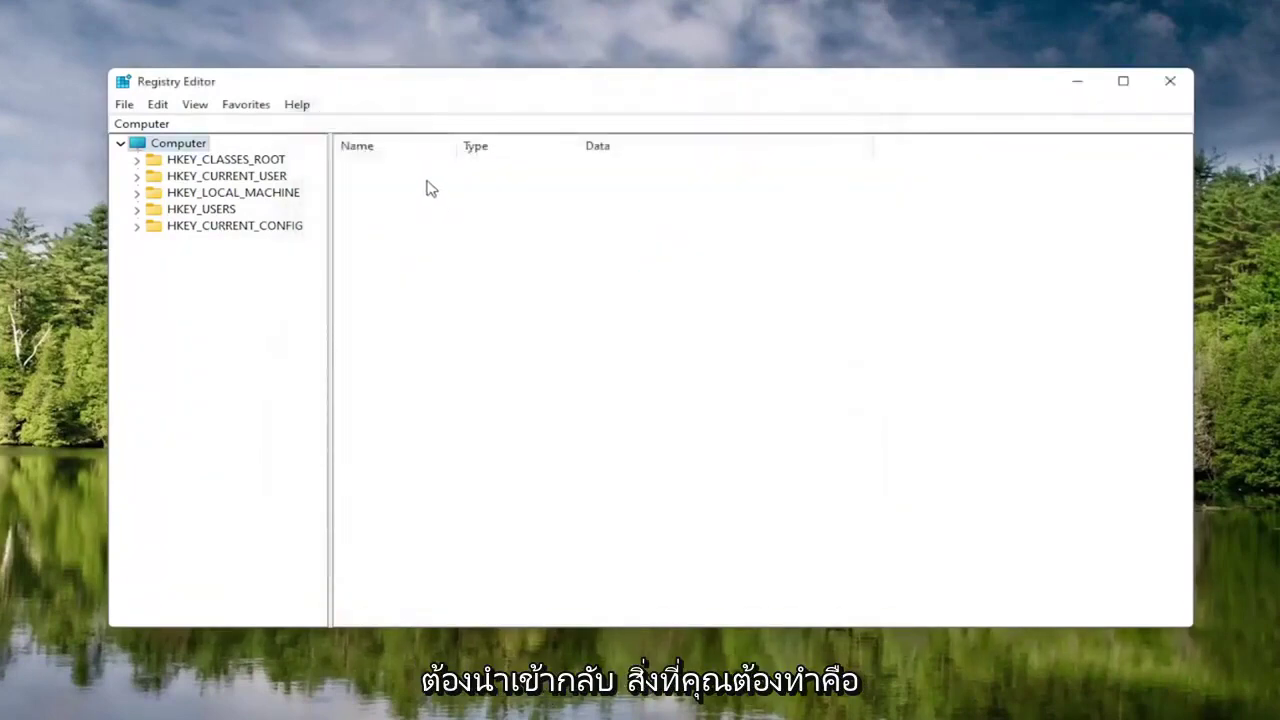
pyautogui.click(175, 120)
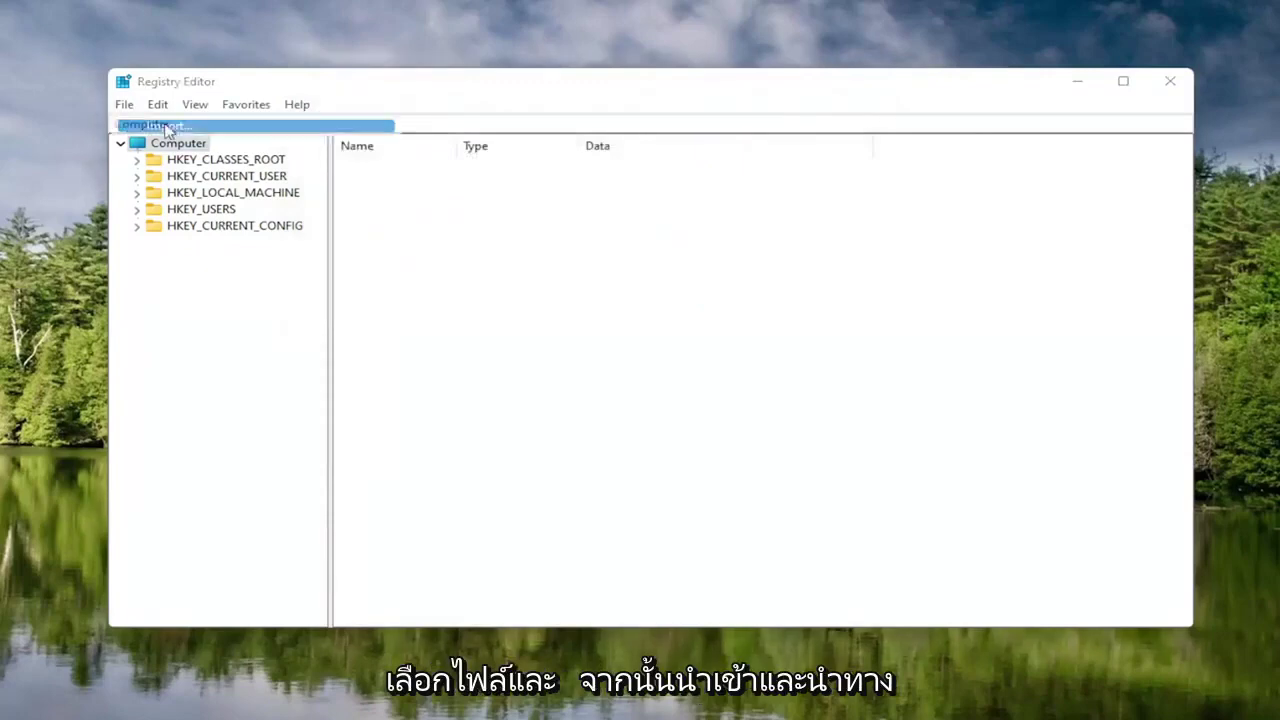
pyautogui.click(124, 104)
pyautogui.click(150, 128)
pyautogui.click(180, 282)
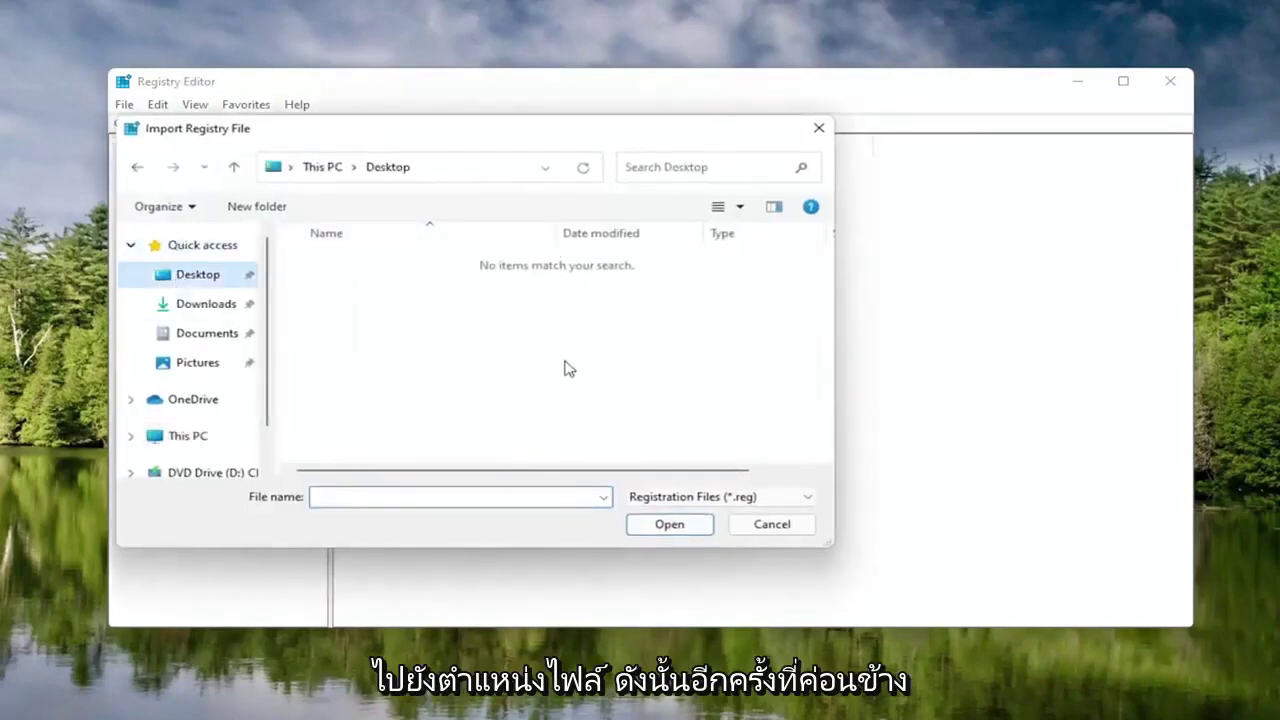
pyautogui.click(755, 526)
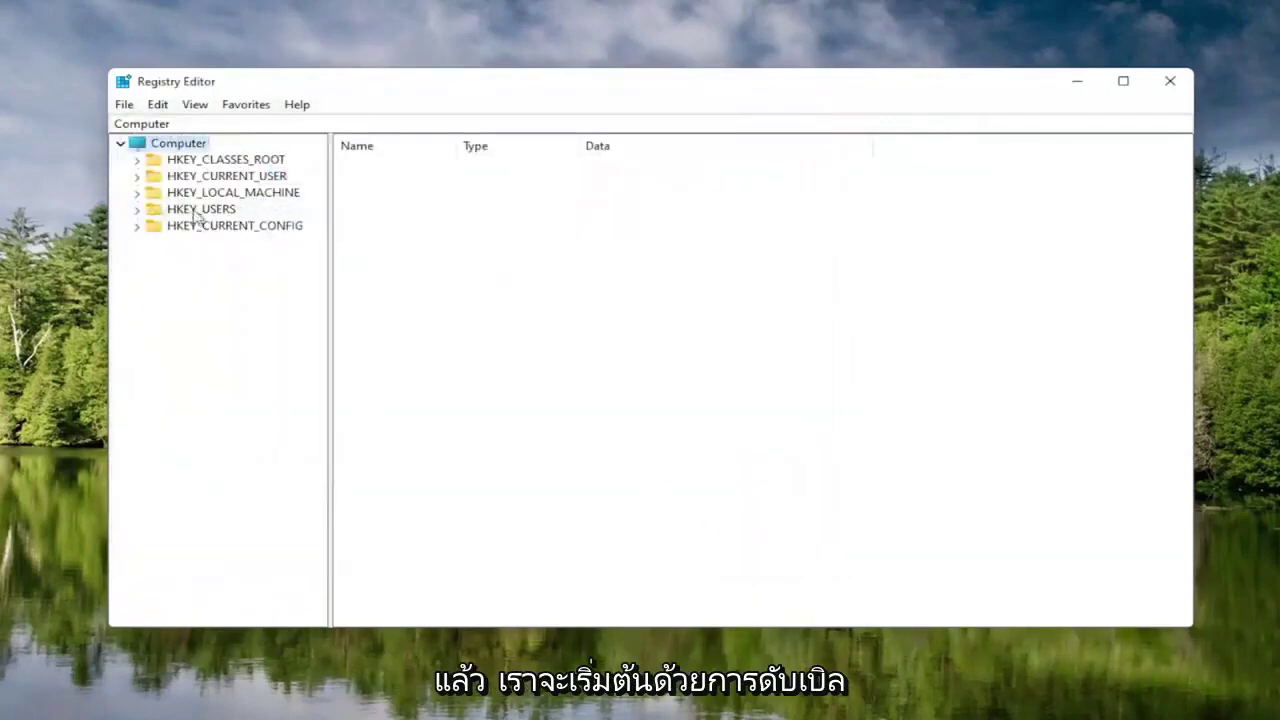
# Expand the registry path HKEY_LOCAL_MACHINE\SOFTWARE\Microsoft and widen the key tree so full key names fit.
pyautogui.doubleClick(211, 194)
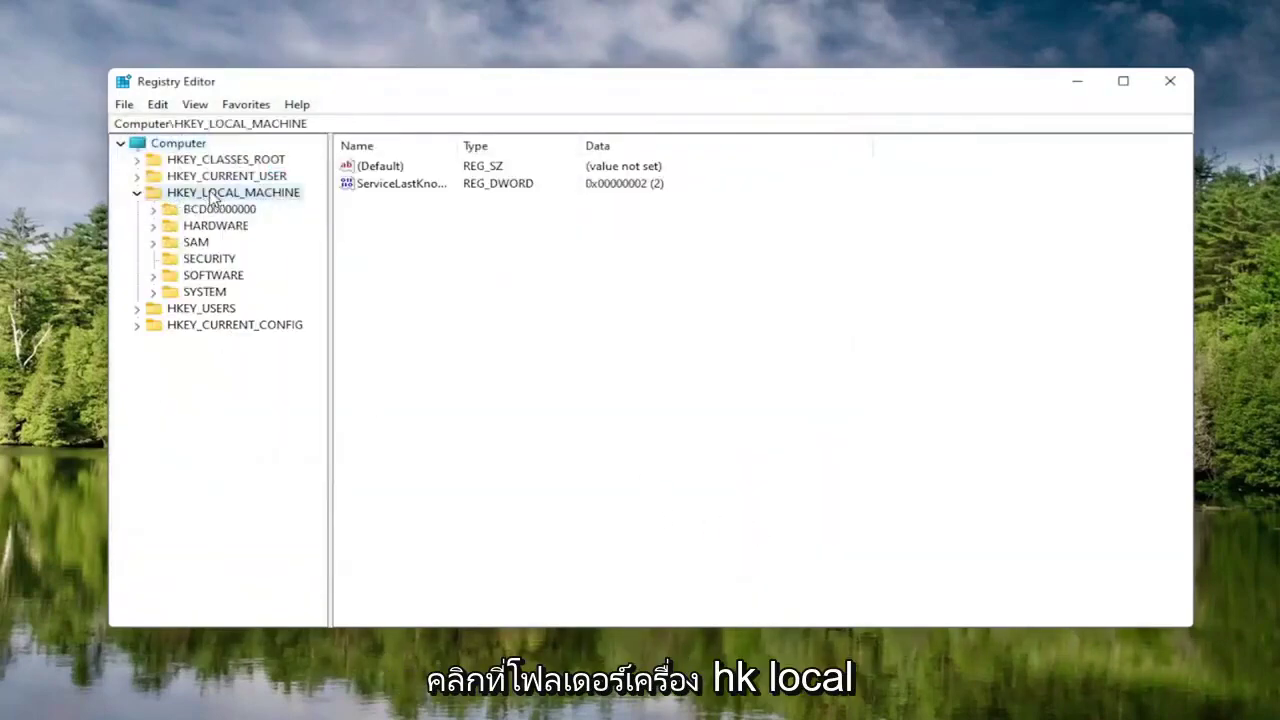
pyautogui.doubleClick(206, 281)
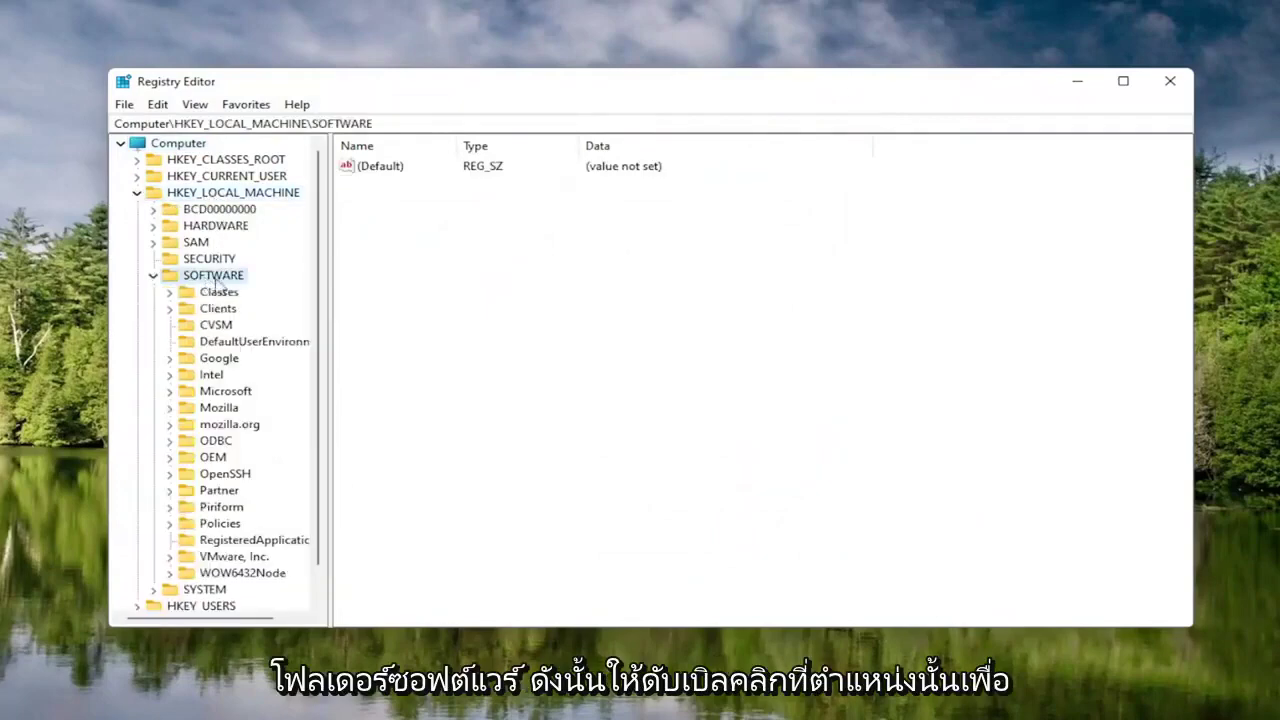
pyautogui.doubleClick(225, 391)
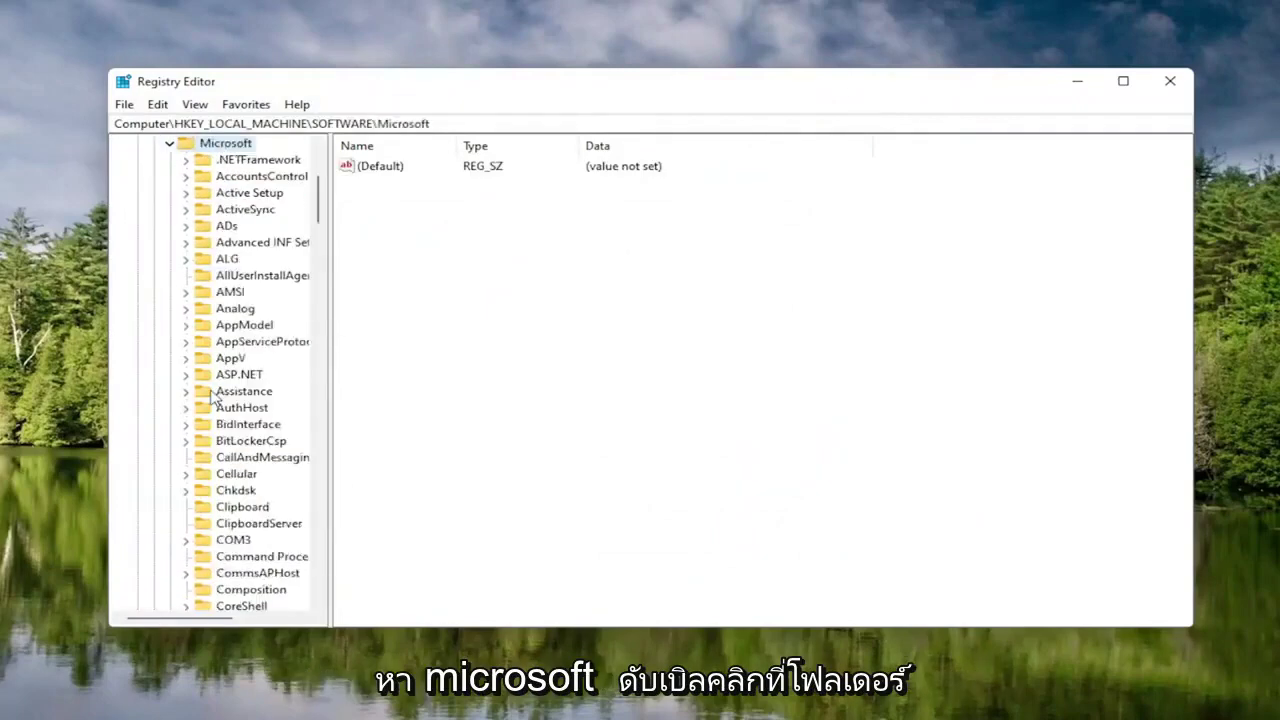
pyautogui.moveTo(329, 331); pyautogui.dragTo(414, 335)
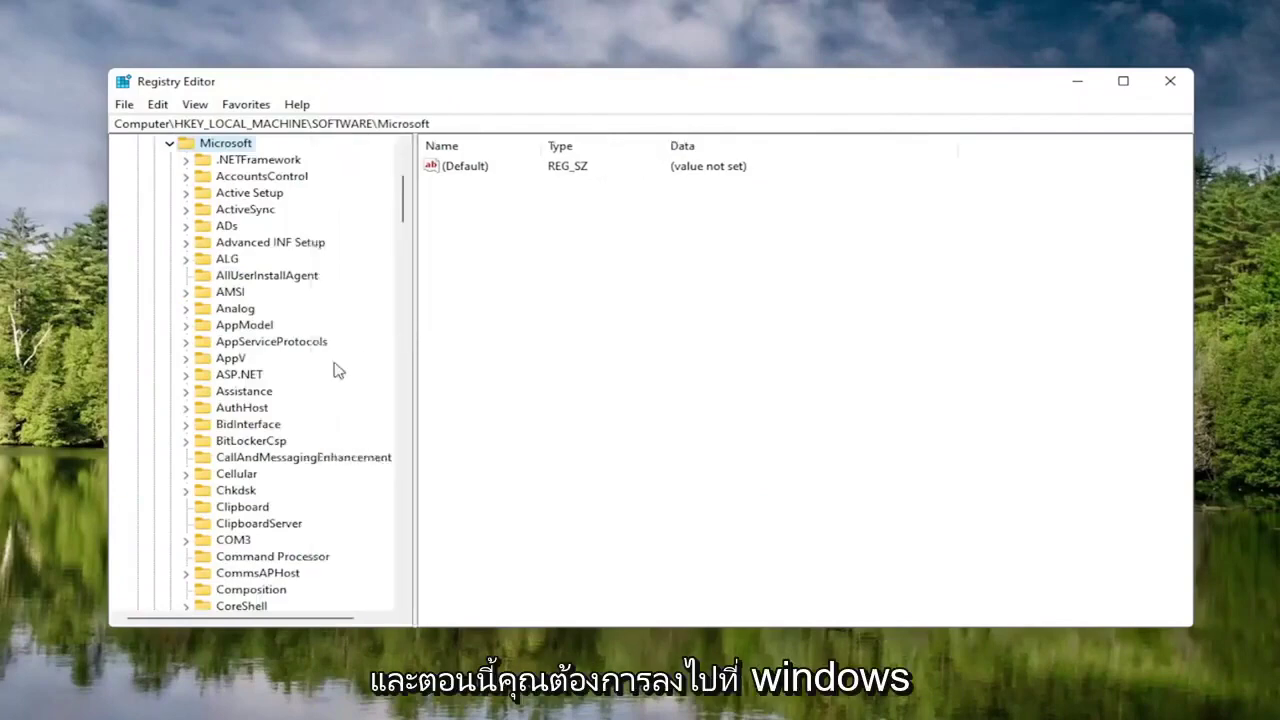
# Expand the Windows NT key under Microsoft, including its CurrentVersion subkey.
pyautogui.scroll(-15, 249, 457)
pyautogui.scroll(-20, 252, 460)
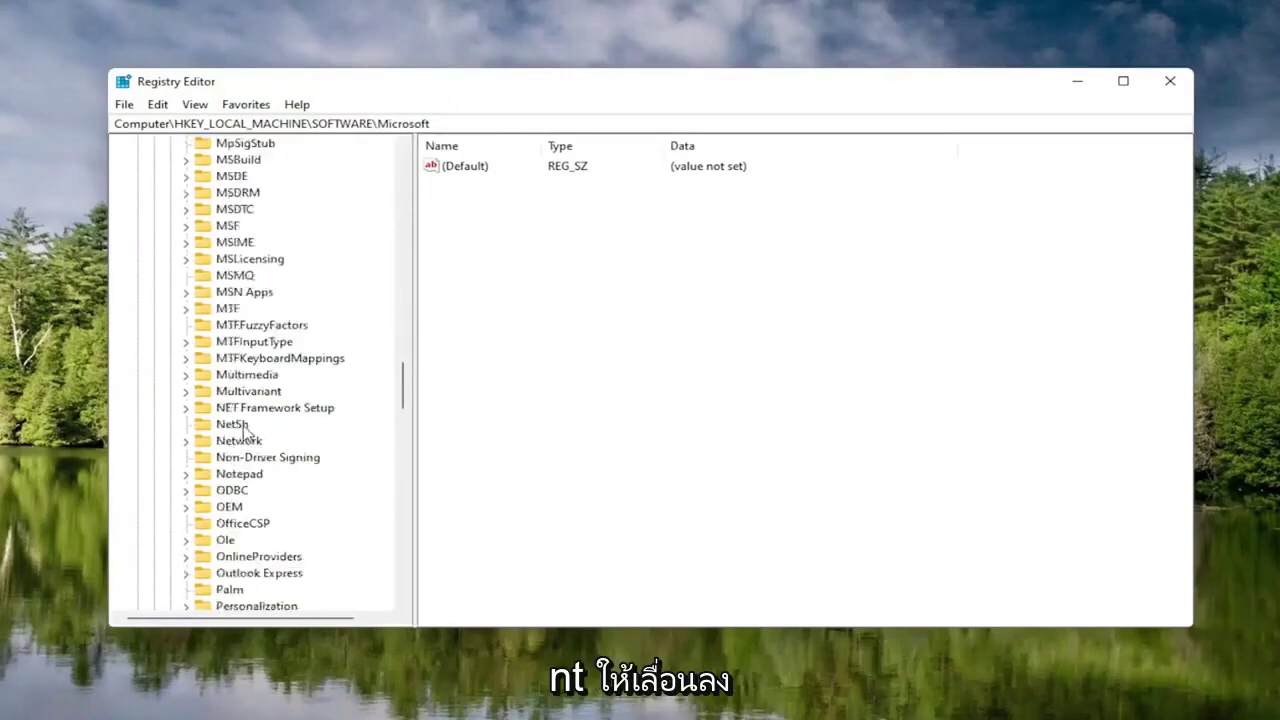
pyautogui.scroll(-7, 249, 450)
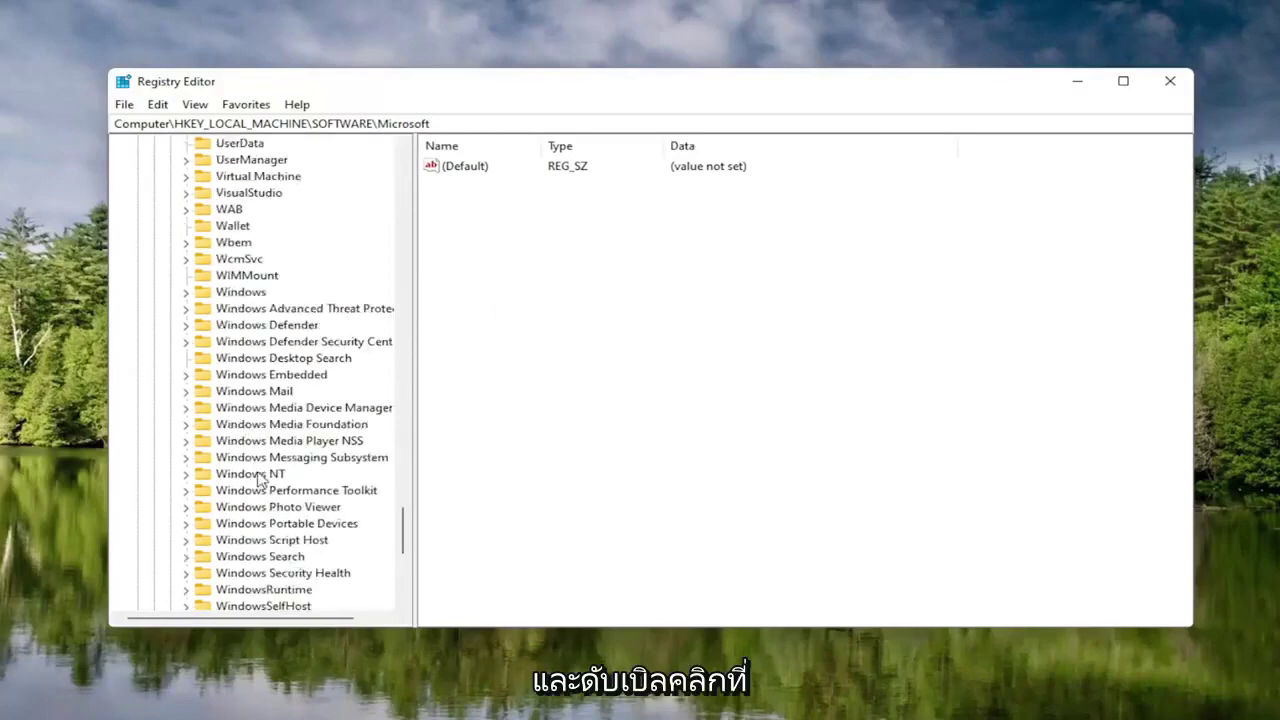
pyautogui.doubleClick(261, 476)
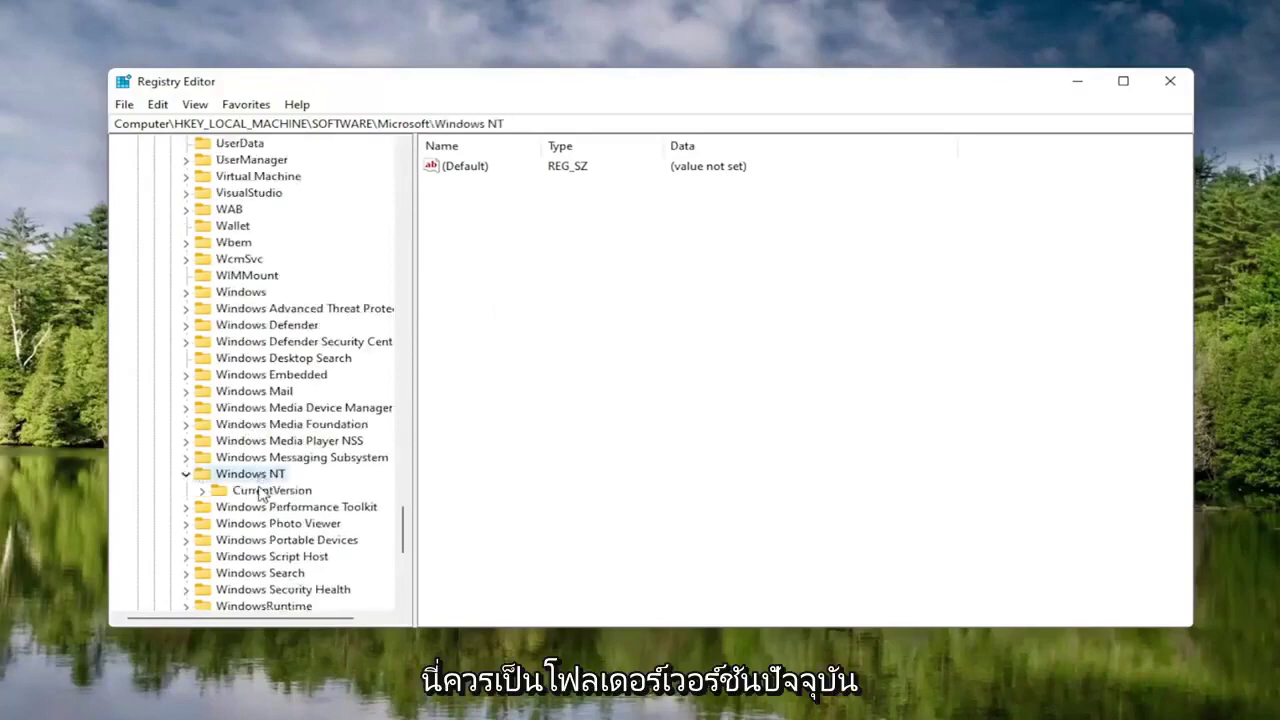
pyautogui.doubleClick(262, 491)
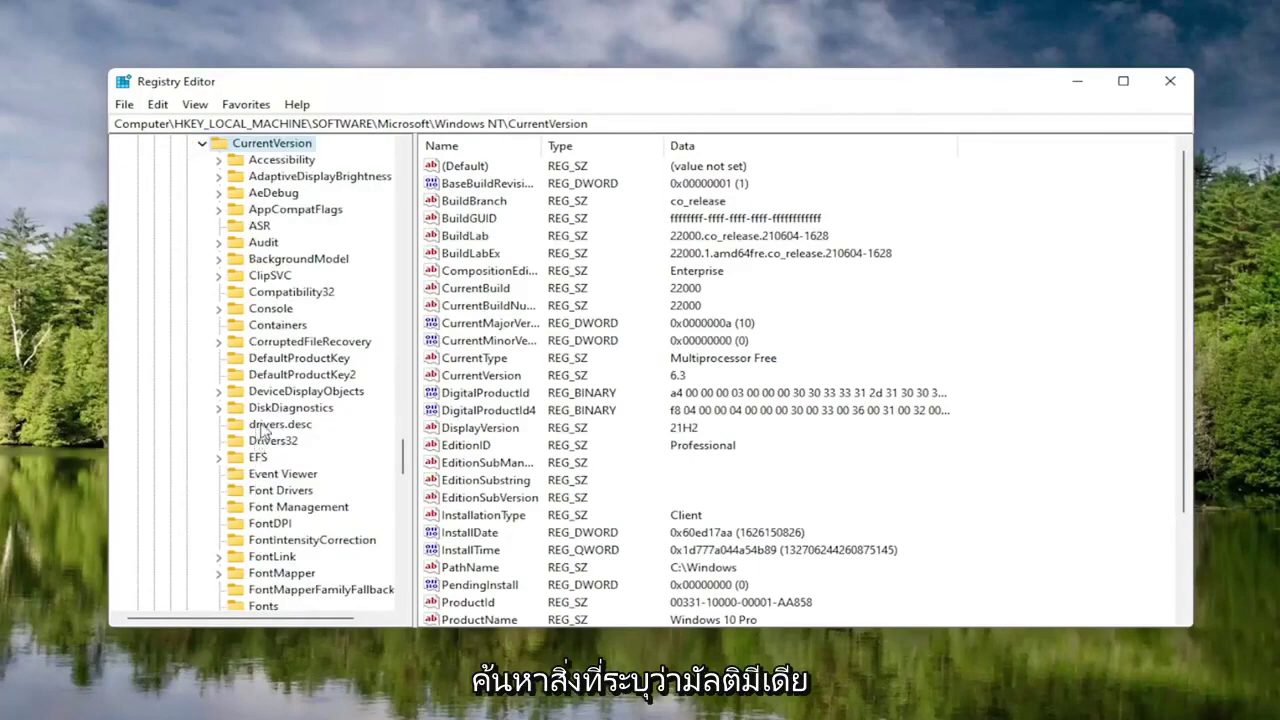
# Open the Multimedia\SystemProfile key under CurrentVersion and widen the value name column.
pyautogui.scroll(-4, 258, 430)
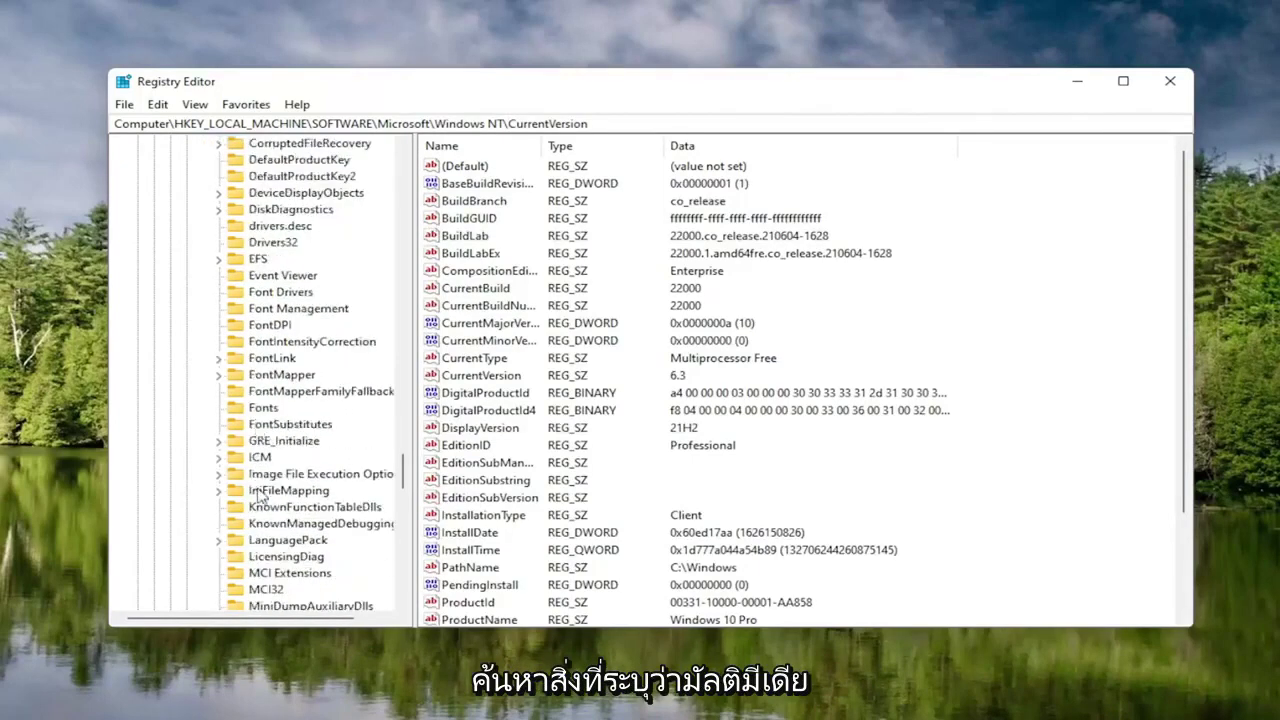
pyautogui.scroll(-1, 262, 500)
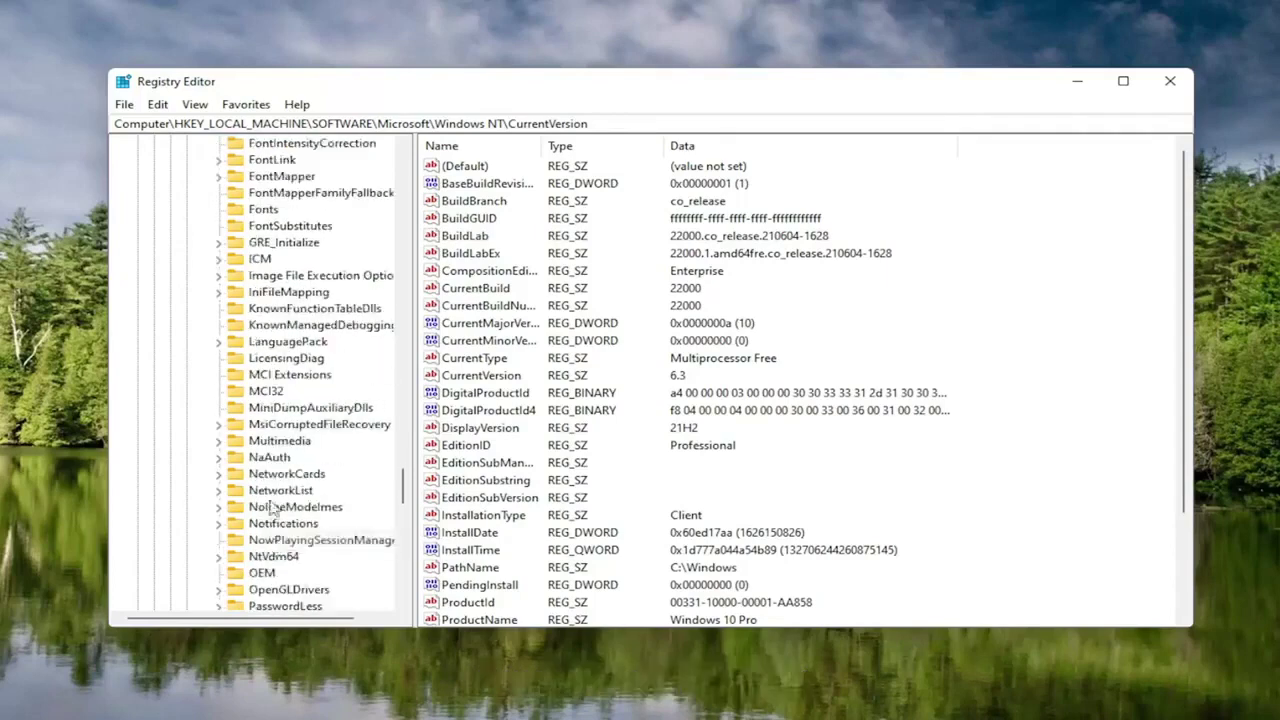
pyautogui.click(275, 442)
pyautogui.doubleClick(272, 447)
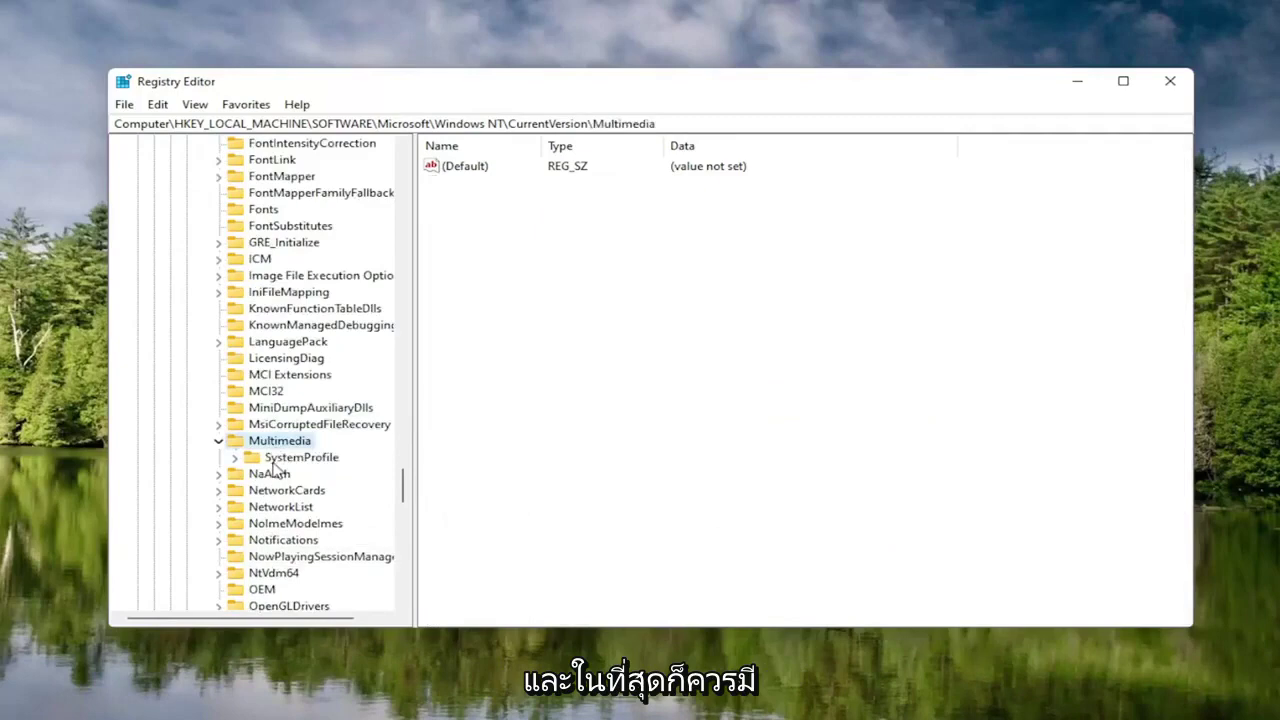
pyautogui.click(270, 462)
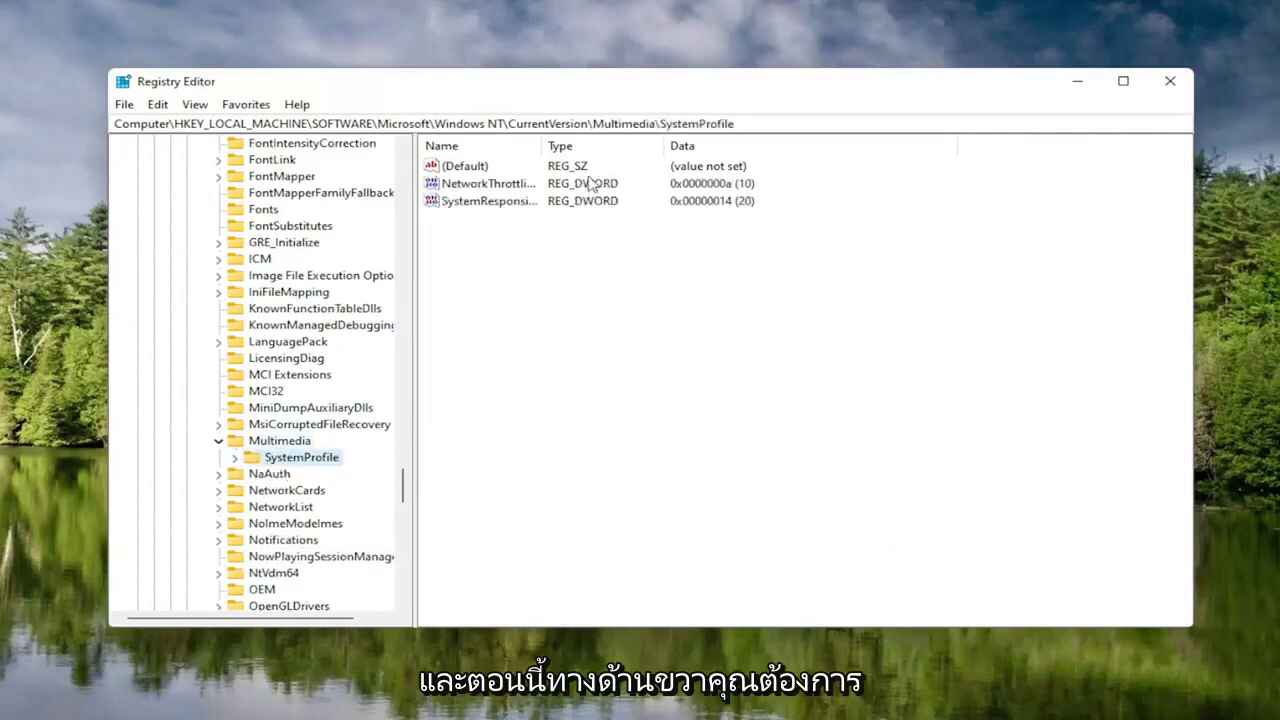
pyautogui.moveTo(543, 146); pyautogui.dragTo(665, 146)
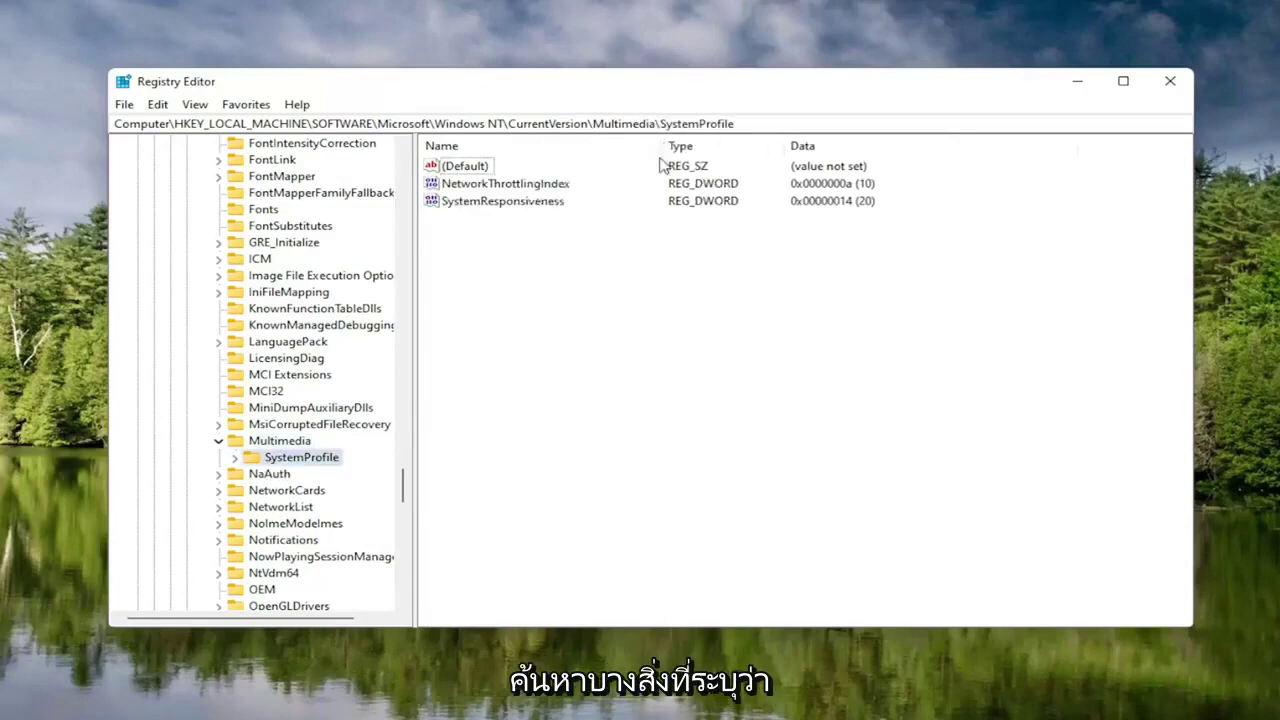
# Set the NetworkThrottlingIndex value data to FFFFFFFF in hexadecimal base.
pyautogui.doubleClick(513, 184)
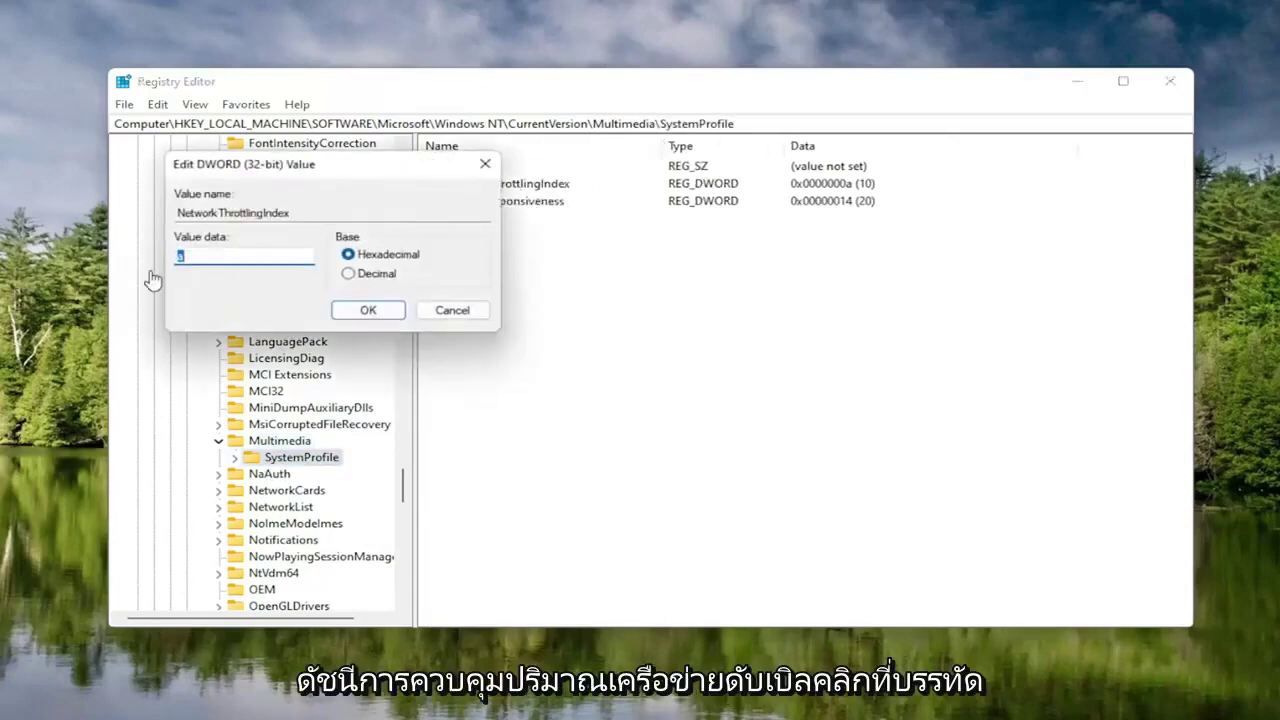
pyautogui.moveTo(272, 172); pyautogui.dragTo(647, 216)
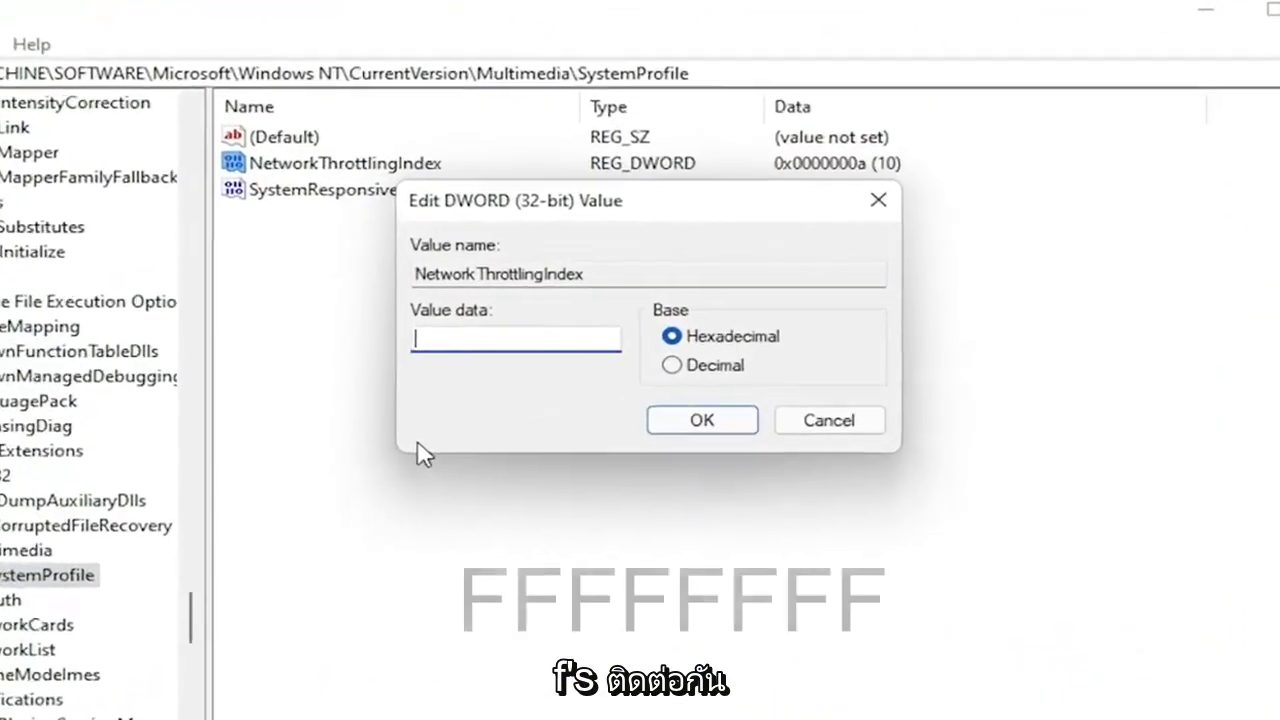
pyautogui.write('FF')
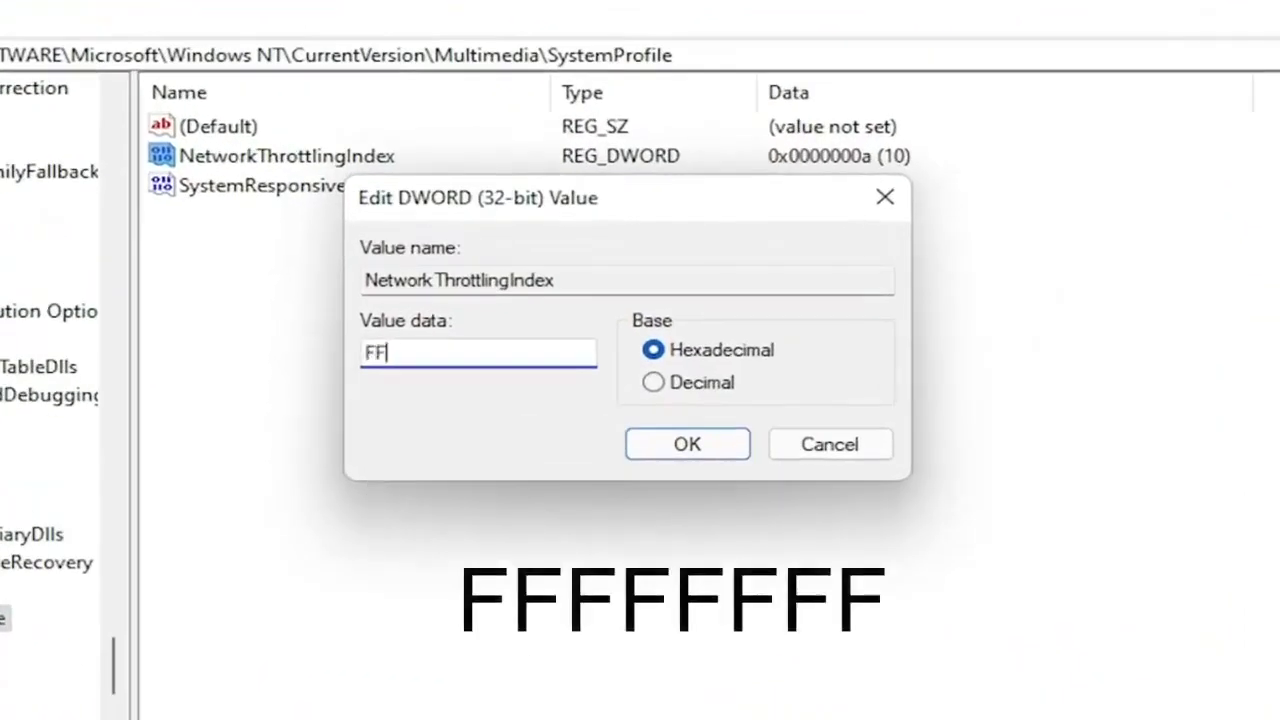
pyautogui.write('FFFFF')
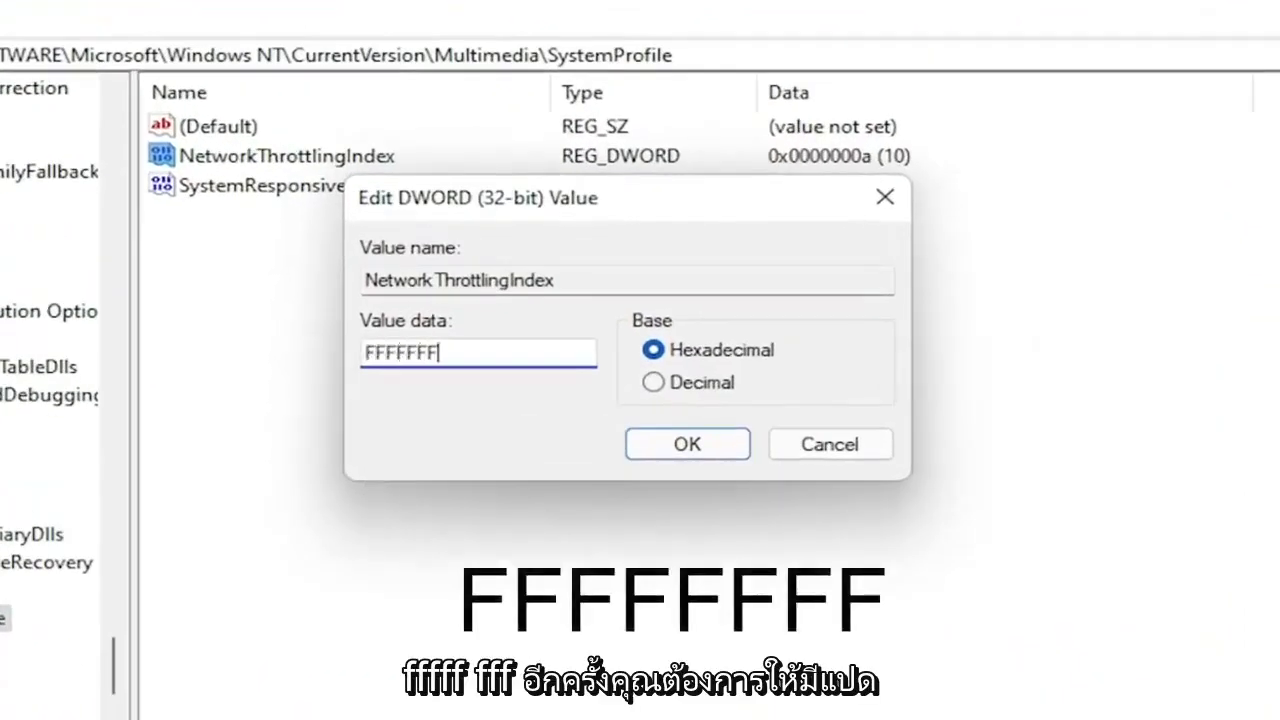
pyautogui.write('F')
pyautogui.hotkey('shift', 'Left')
pyautogui.hotkey('shift', 'Left')
pyautogui.hotkey('shift', 'Left')
pyautogui.hotkey('shift', 'Left')
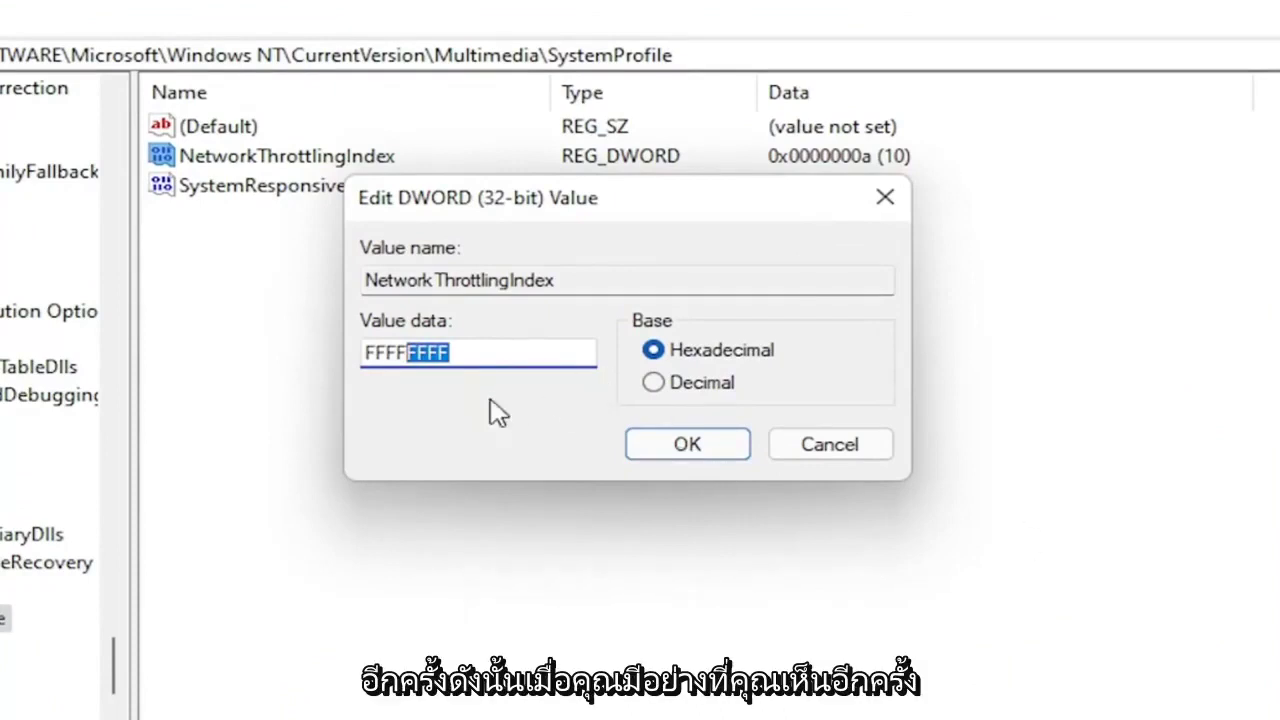
pyautogui.press('End')
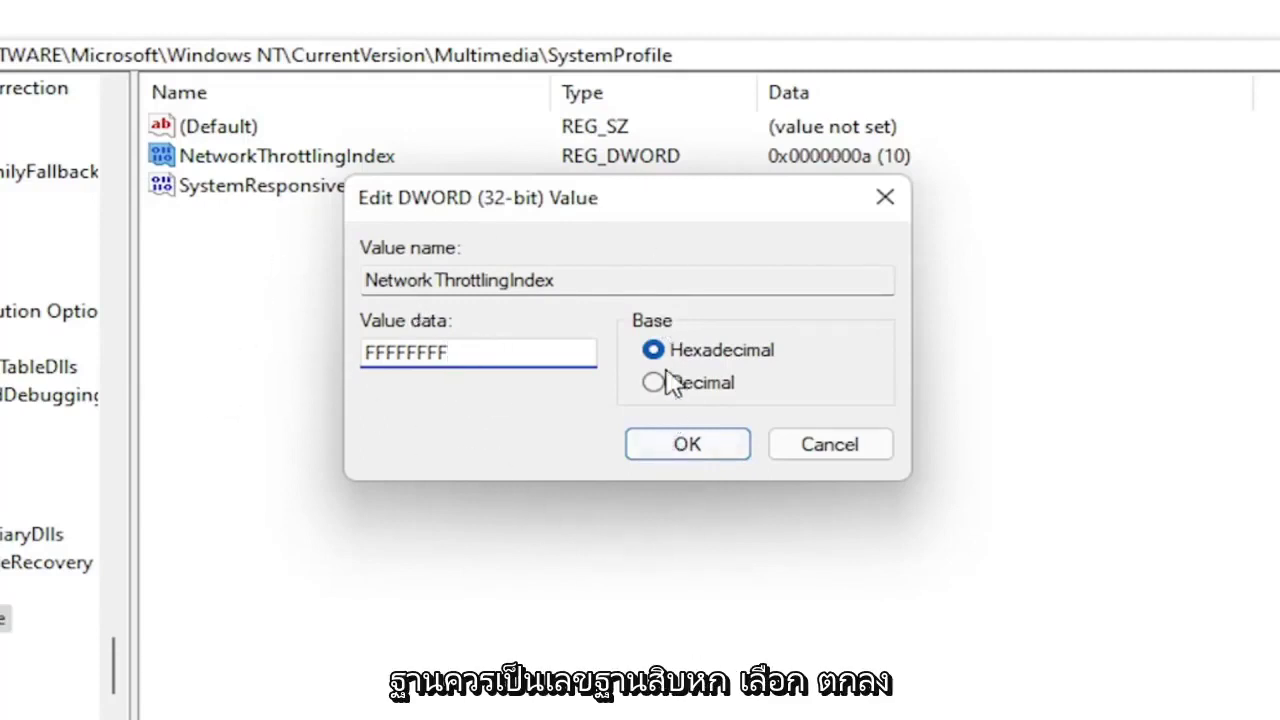
pyautogui.click(687, 444)
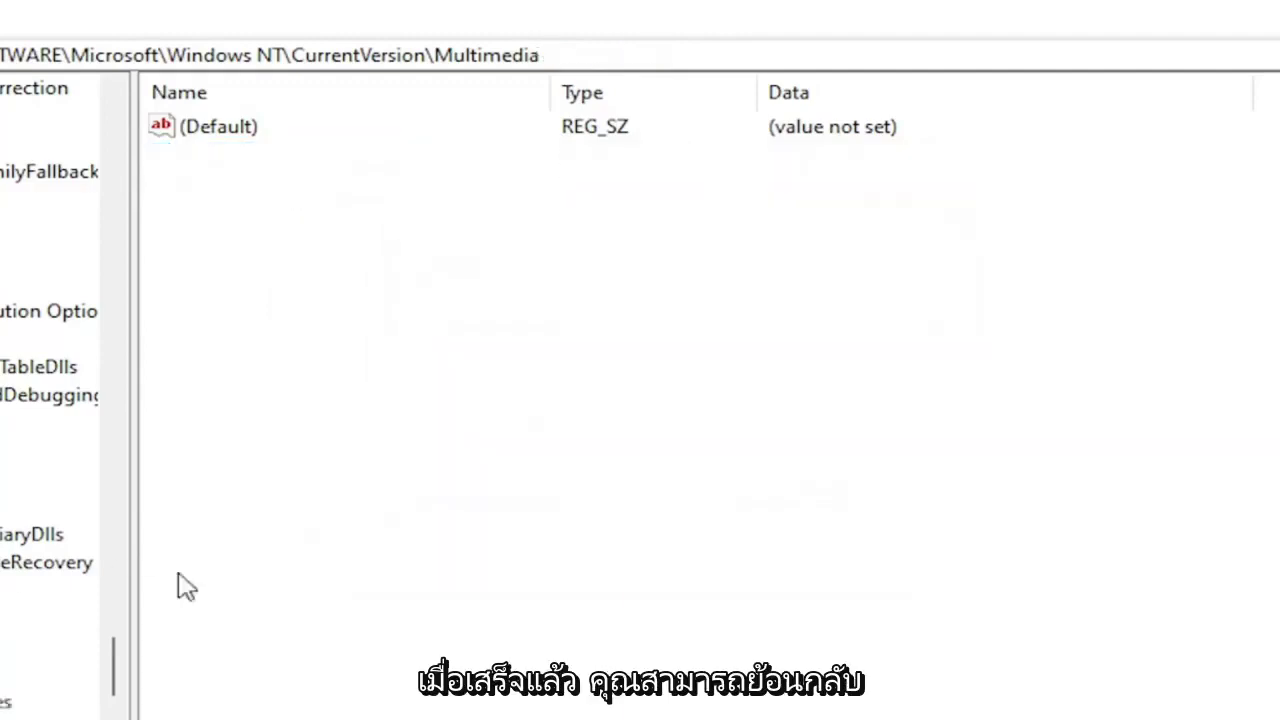
# Collapse the expanded registry keys back up to HKEY_LOCAL_MACHINE.
pyautogui.moveTo(113, 660); pyautogui.dragTo(160, 120)
pyautogui.click(100, 383)
pyautogui.click(79, 235)
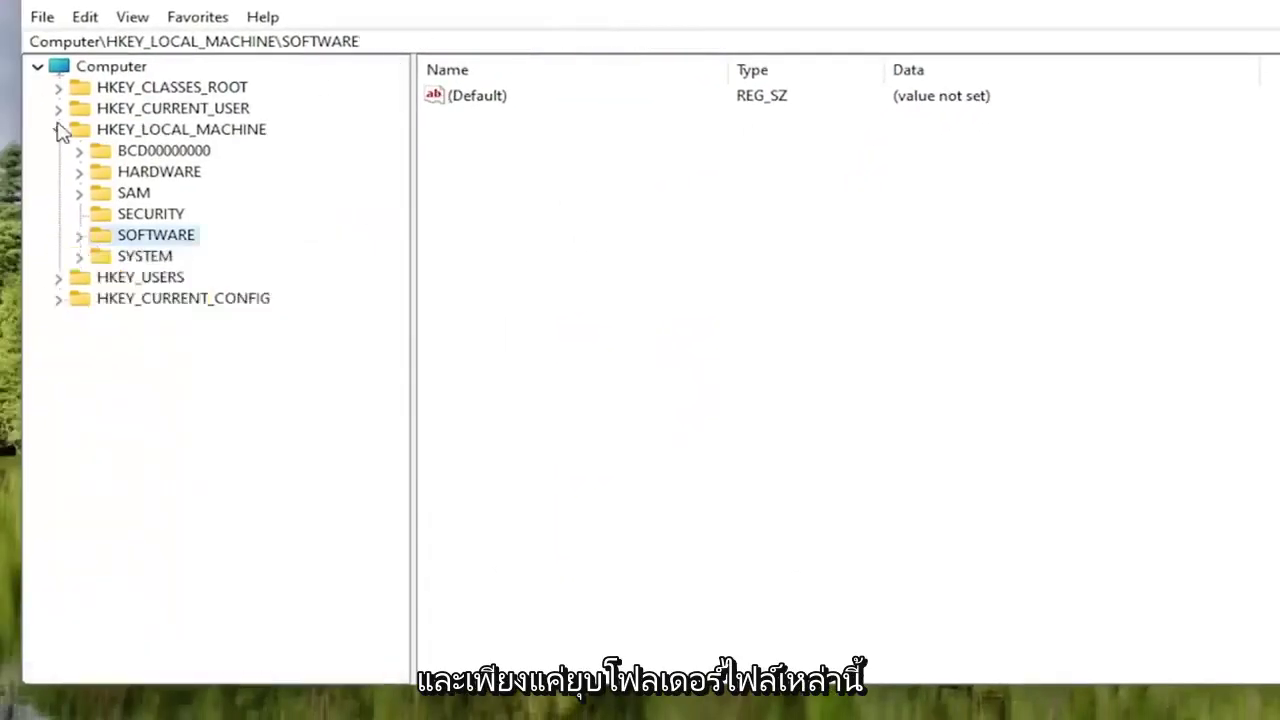
pyautogui.click(58, 129)
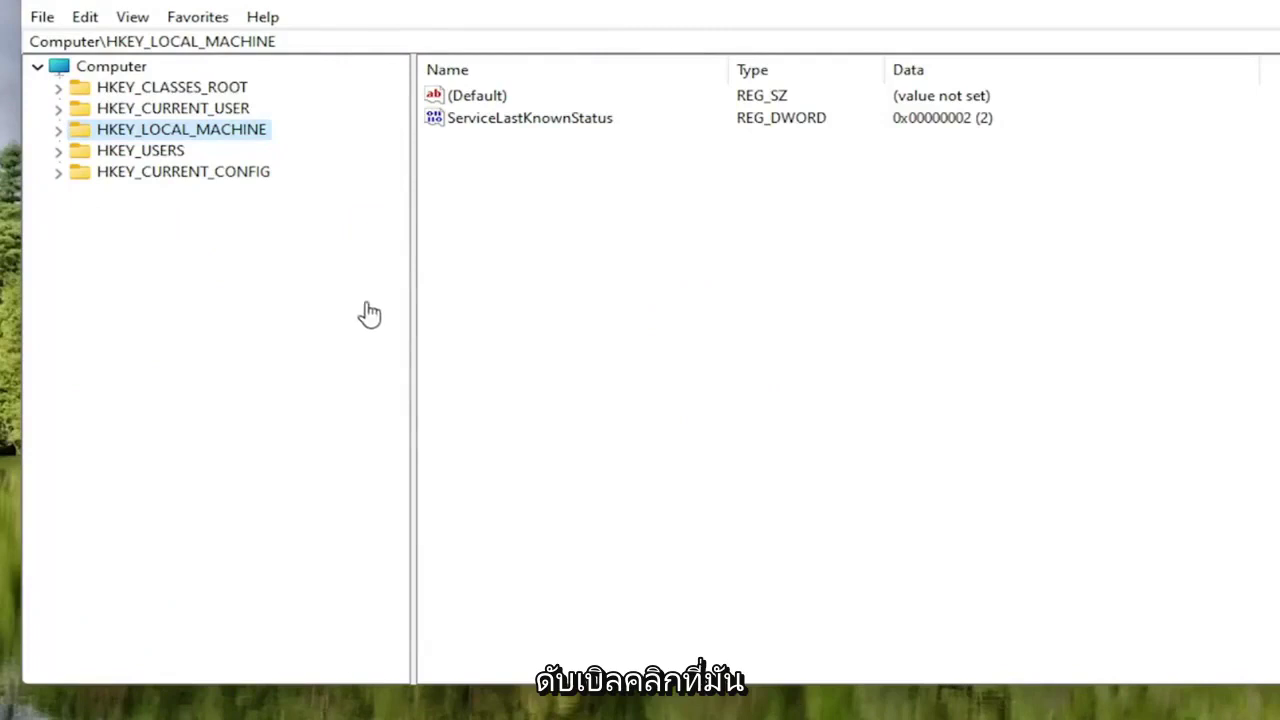
# Expand HKEY_LOCAL_MACHINE down through SYSTEM and CurrentControlSet to the Services key.
pyautogui.doubleClick(221, 132)
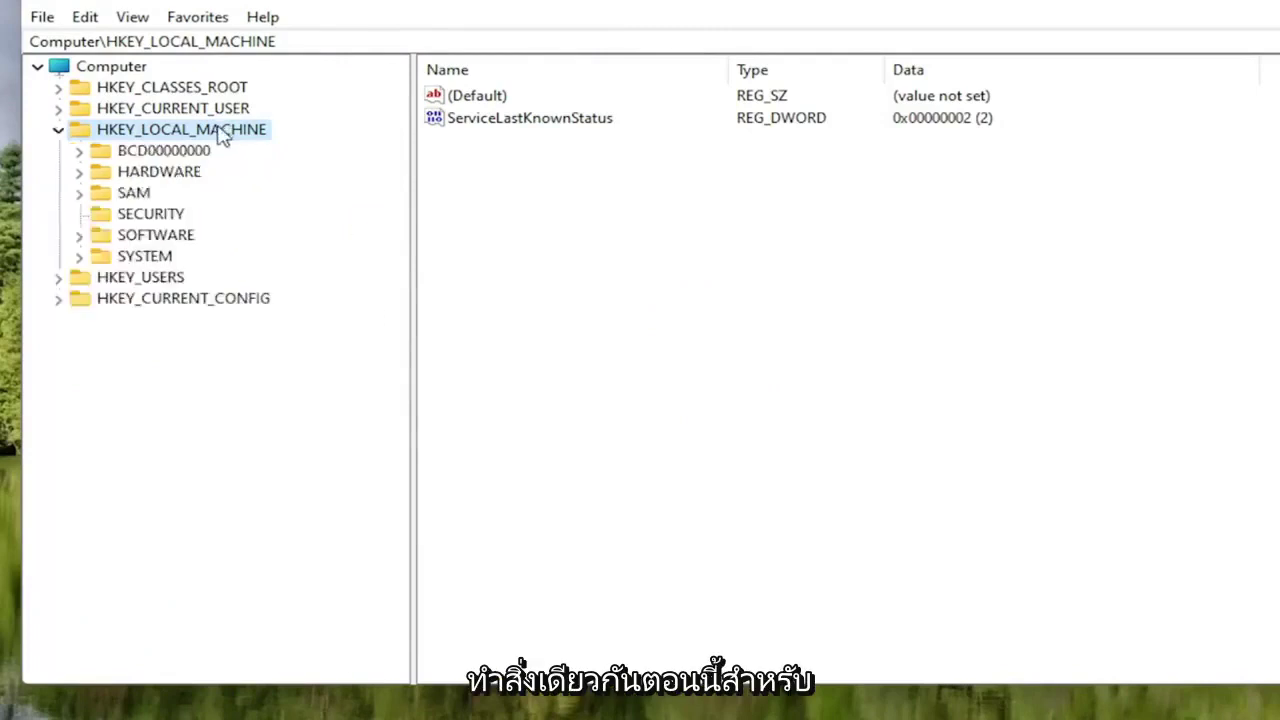
pyautogui.doubleClick(152, 257)
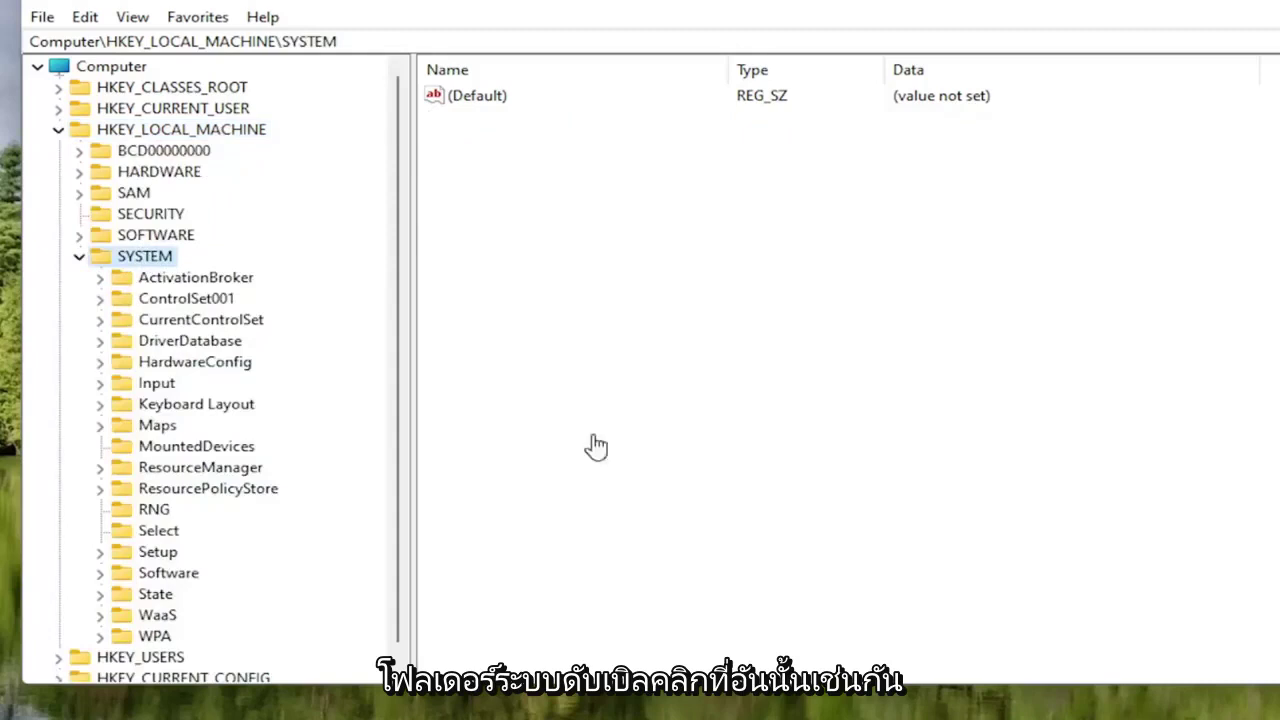
pyautogui.doubleClick(210, 322)
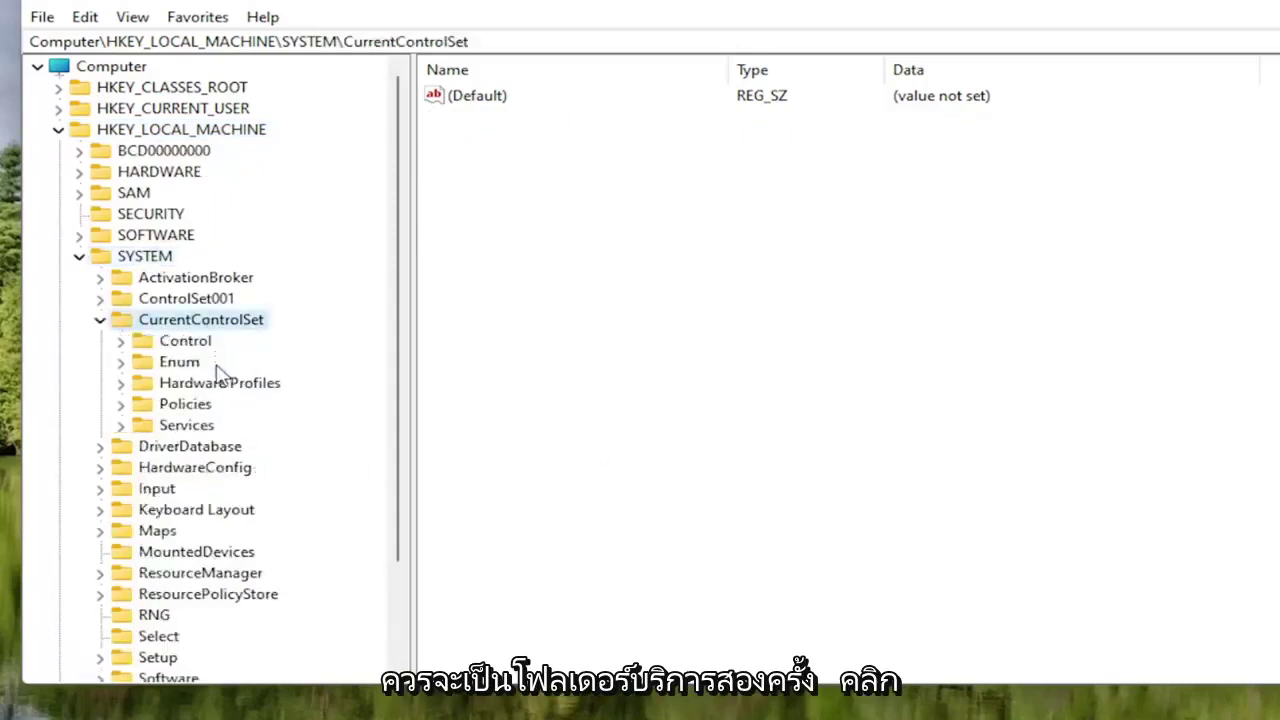
pyautogui.doubleClick(172, 427)
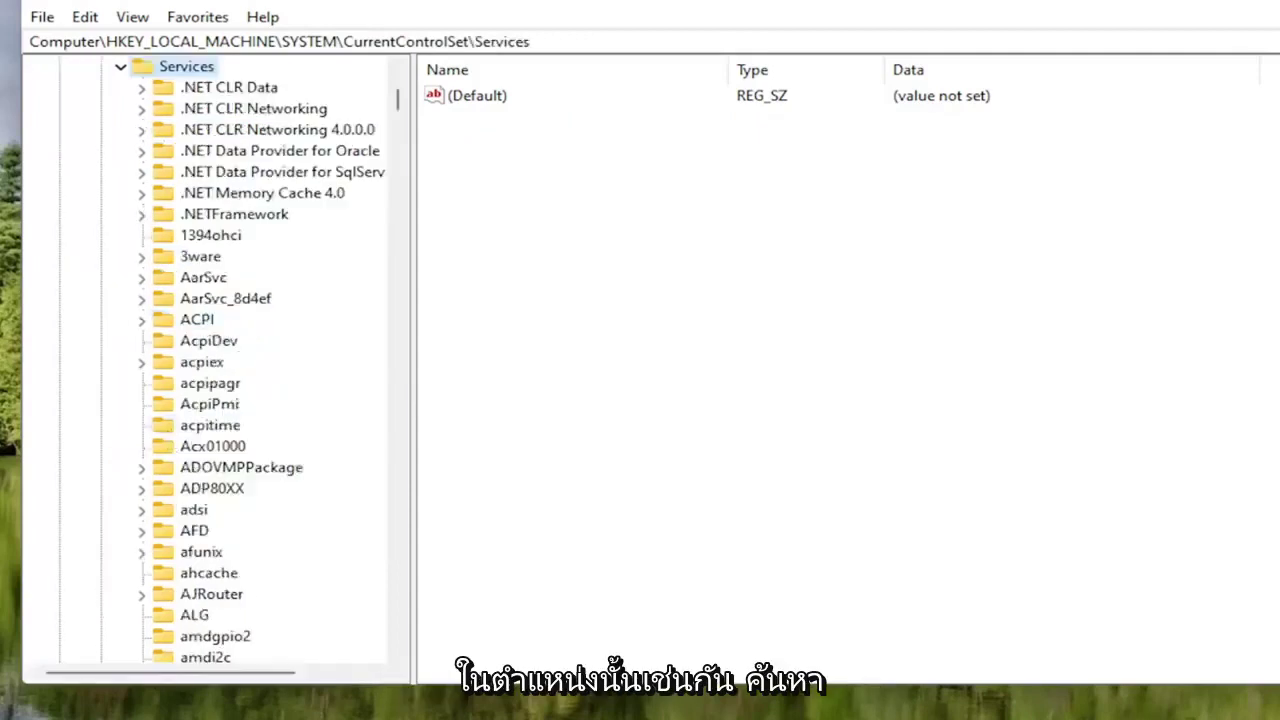
# Find and select the Tcpip key among the Services subkeys.
pyautogui.scroll(-8, 210, 388)
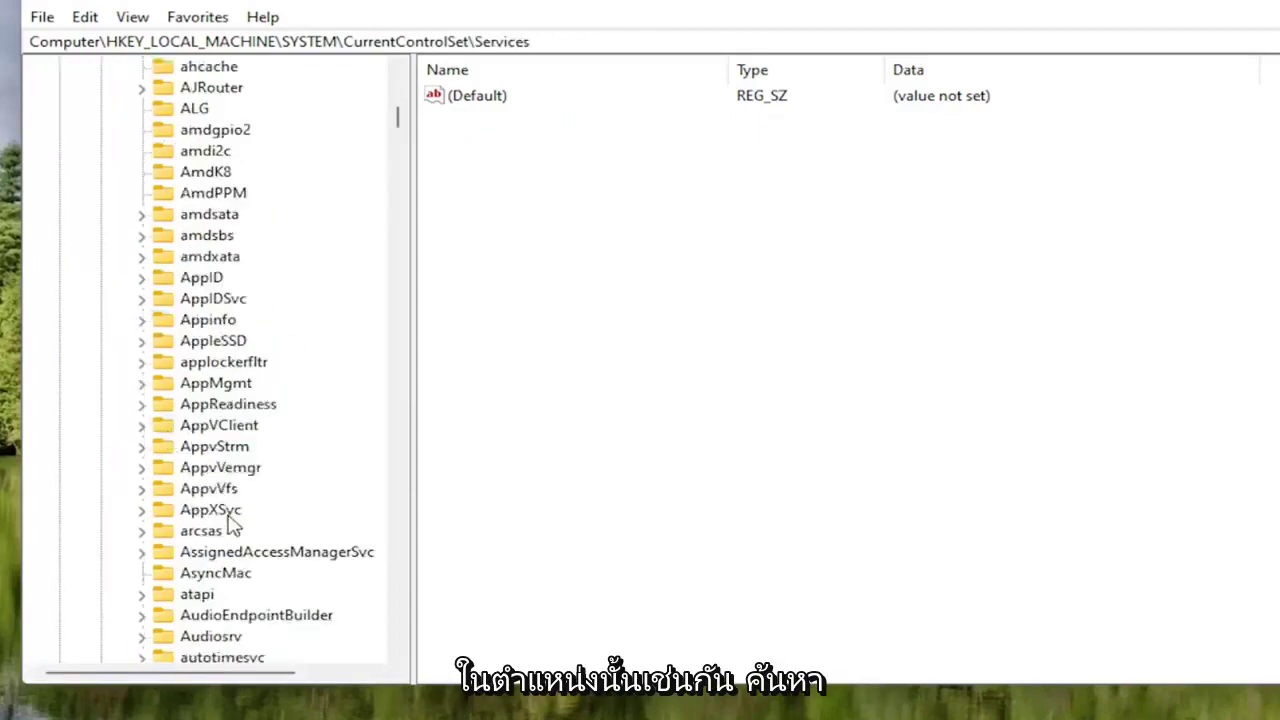
pyautogui.scroll(-12, 230, 527)
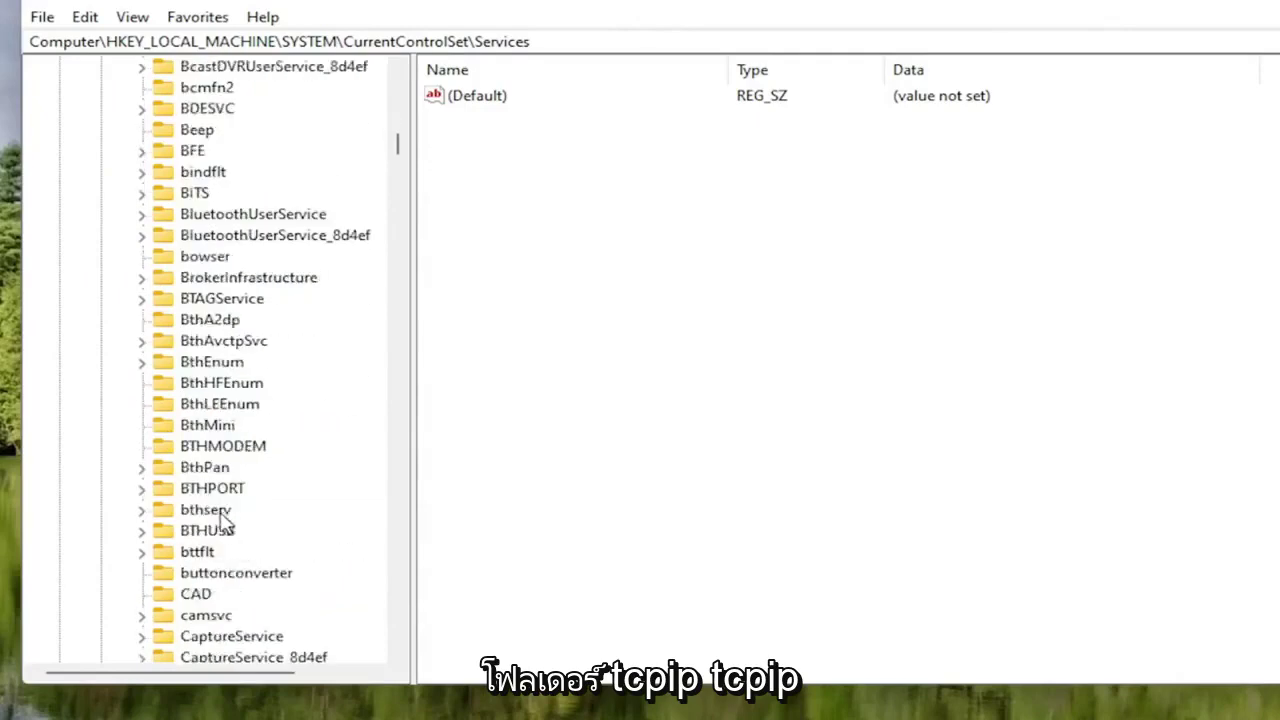
pyautogui.scroll(-16, 222, 520)
pyautogui.click(220, 474)
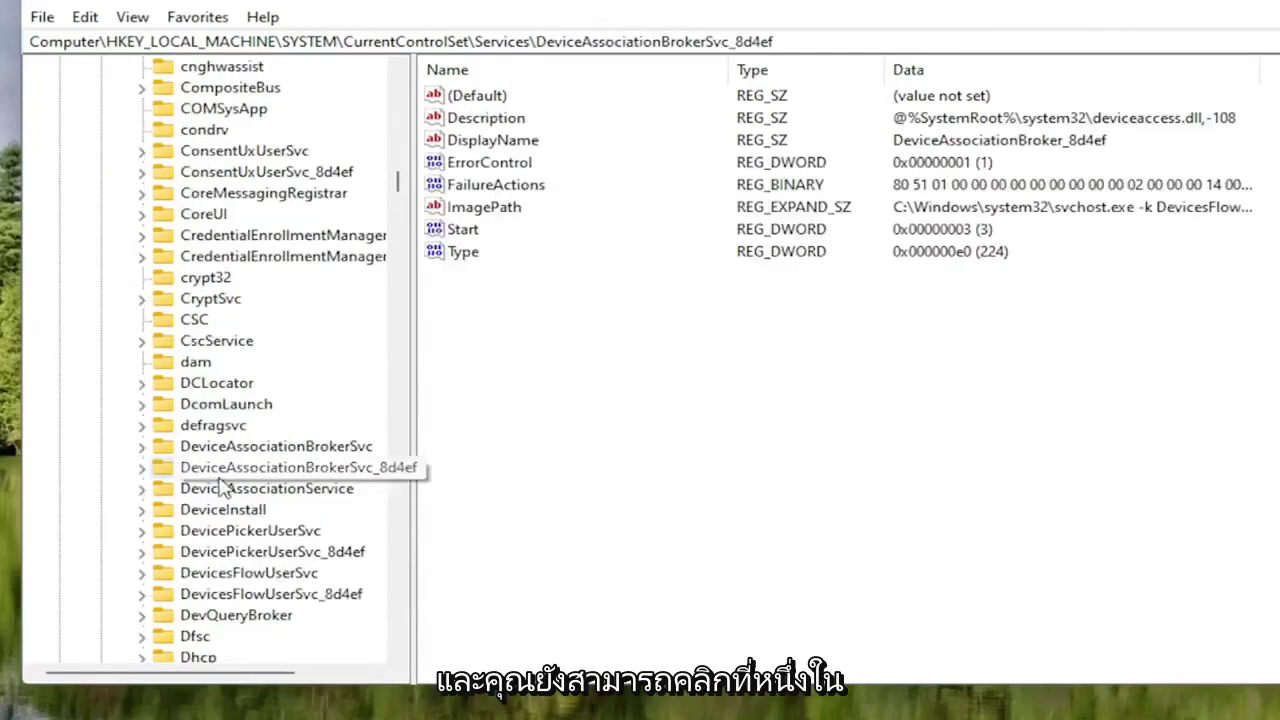
pyautogui.write('tcpip')
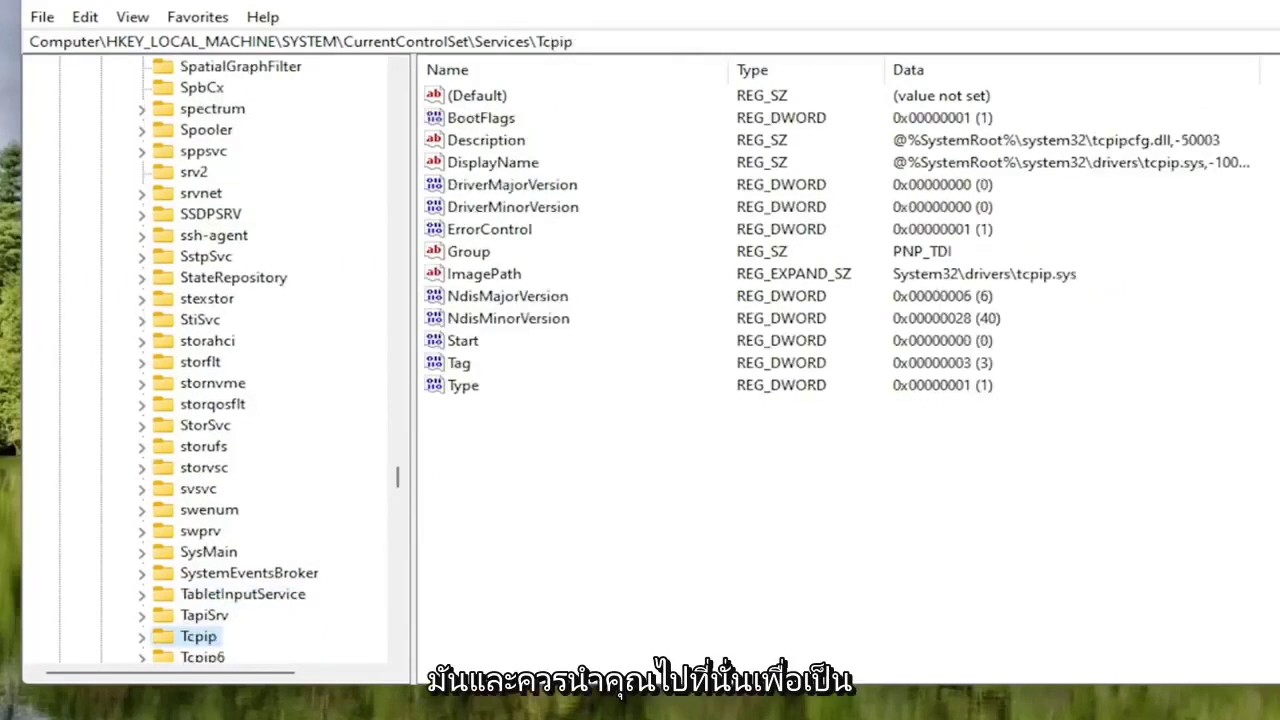
# Expand Tcpip\Parameters\Interfaces and widen the key tree so the interface subkey names are easier to read.
pyautogui.scroll(-2, 100, 491)
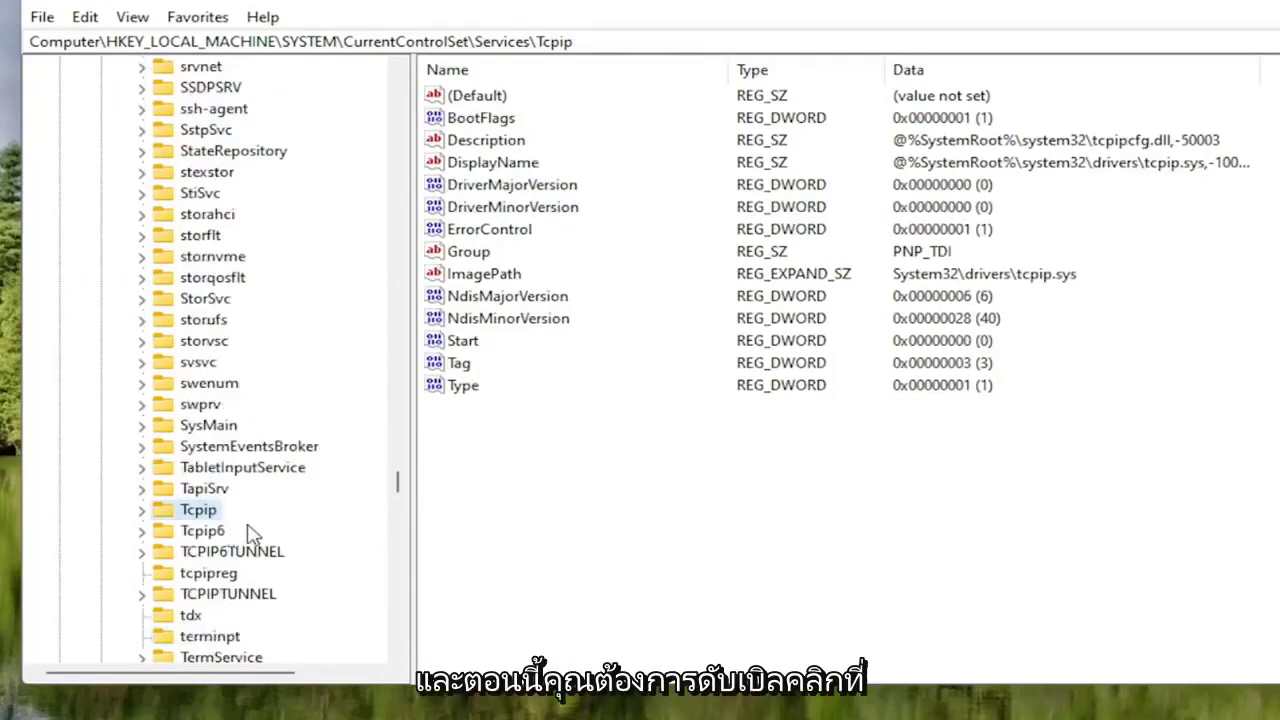
pyautogui.scroll(-2, 250, 535)
pyautogui.doubleClick(185, 388)
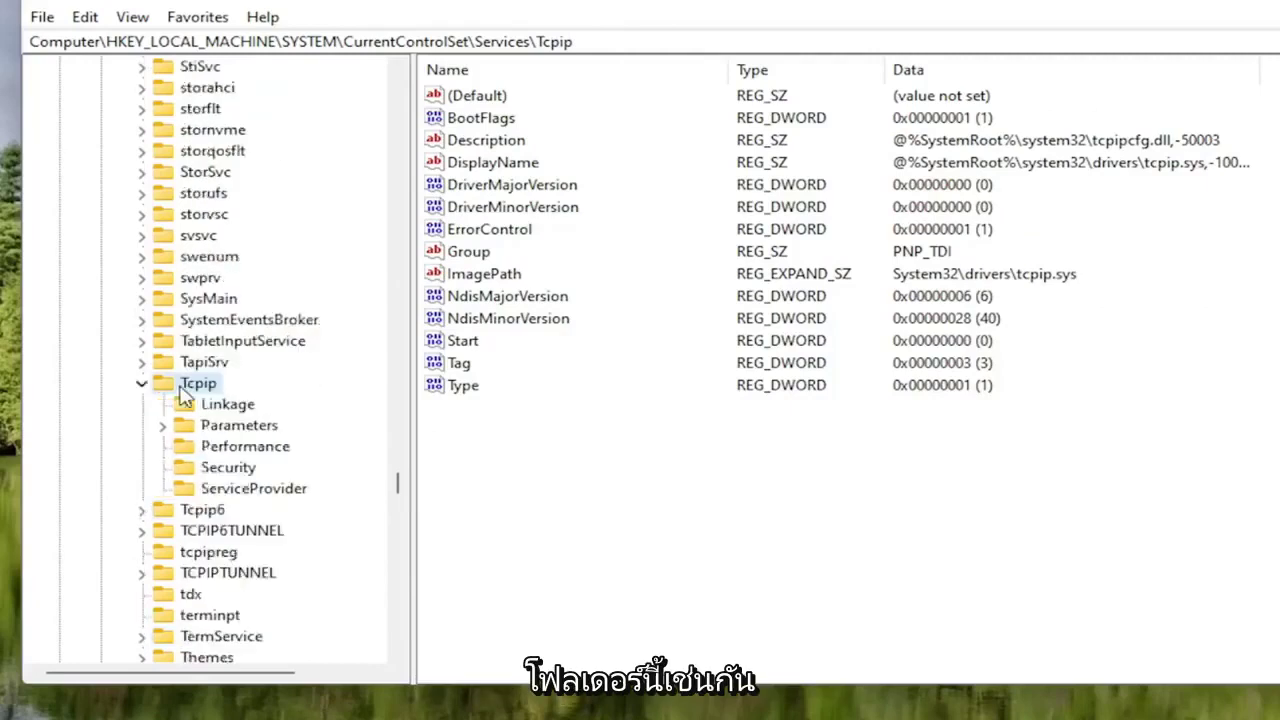
pyautogui.doubleClick(213, 428)
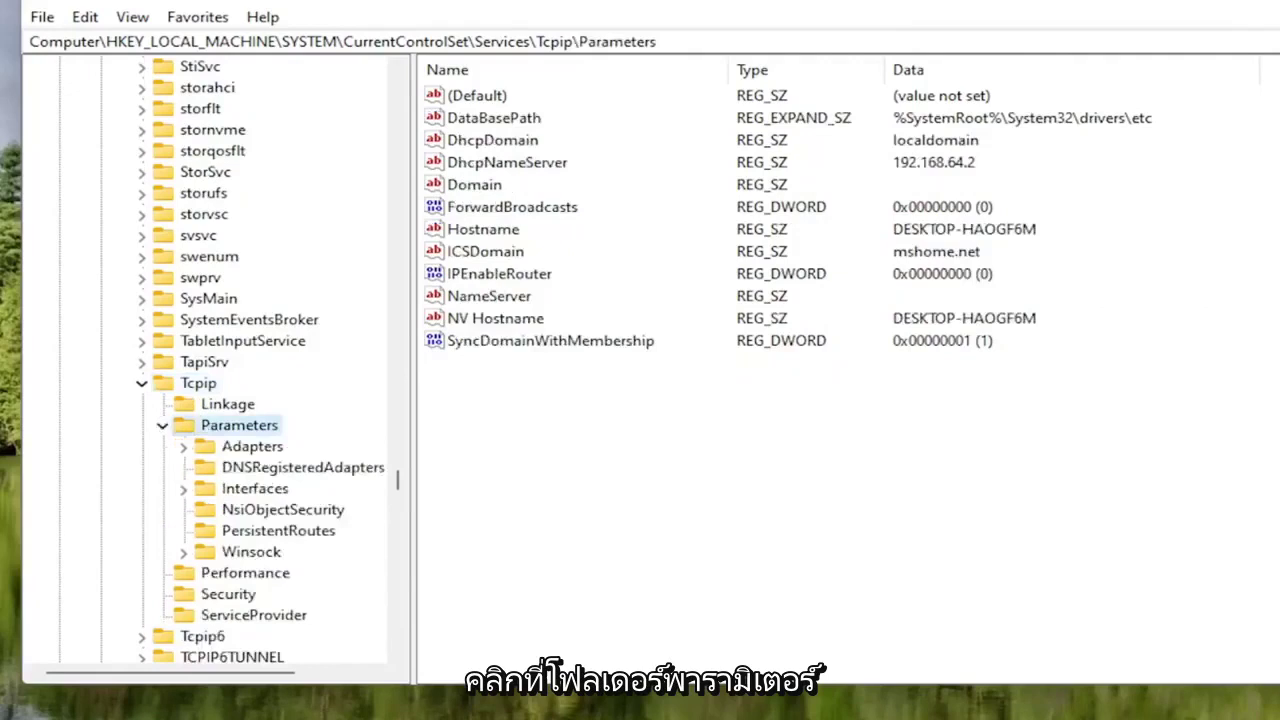
pyautogui.click(222, 490)
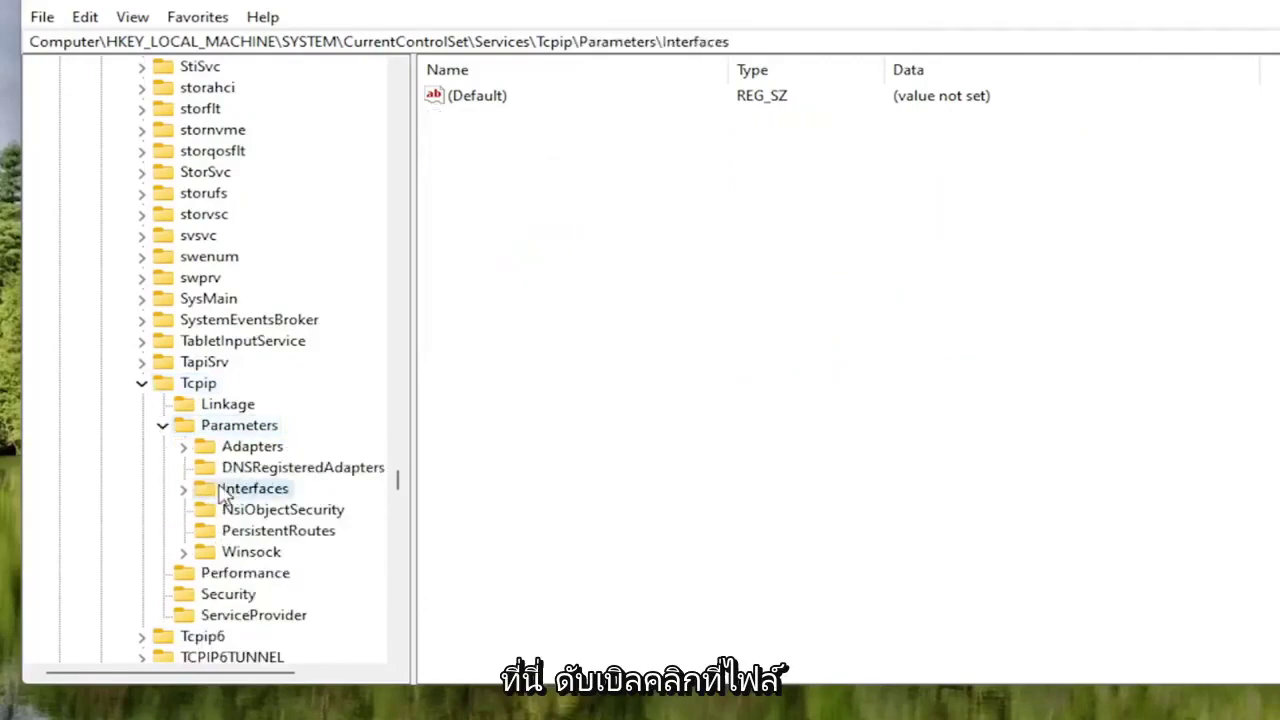
pyautogui.doubleClick(226, 492)
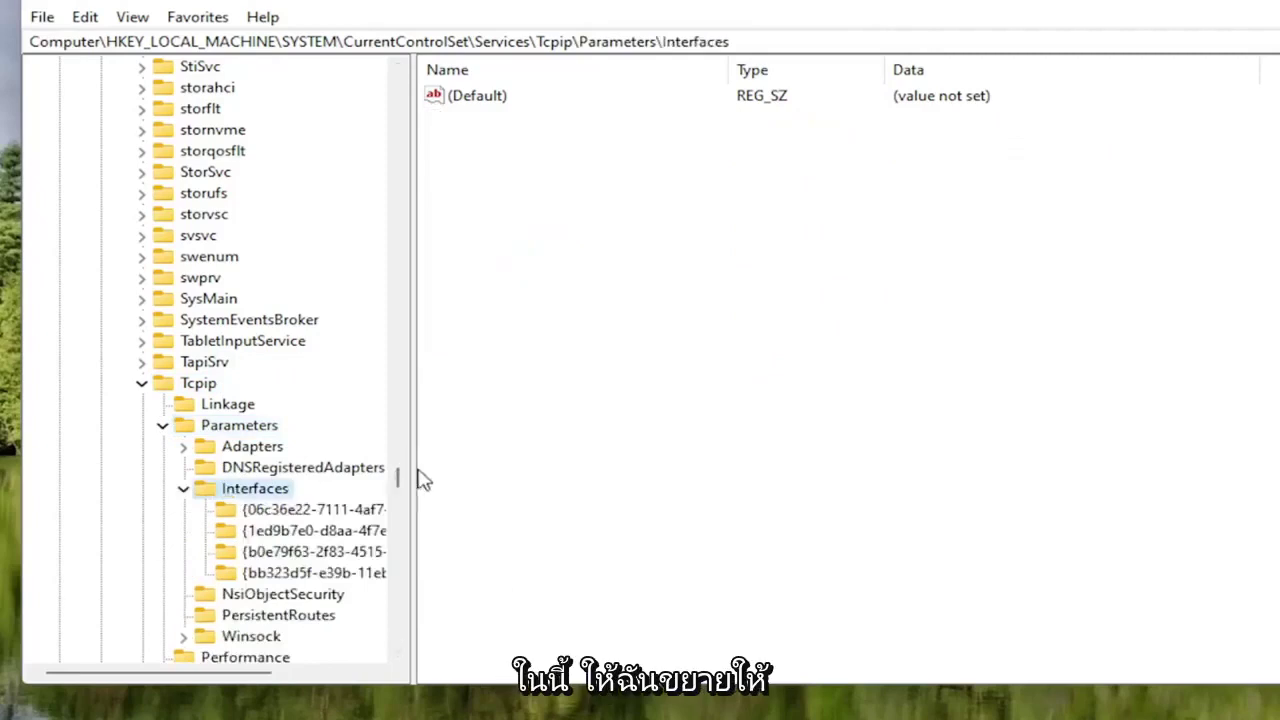
pyautogui.moveTo(414, 468); pyautogui.dragTo(488, 469)
# Examine the values stored in each interface subkey under Interfaces to compare how many entries they hold.
pyautogui.click(335, 509)
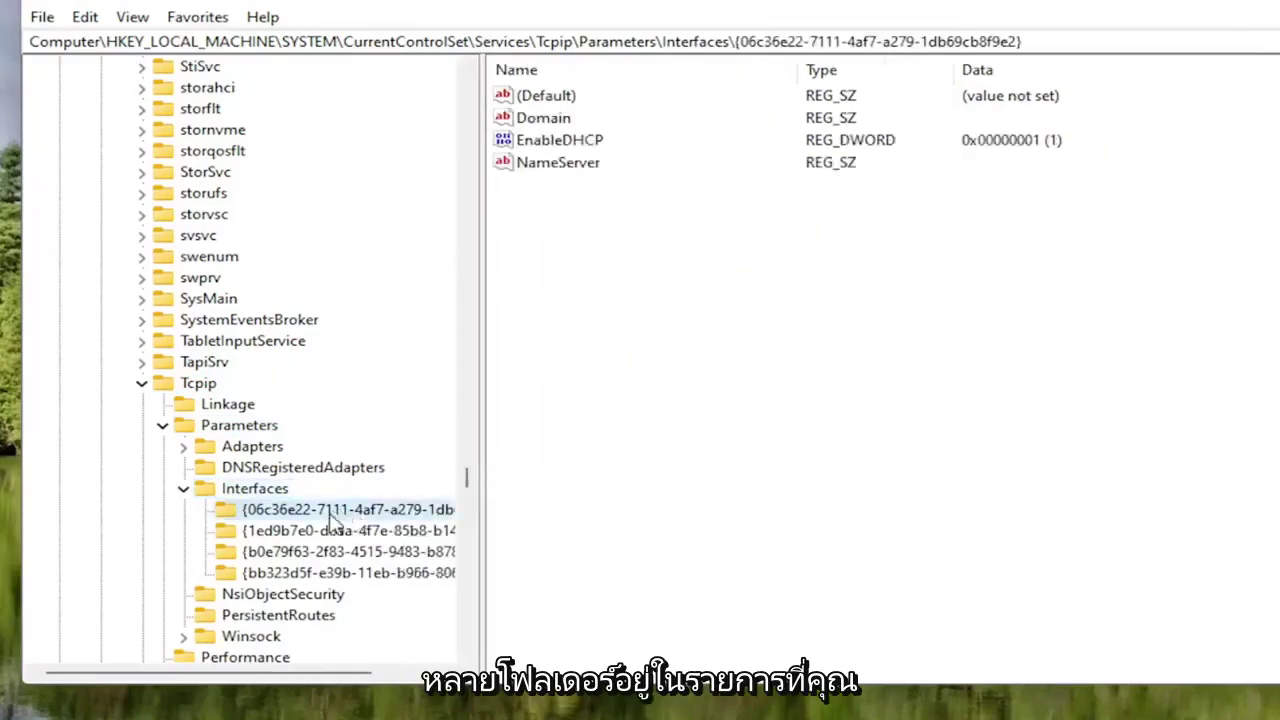
pyautogui.click(335, 530)
pyautogui.click(335, 551)
pyautogui.click(316, 573)
pyautogui.click(300, 551)
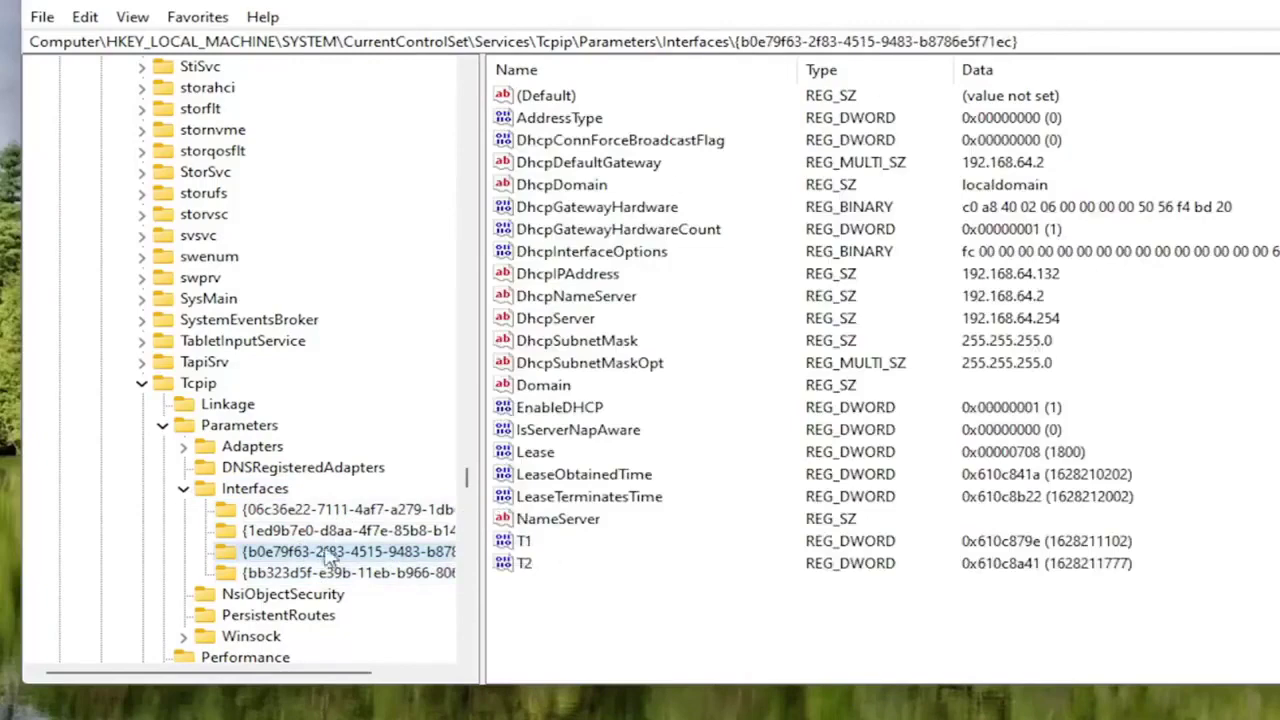
pyautogui.click(290, 572)
pyautogui.click(285, 530)
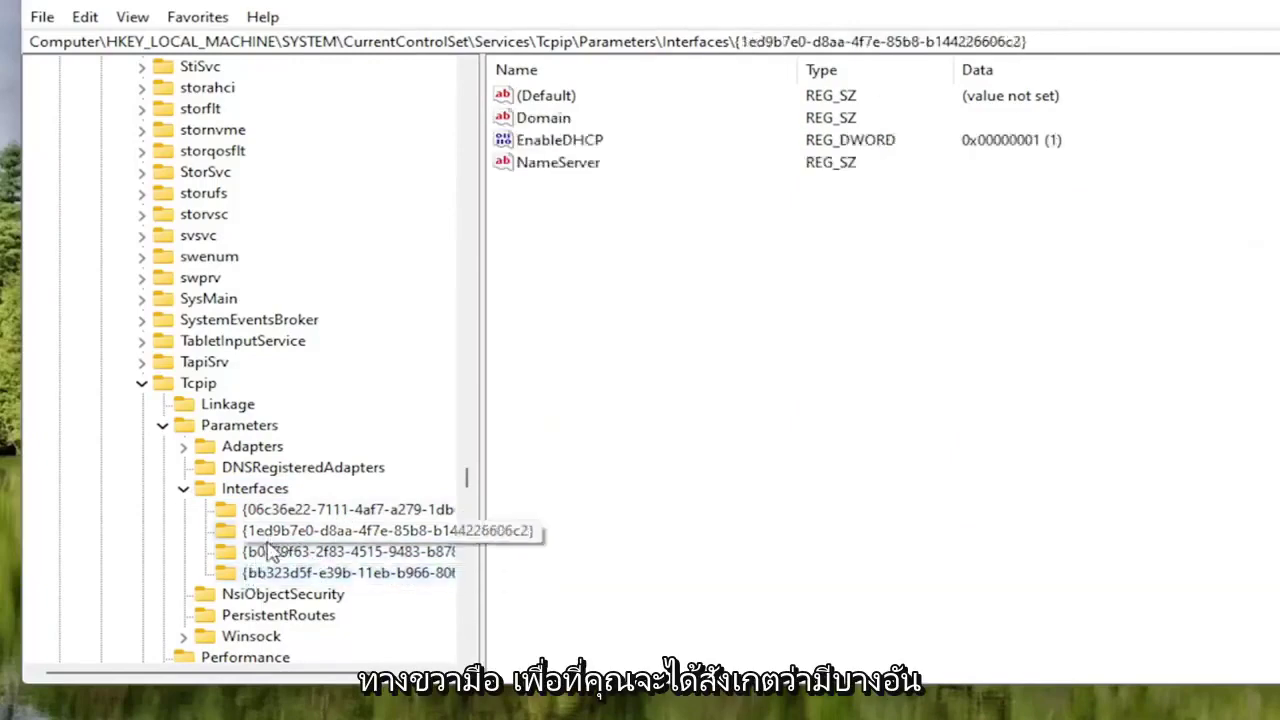
pyautogui.click(285, 551)
pyautogui.click(300, 509)
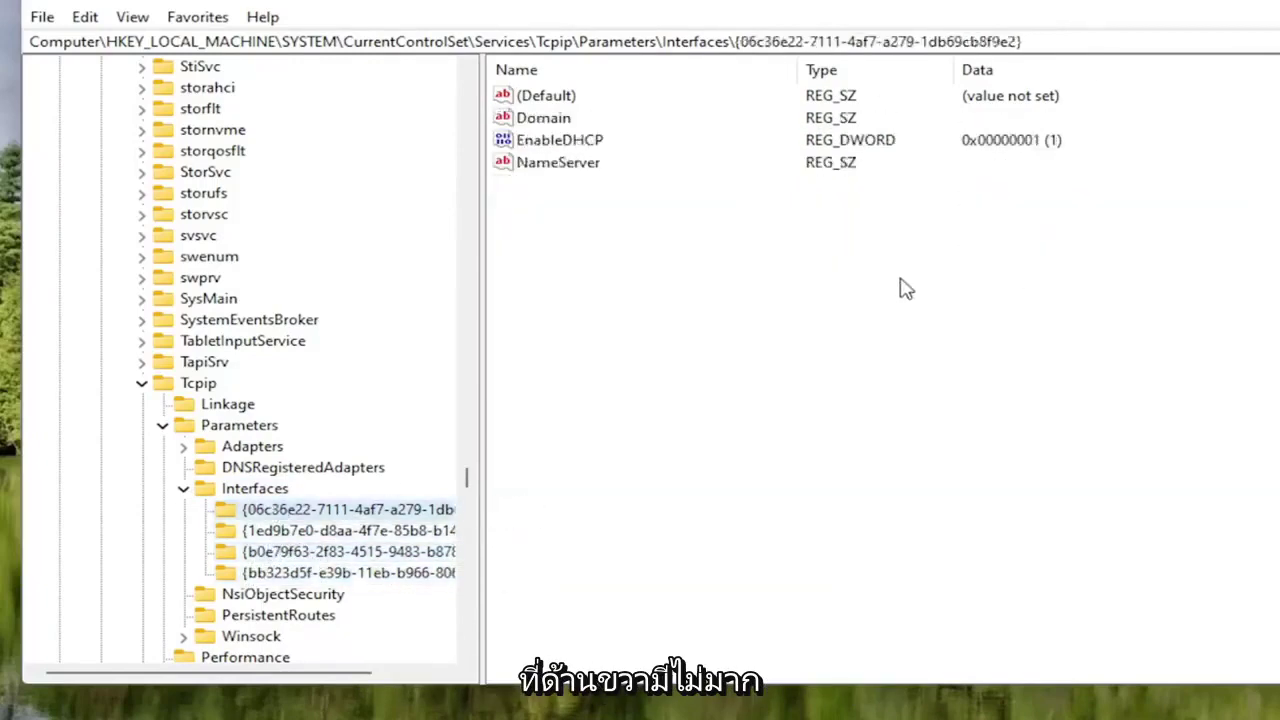
# Create a DWORD (32-bit) value named TCPackFrequency in the interface subkey starting with b0e79f63.
pyautogui.click(300, 551)
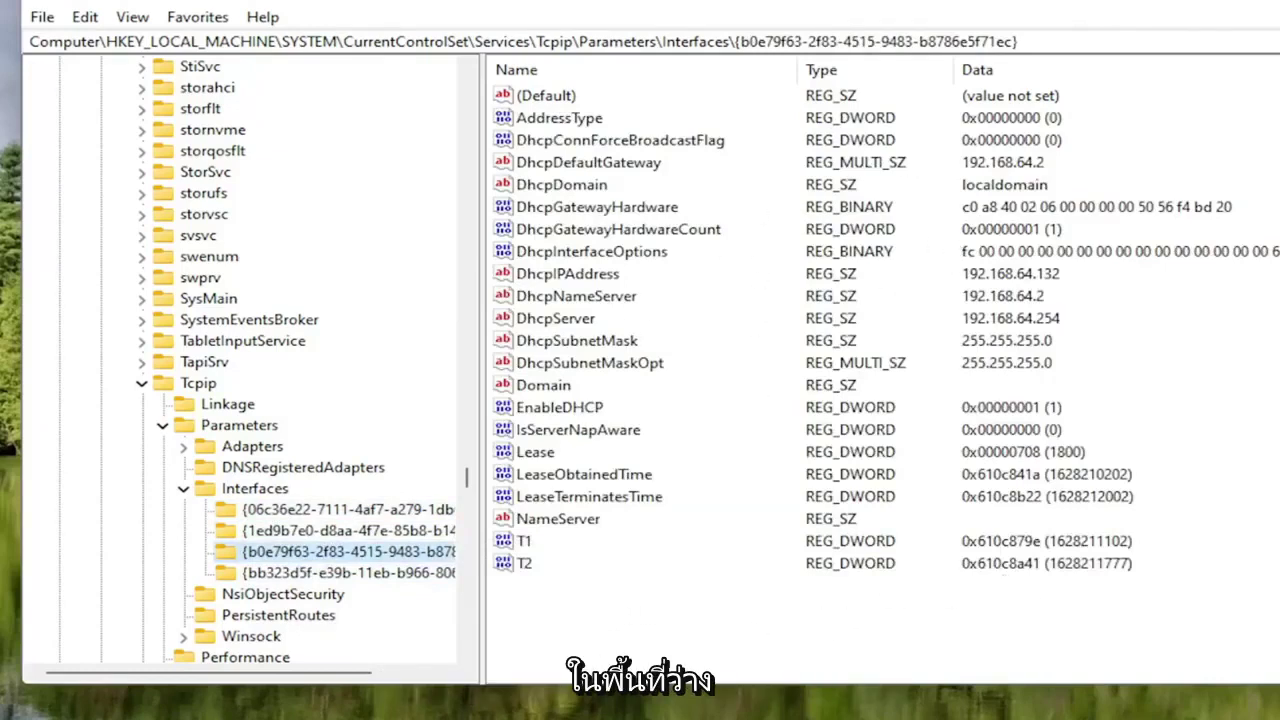
pyautogui.rightClick(557, 606)
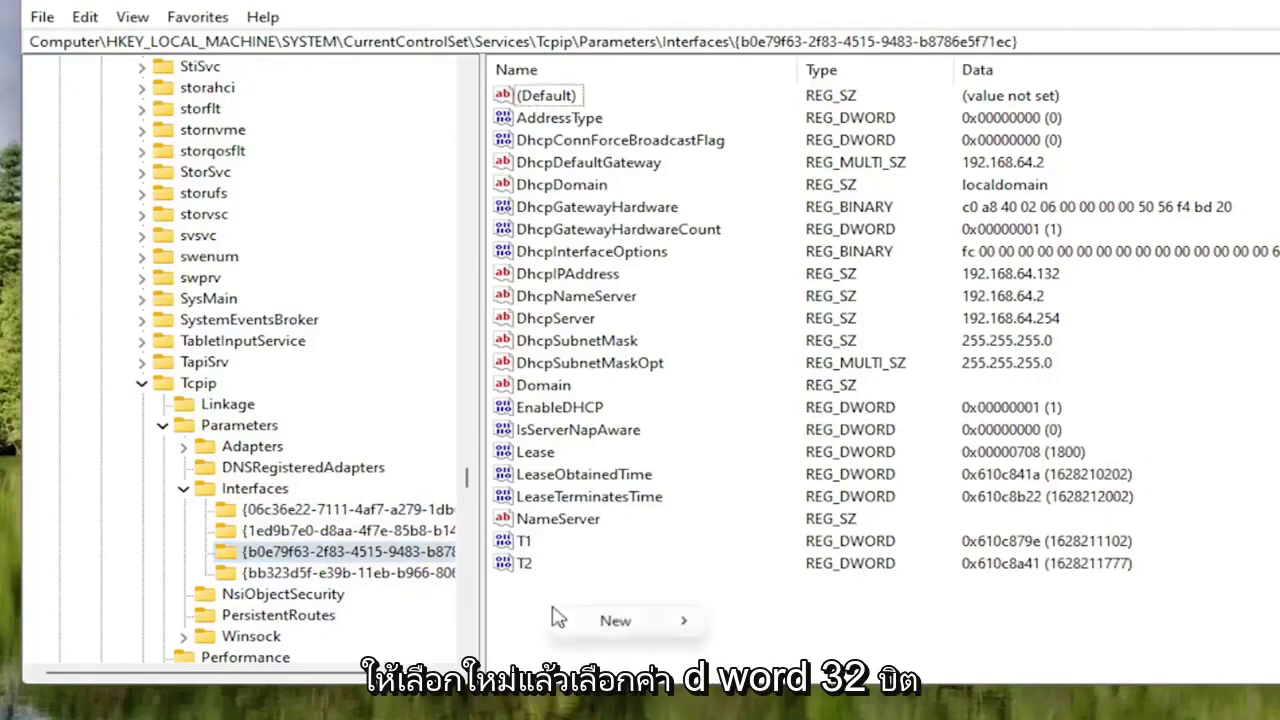
pyautogui.moveTo(625, 622)
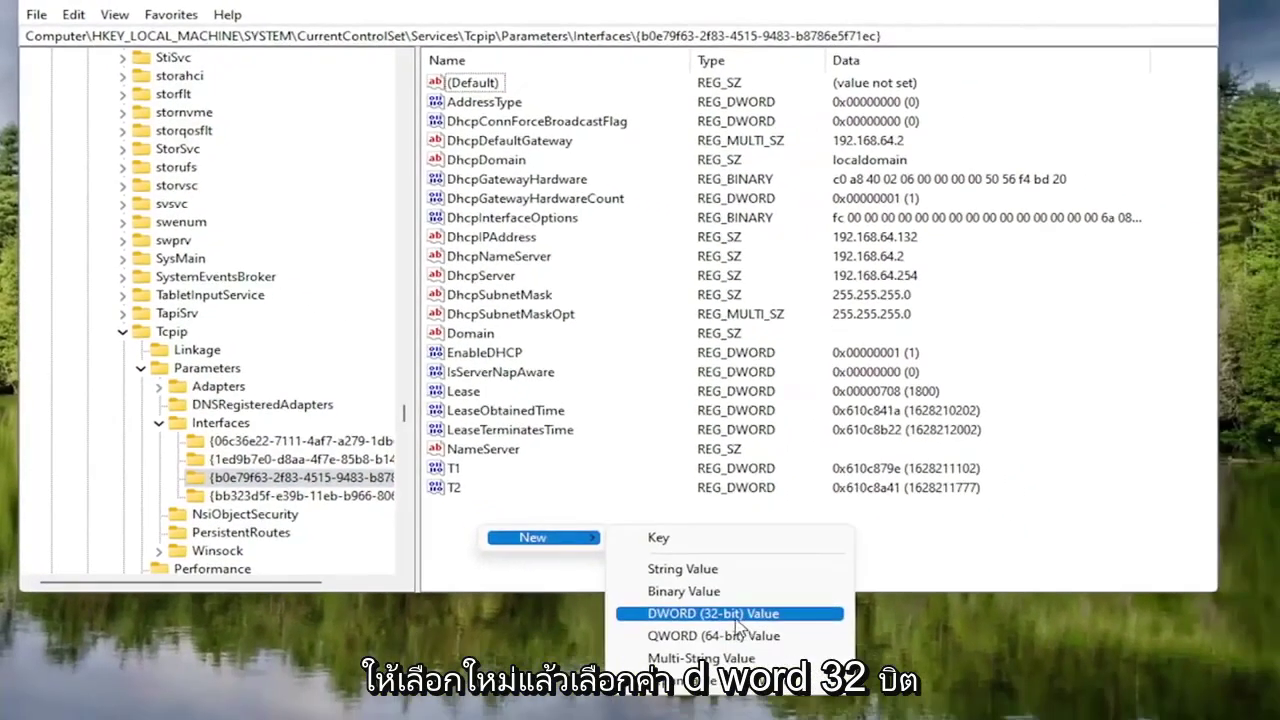
pyautogui.click(728, 613)
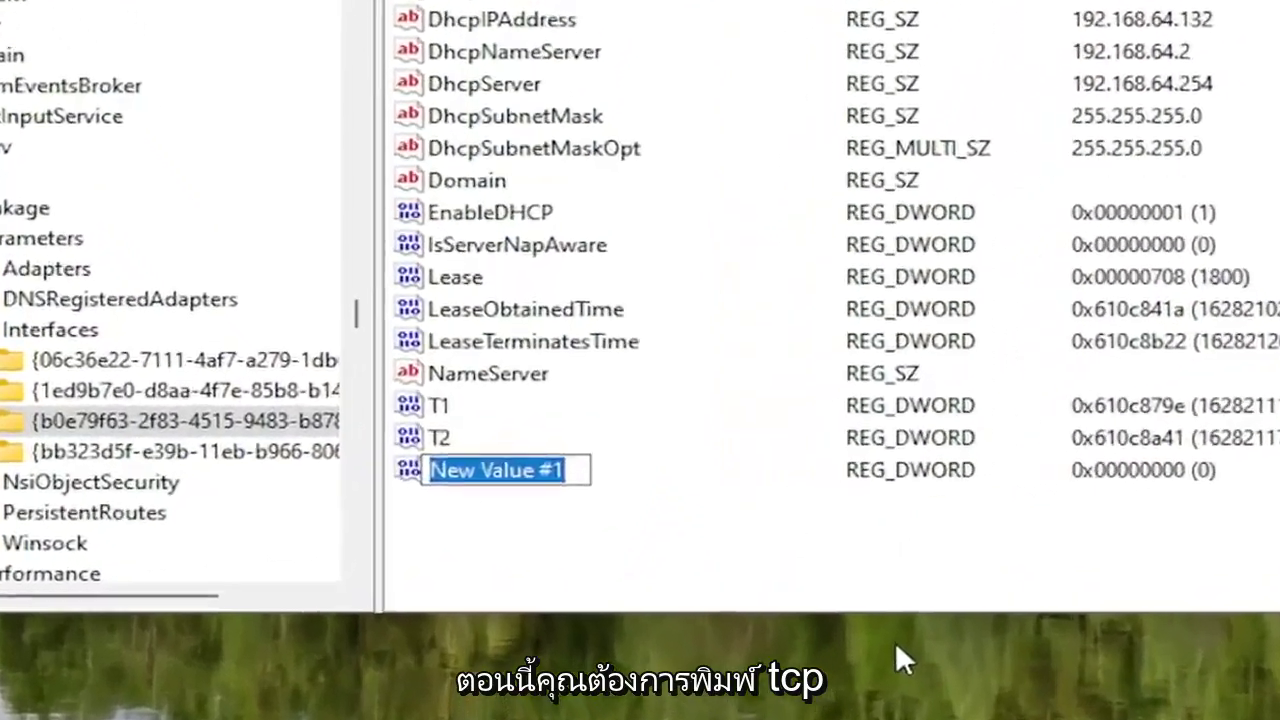
pyautogui.write('TCP')
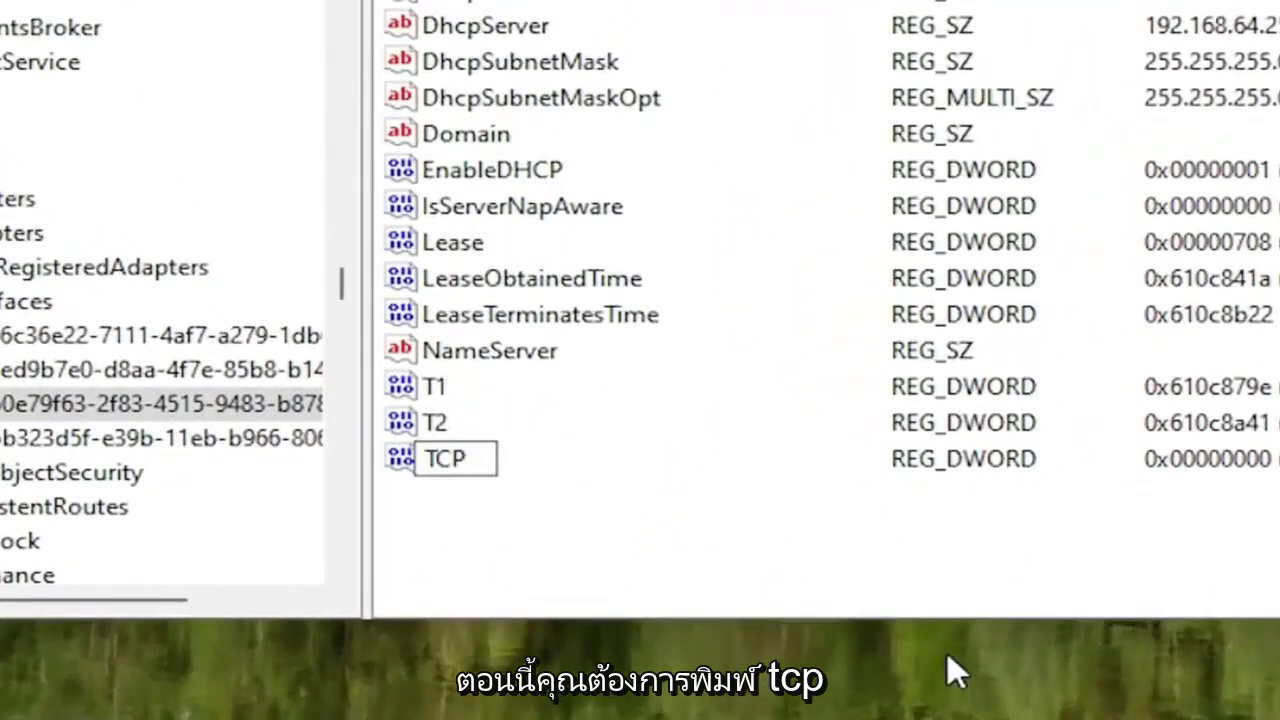
pyautogui.write('ack')
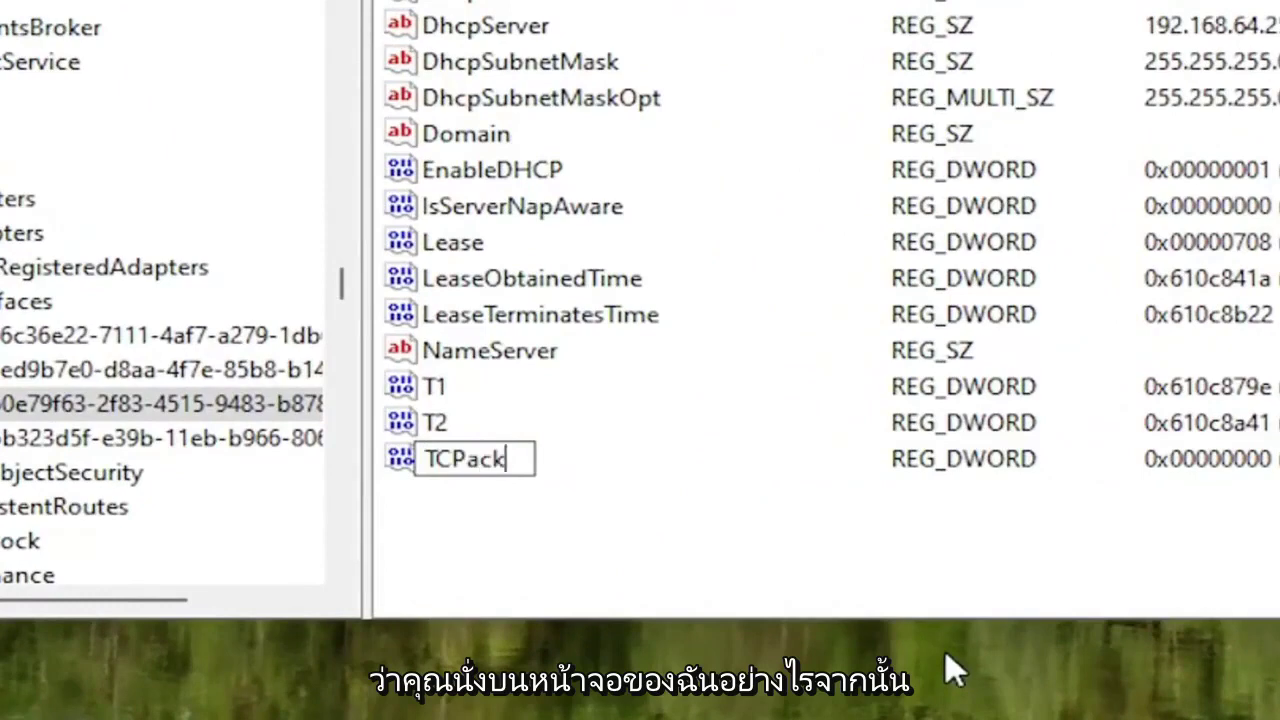
pyautogui.write('Freq')
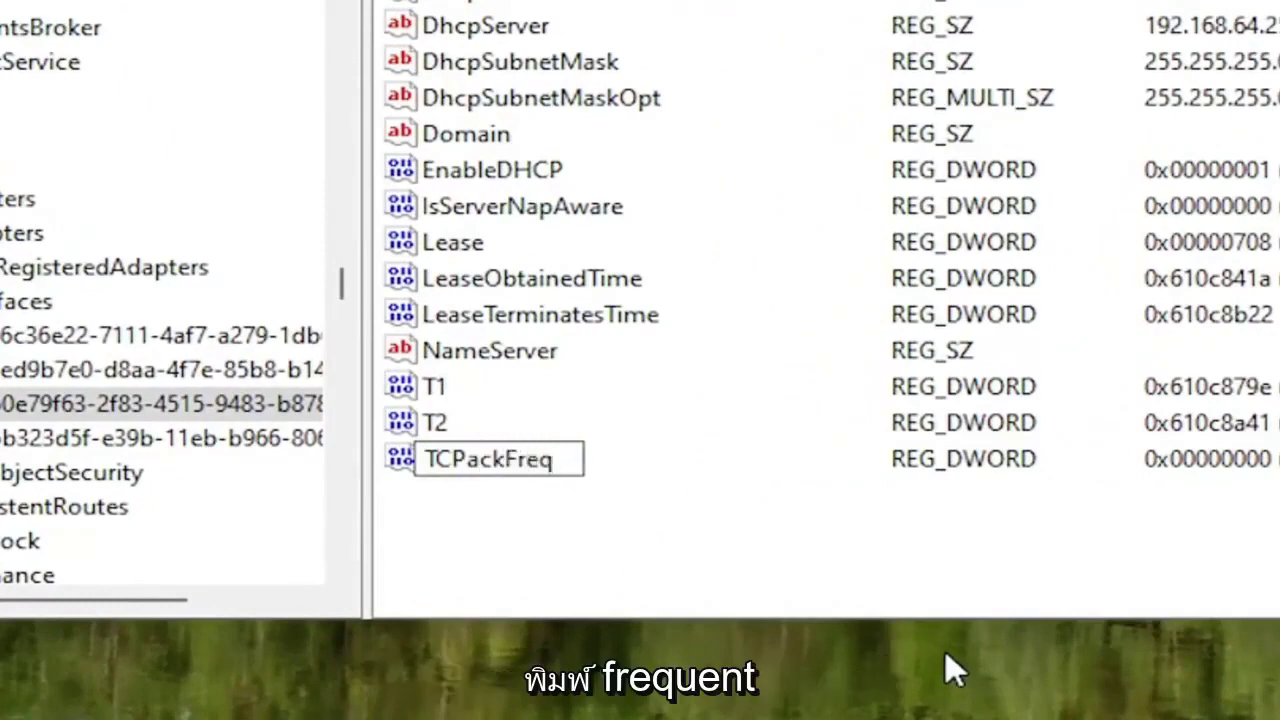
pyautogui.write('uebnc')
pyautogui.press('BackSpace')
pyautogui.press('BackSpace')
pyautogui.press('BackSpace')
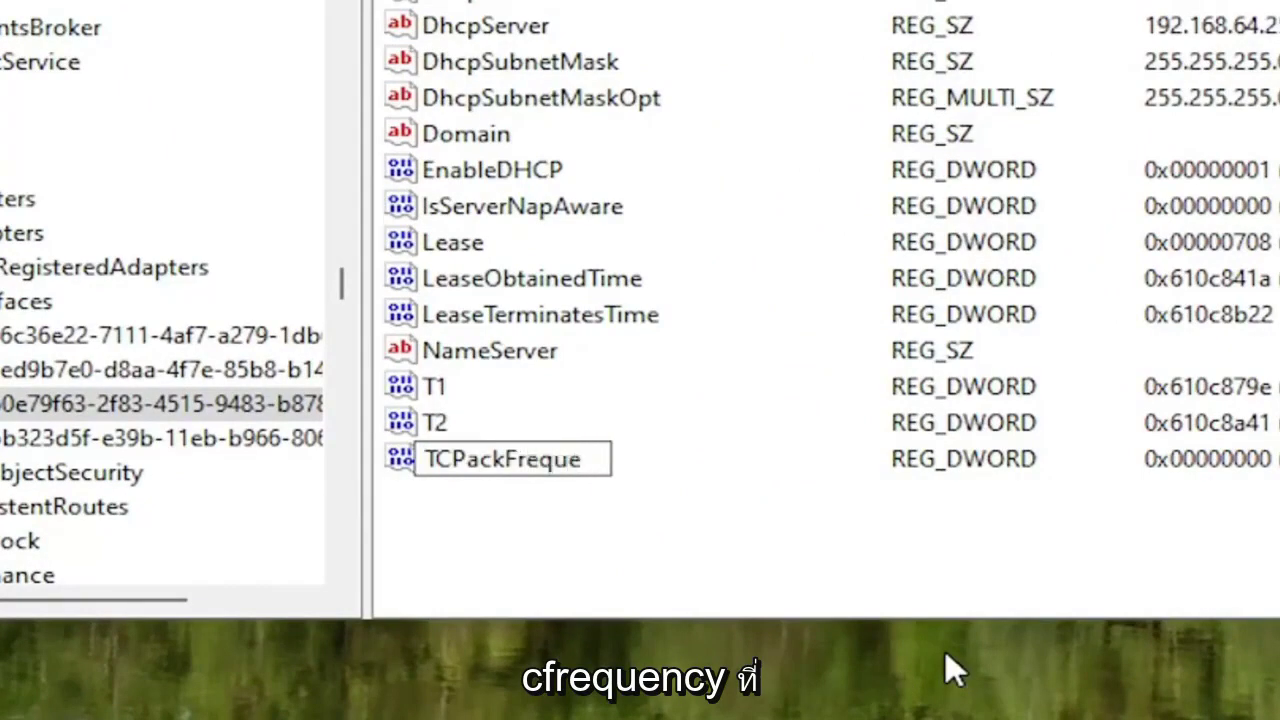
pyautogui.write('ncy')
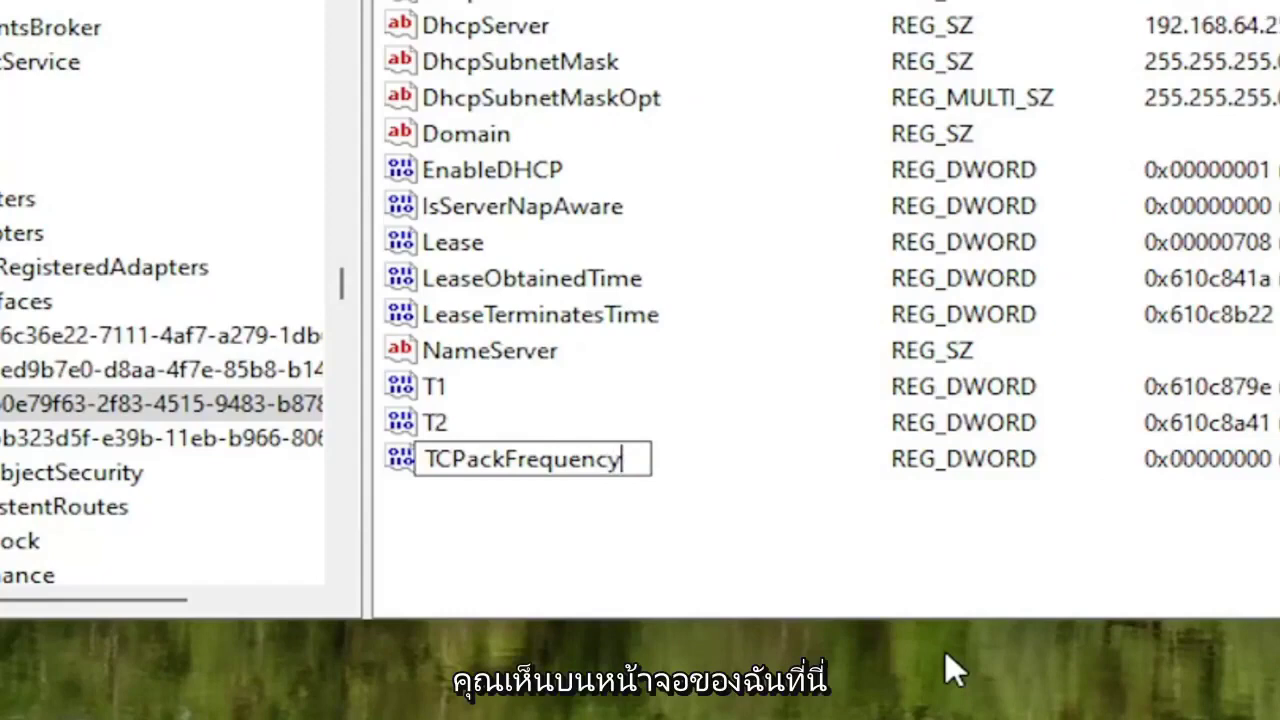
pyautogui.press('Return')
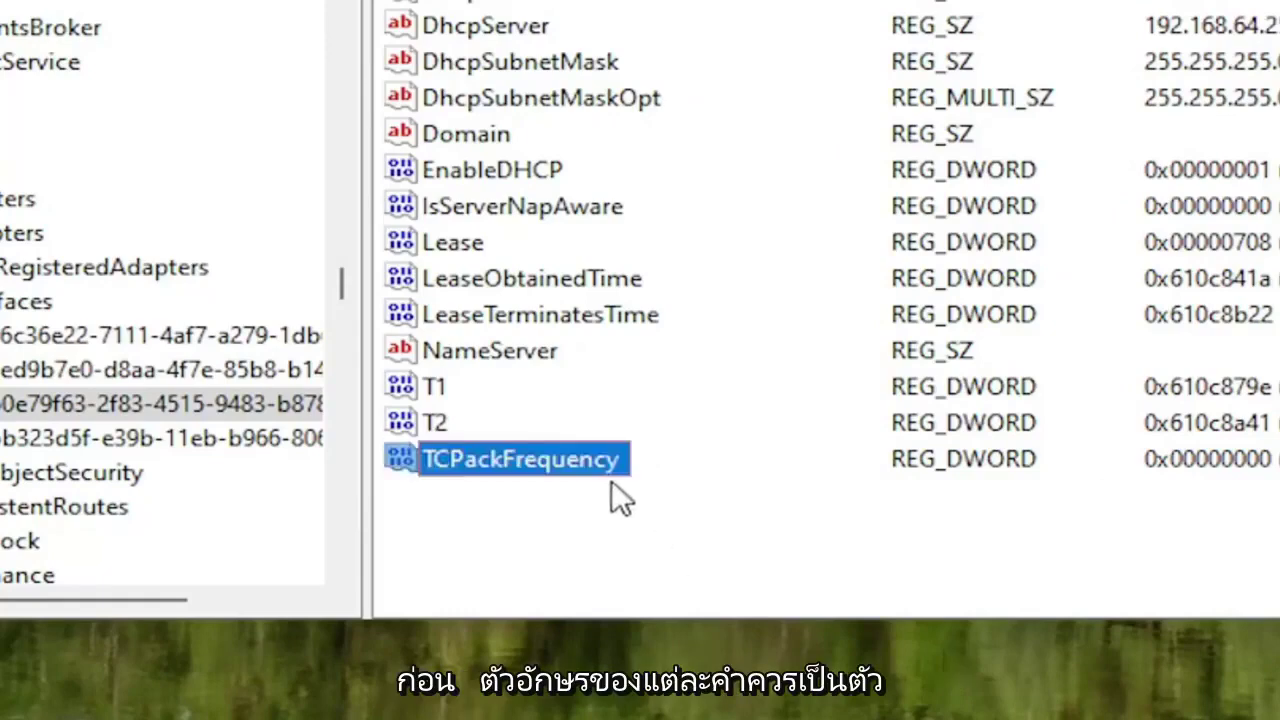
pyautogui.click(540, 522)
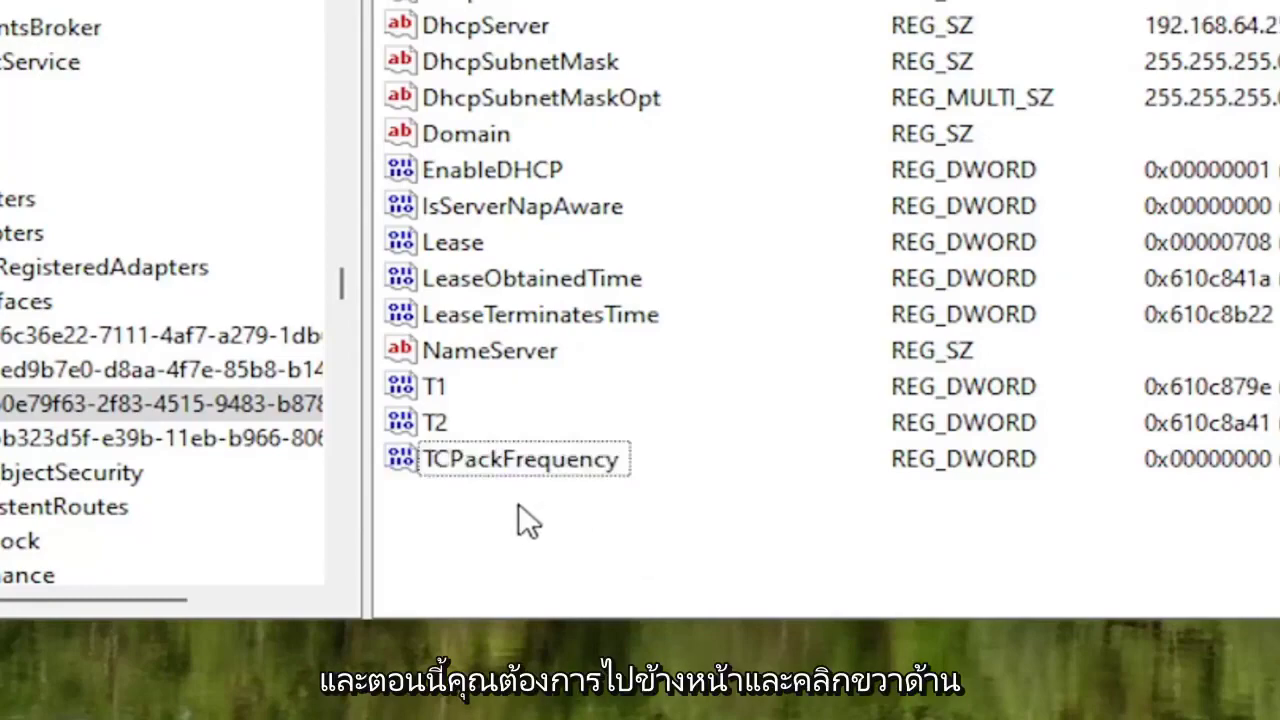
# Create a second DWORD (32-bit) value named TCPNoDelay in the same interface subkey.
pyautogui.rightClick(518, 507)
pyautogui.moveTo(566, 527)
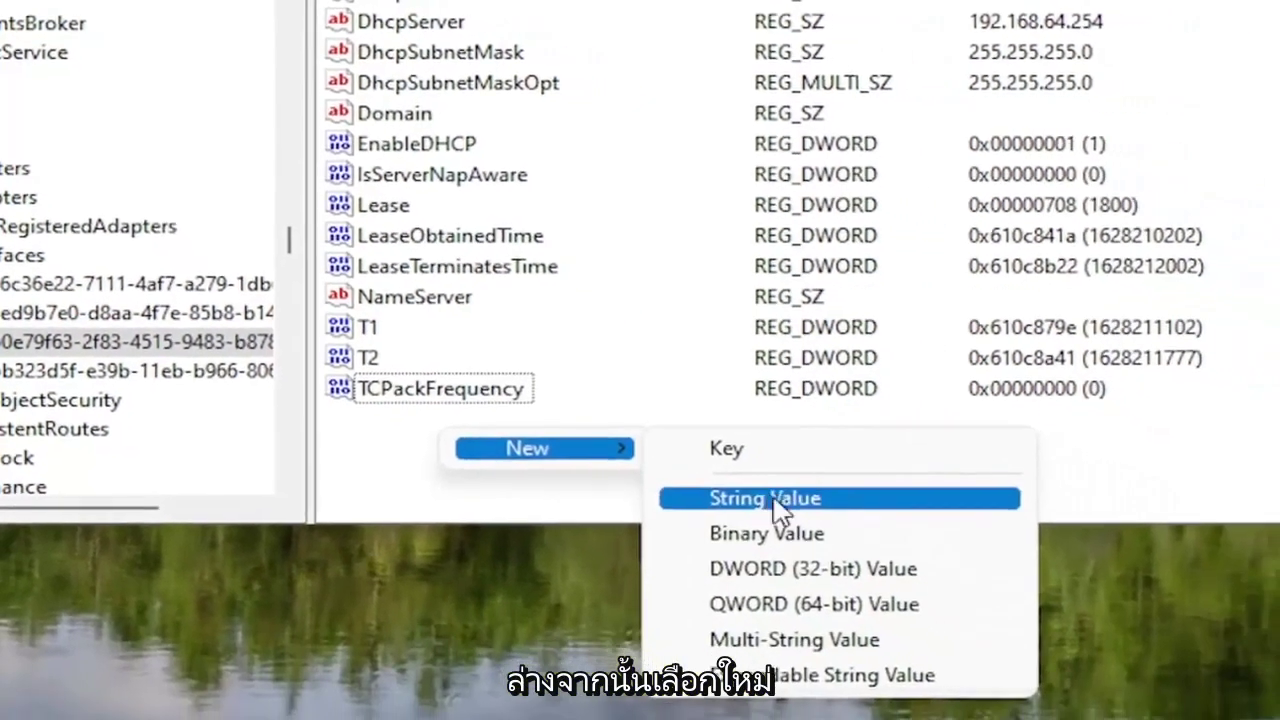
pyautogui.click(770, 566)
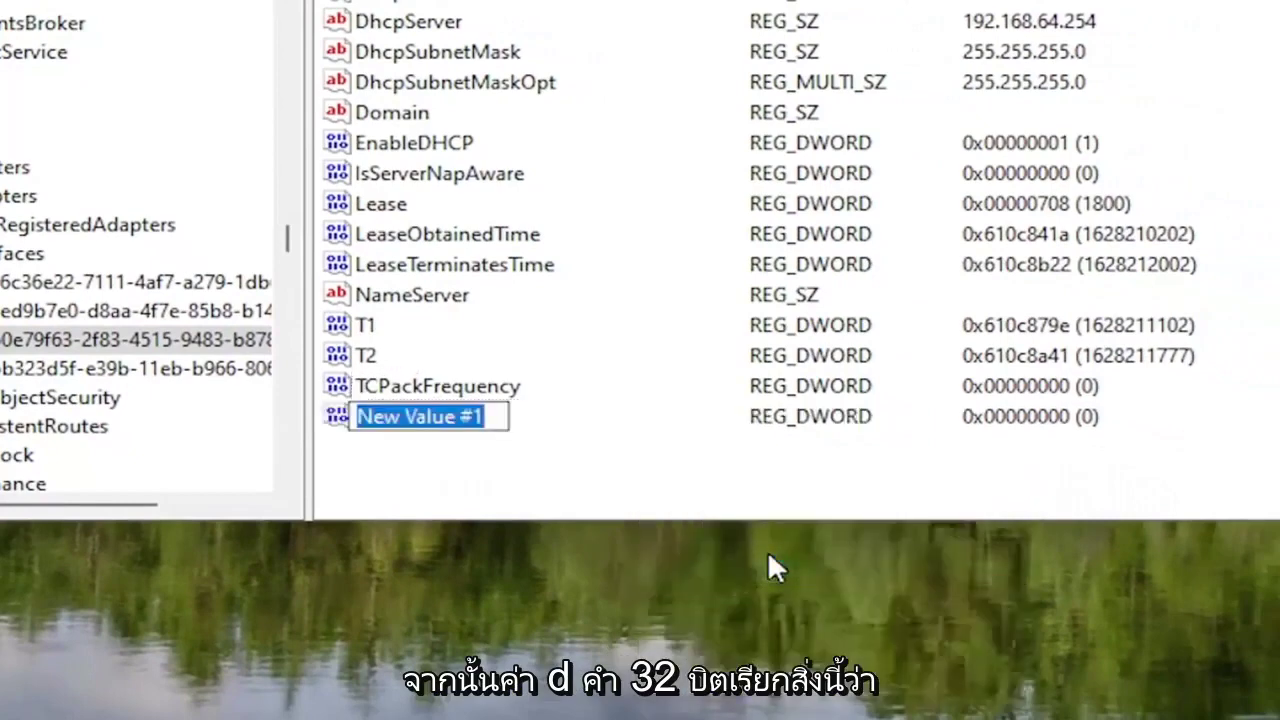
pyautogui.write('TCP')
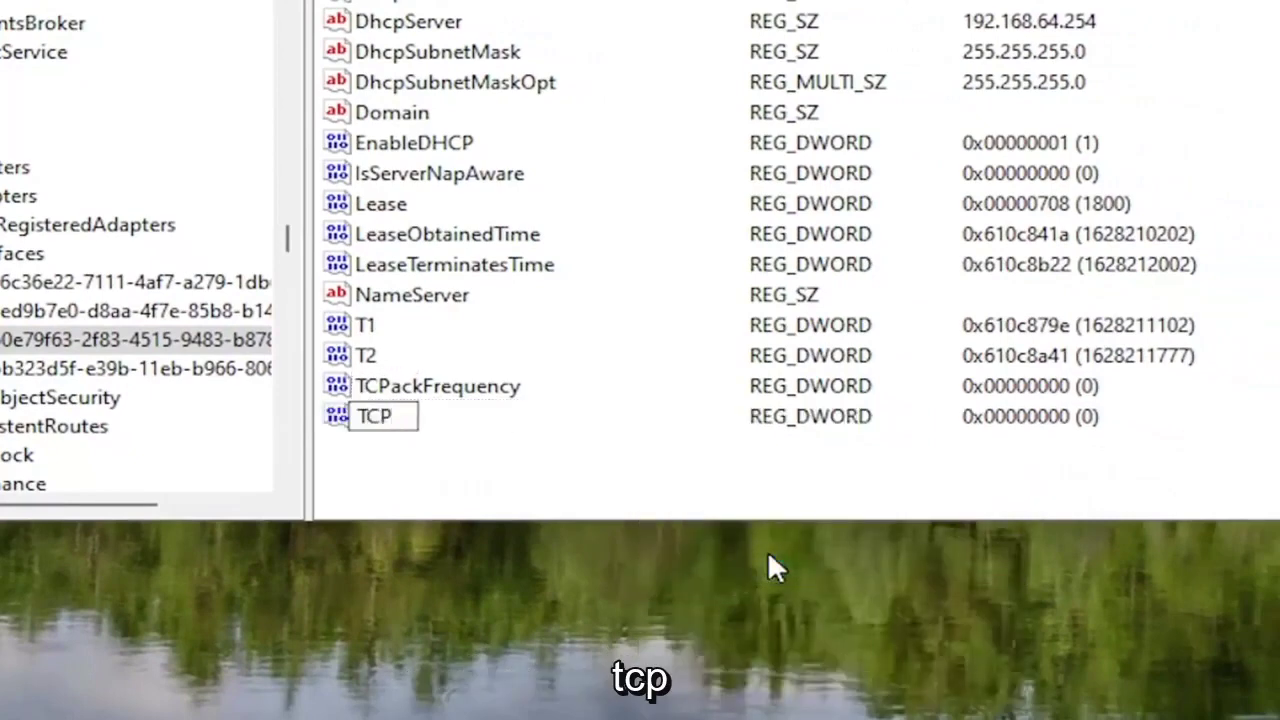
pyautogui.write('NoDelay')
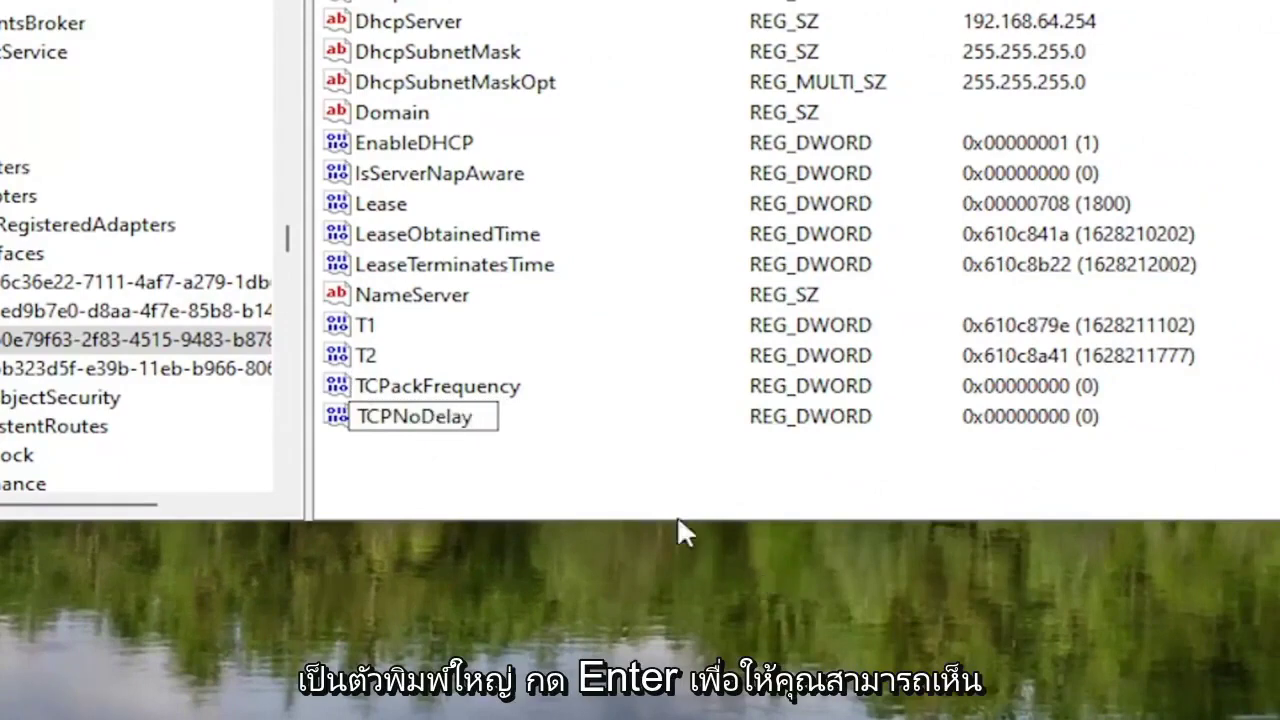
pyautogui.press('Return')
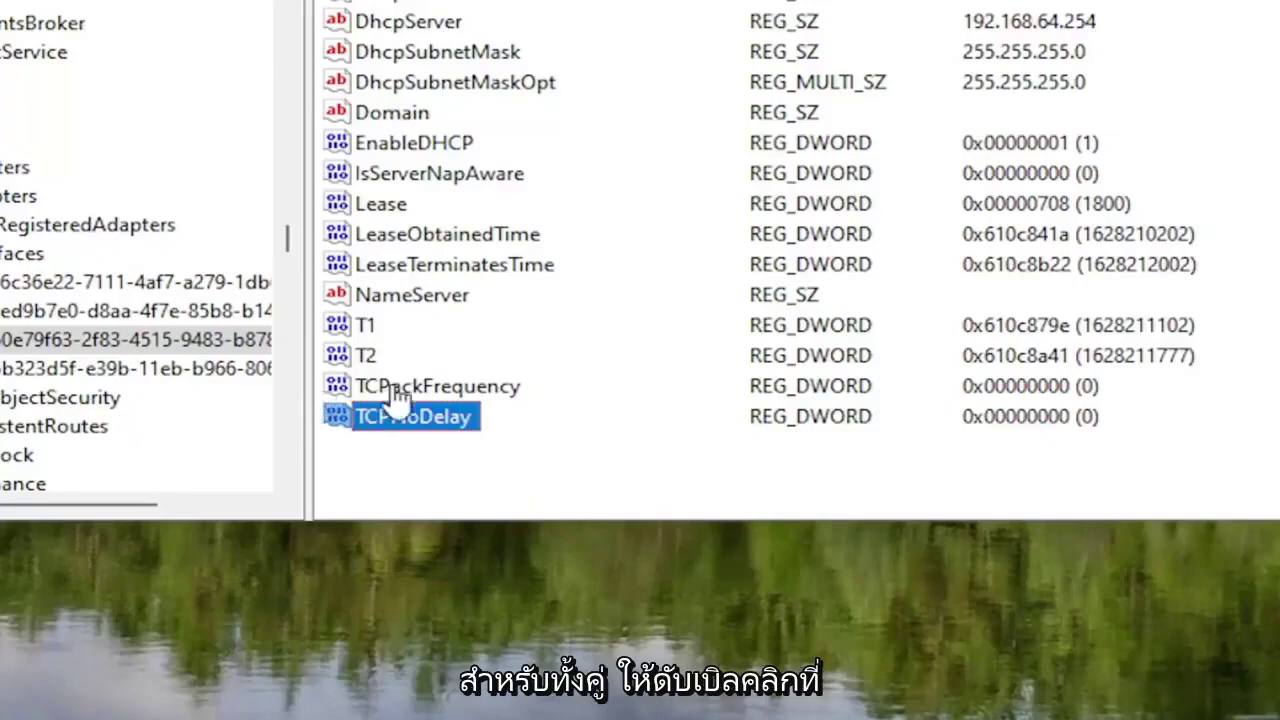
# Set the TCPackFrequency value data to 1 in the b0e79f63 interface subkey.
pyautogui.doubleClick(466, 388)
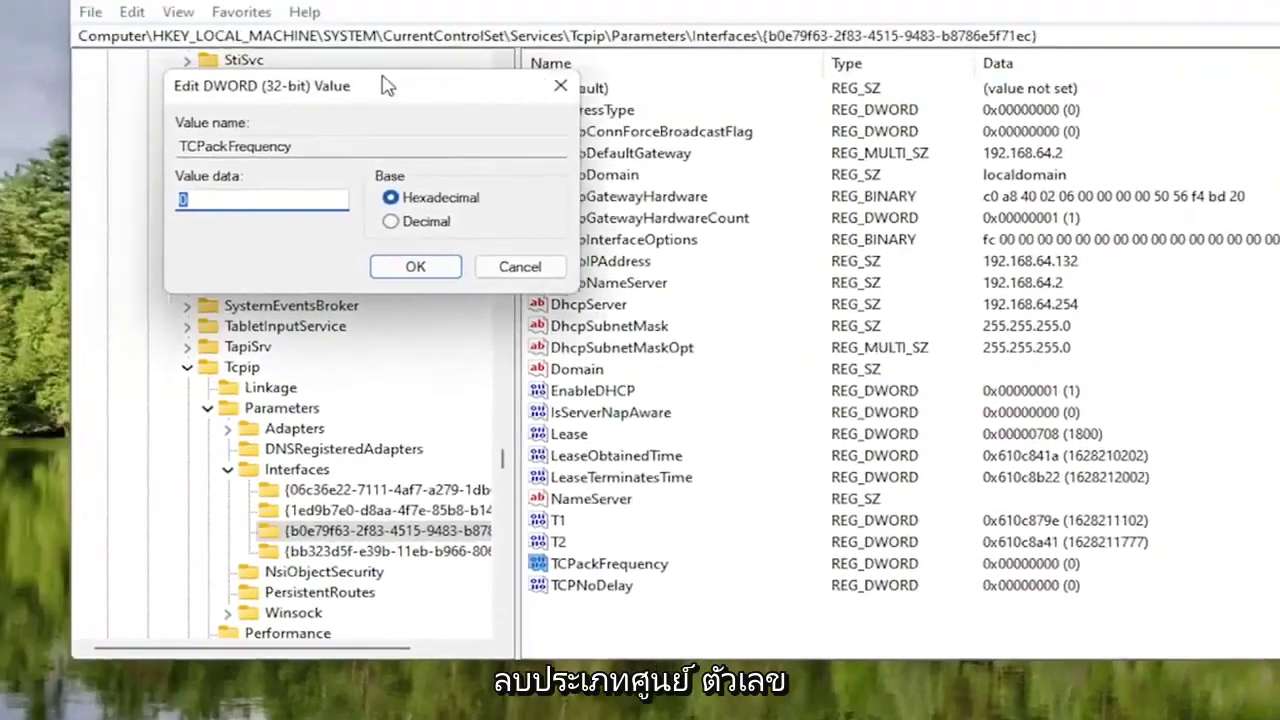
pyautogui.moveTo(116, 0); pyautogui.dragTo(641, 54)
pyautogui.write('1')
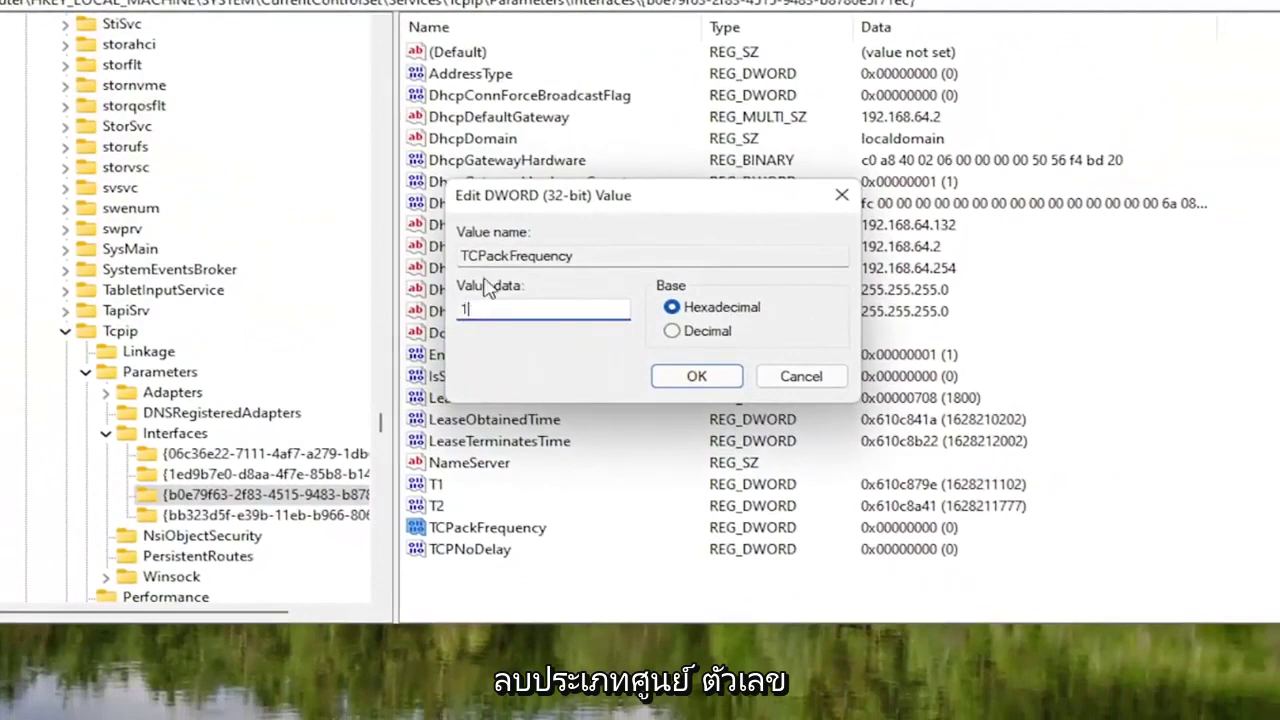
pyautogui.click(664, 378)
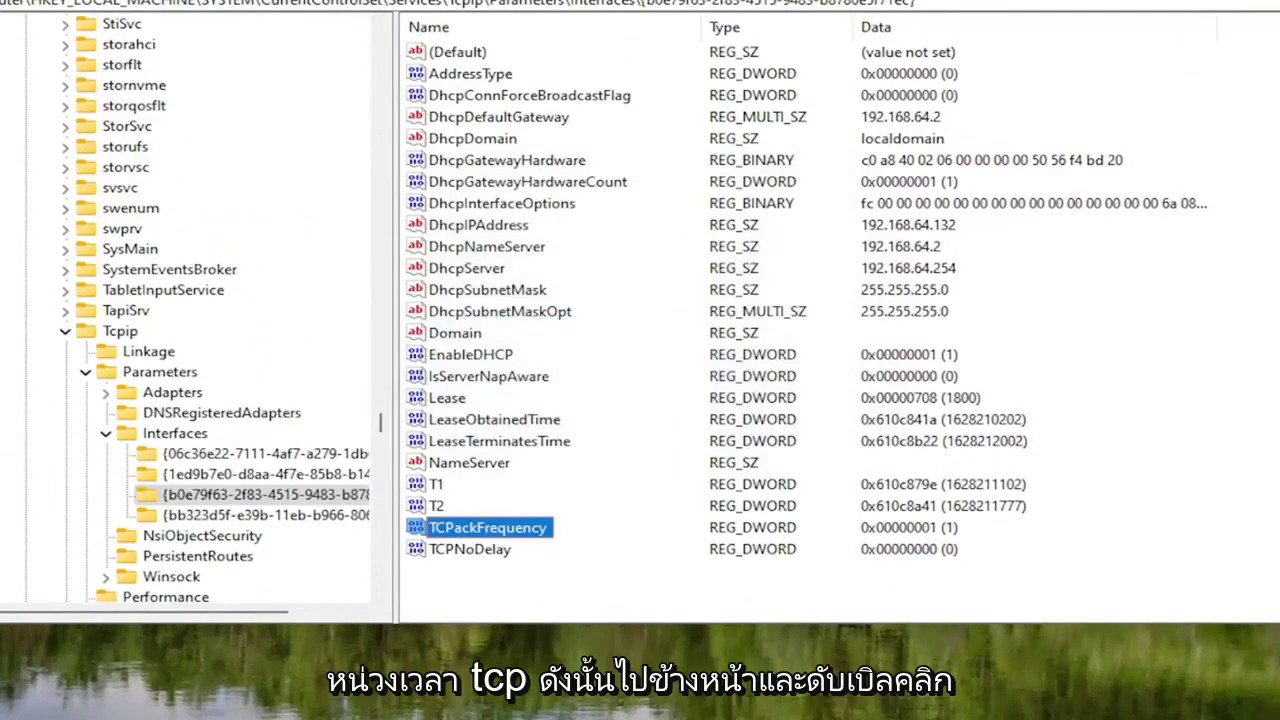
# Set the TCPNoDelay value data to 1 in the same interface subkey.
pyautogui.doubleClick(470, 553)
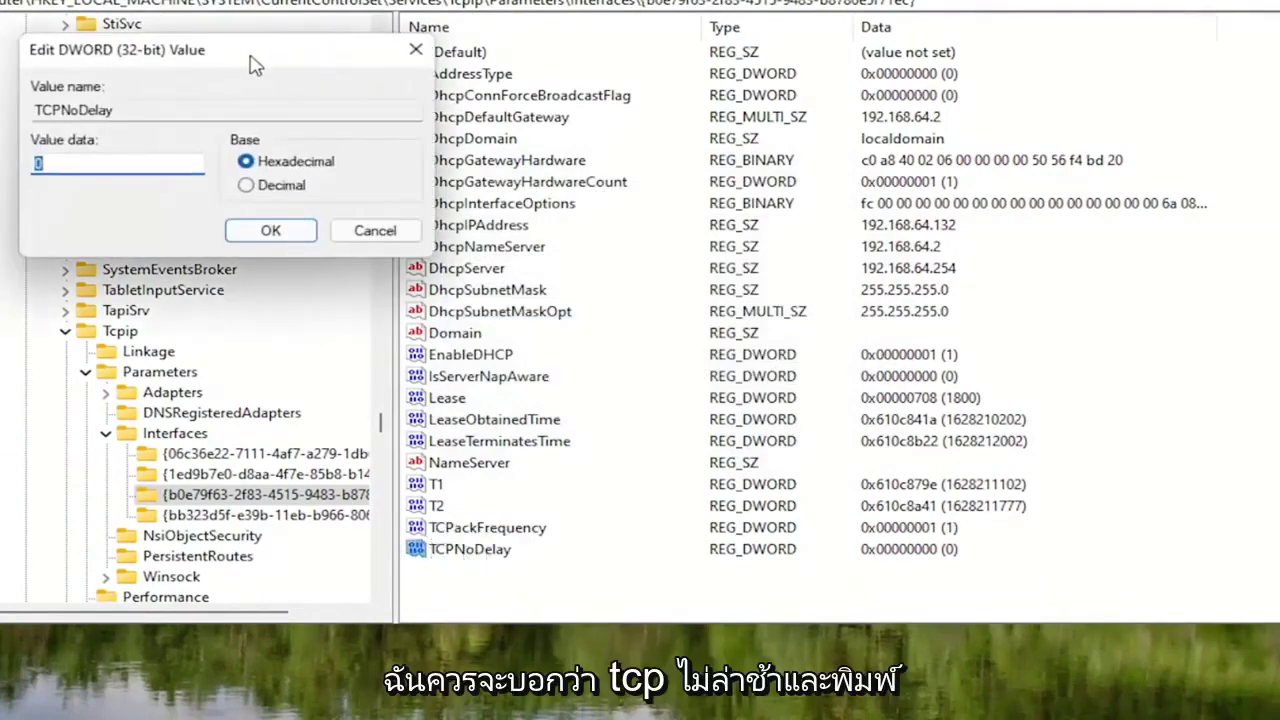
pyautogui.moveTo(255, 64); pyautogui.dragTo(596, 210)
pyautogui.write('1')
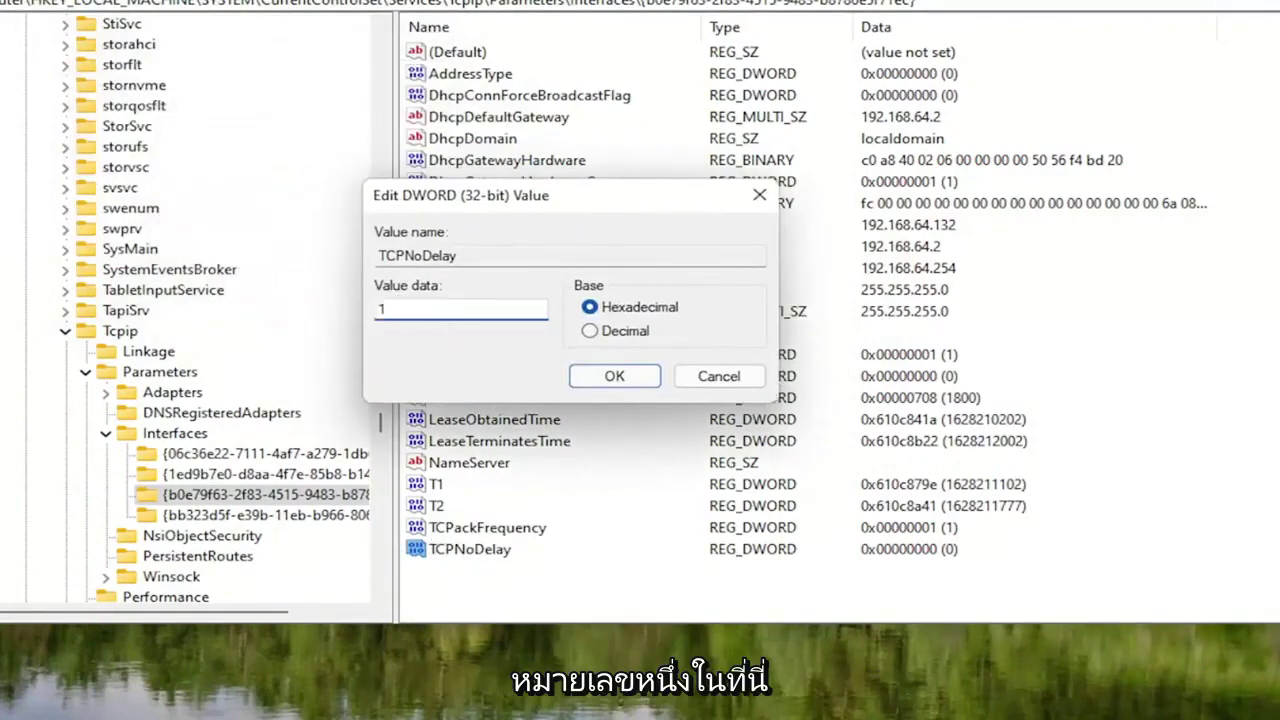
pyautogui.click(640, 384)
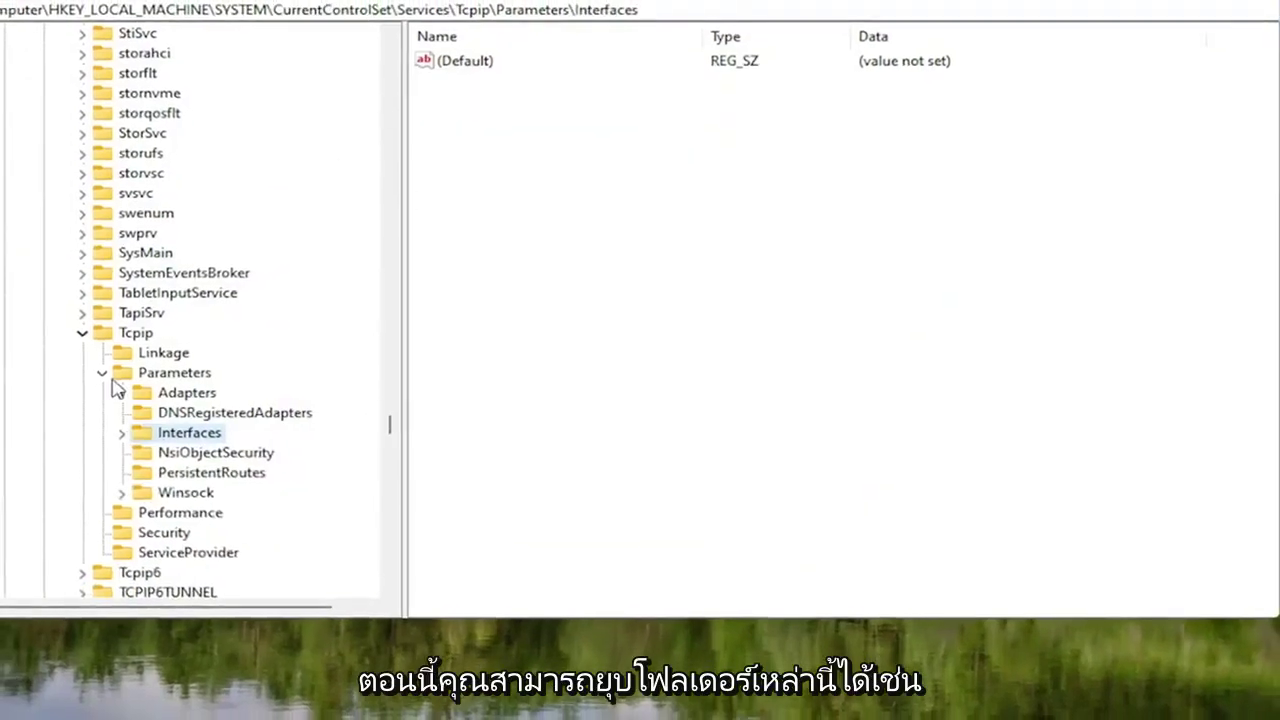
# Collapse the Parameters, Tcpip, Services, CurrentControlSet and SYSTEM branches in the key tree.
pyautogui.click(106, 371)
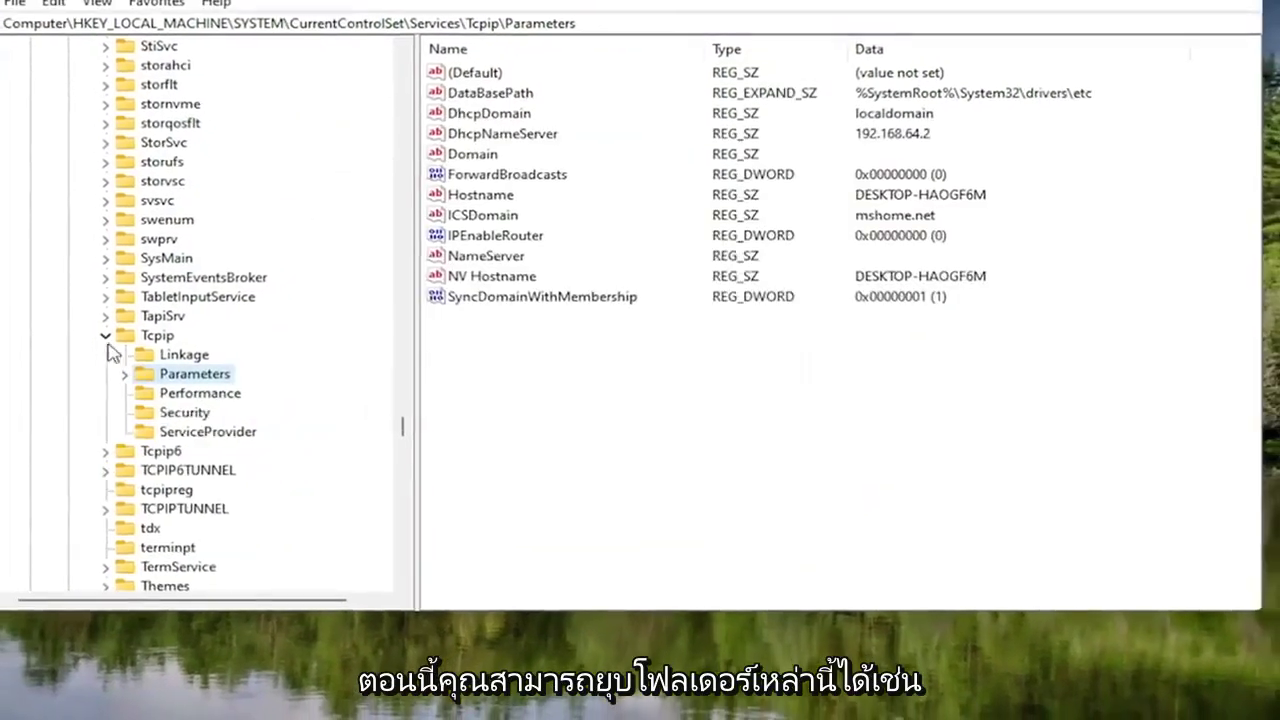
pyautogui.click(128, 340)
pyautogui.scroll(6, 130, 350)
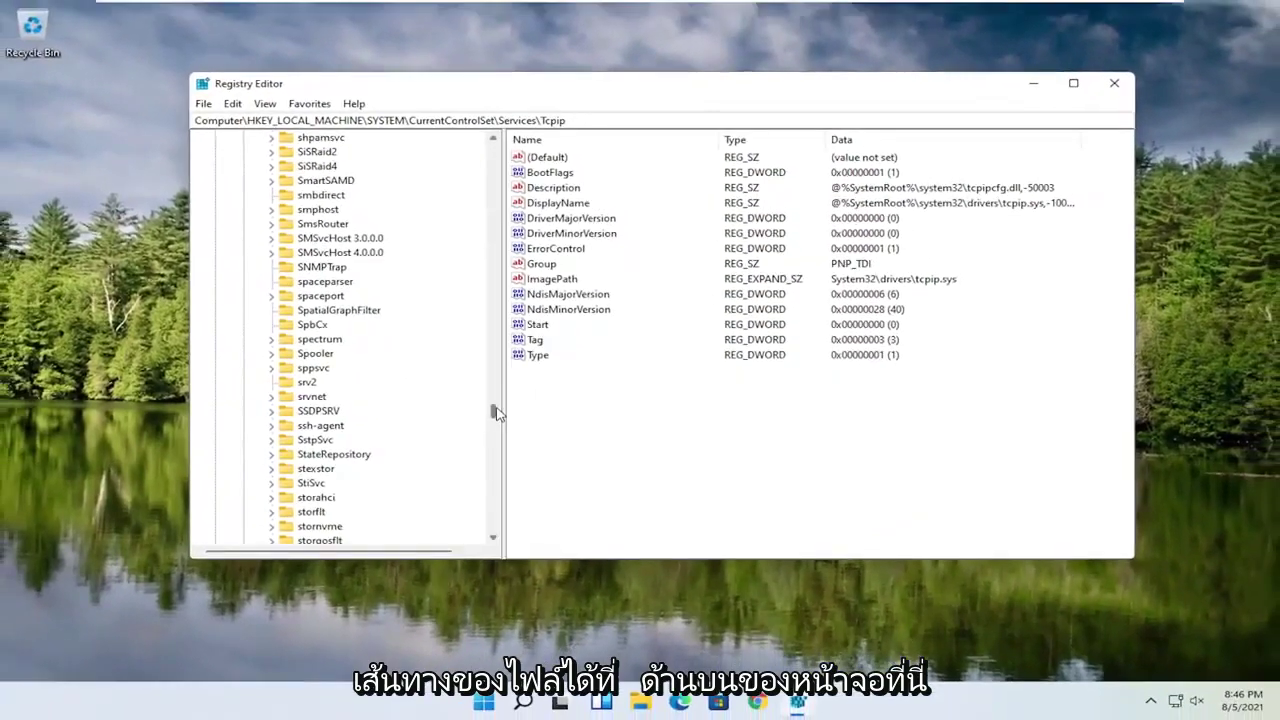
pyautogui.moveTo(464, 406); pyautogui.dragTo(493, 140)
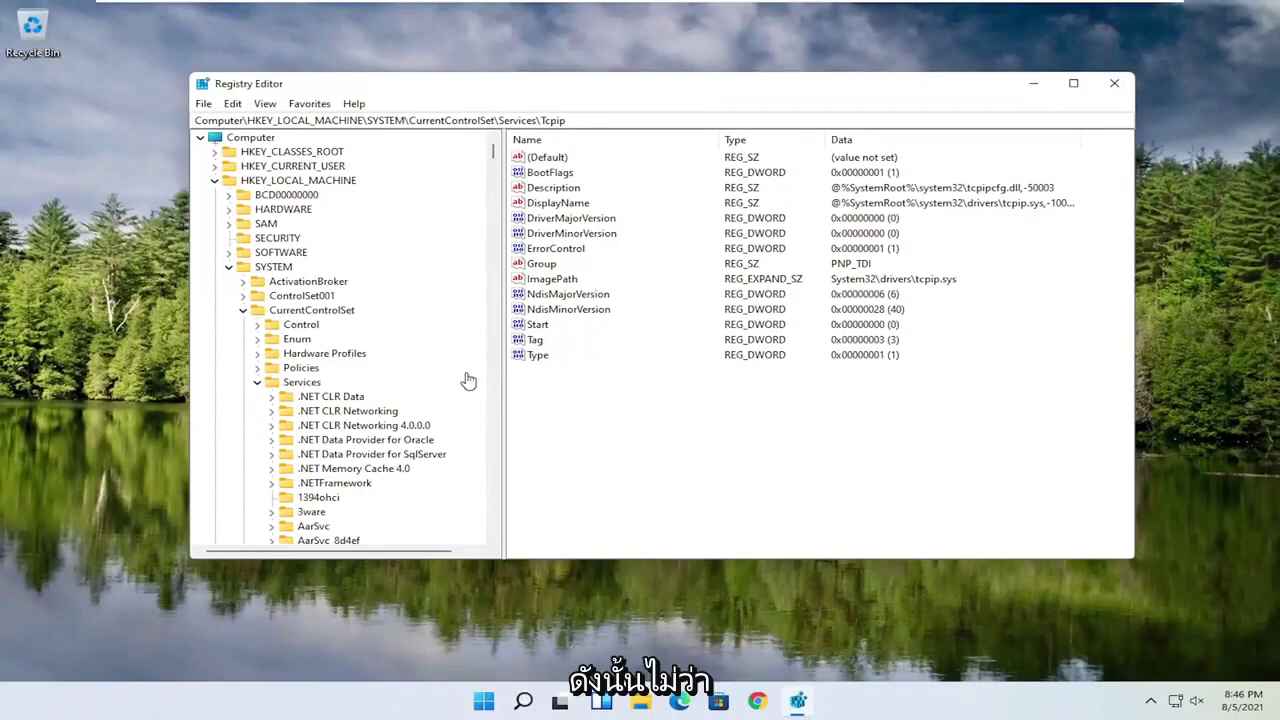
pyautogui.click(258, 384)
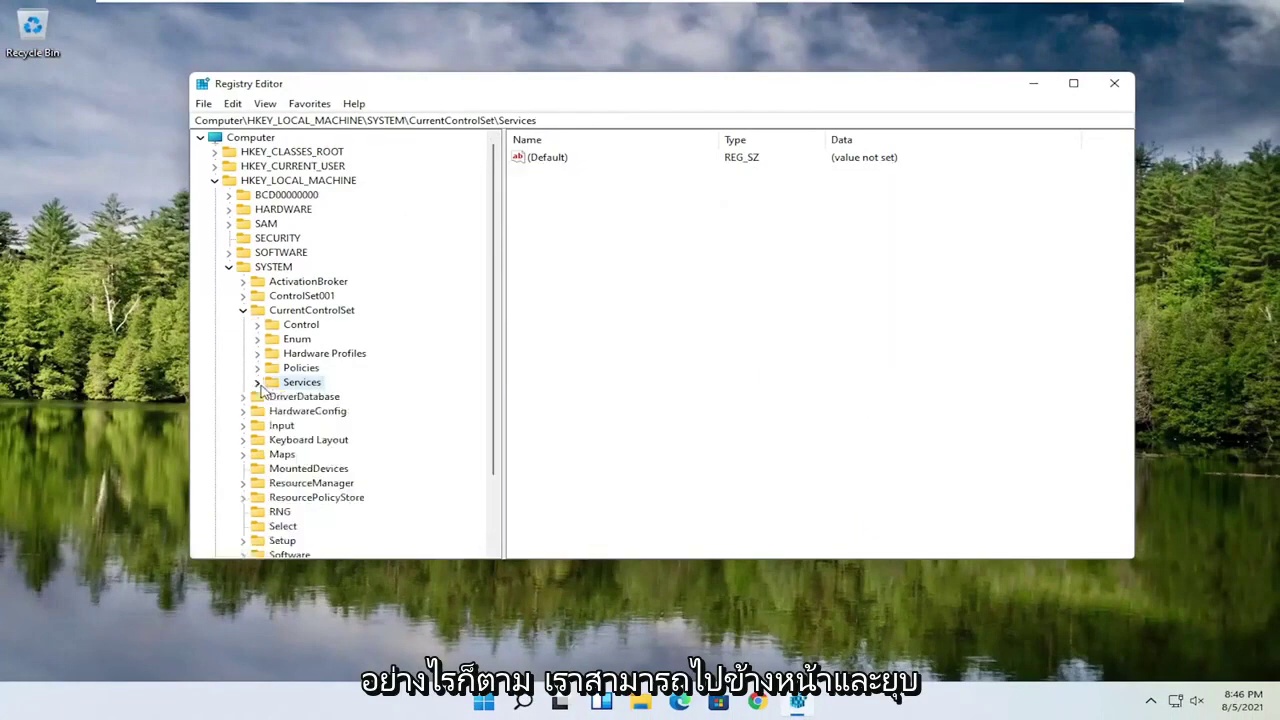
pyautogui.click(243, 311)
pyautogui.click(228, 267)
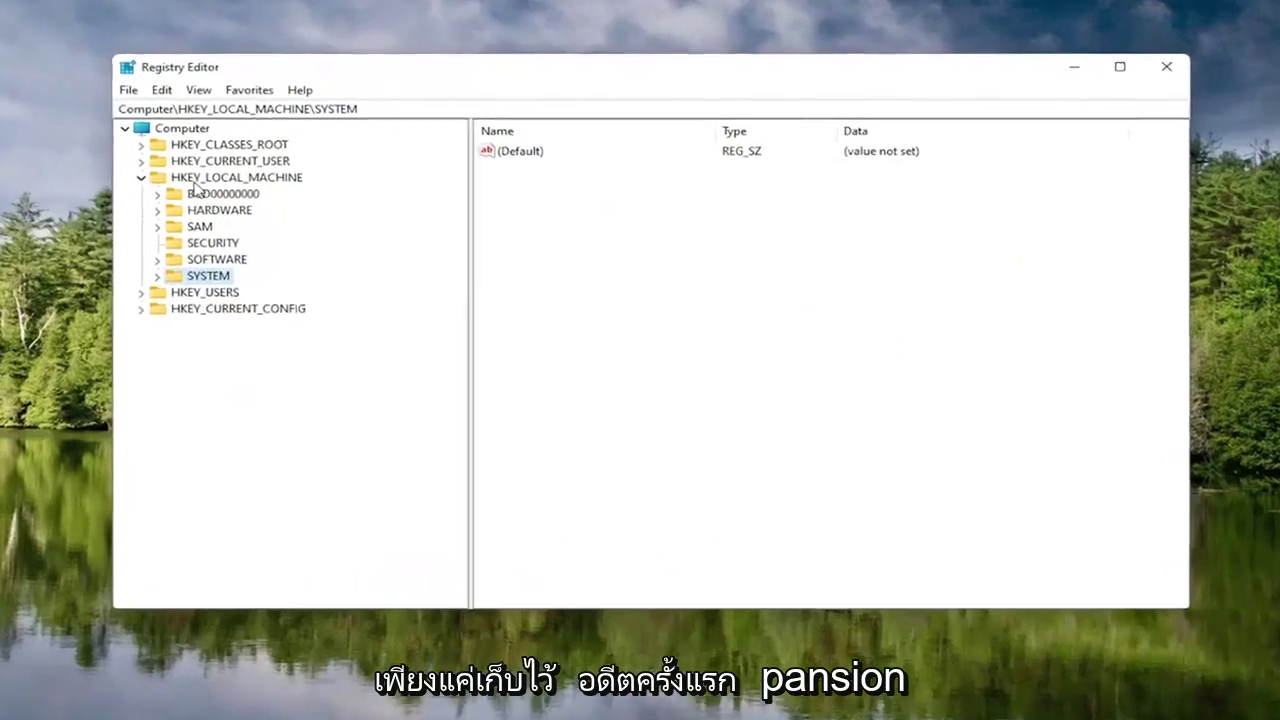
# Expand SOFTWARE\Microsoft under HKEY_LOCAL_MACHINE.
pyautogui.click(197, 181)
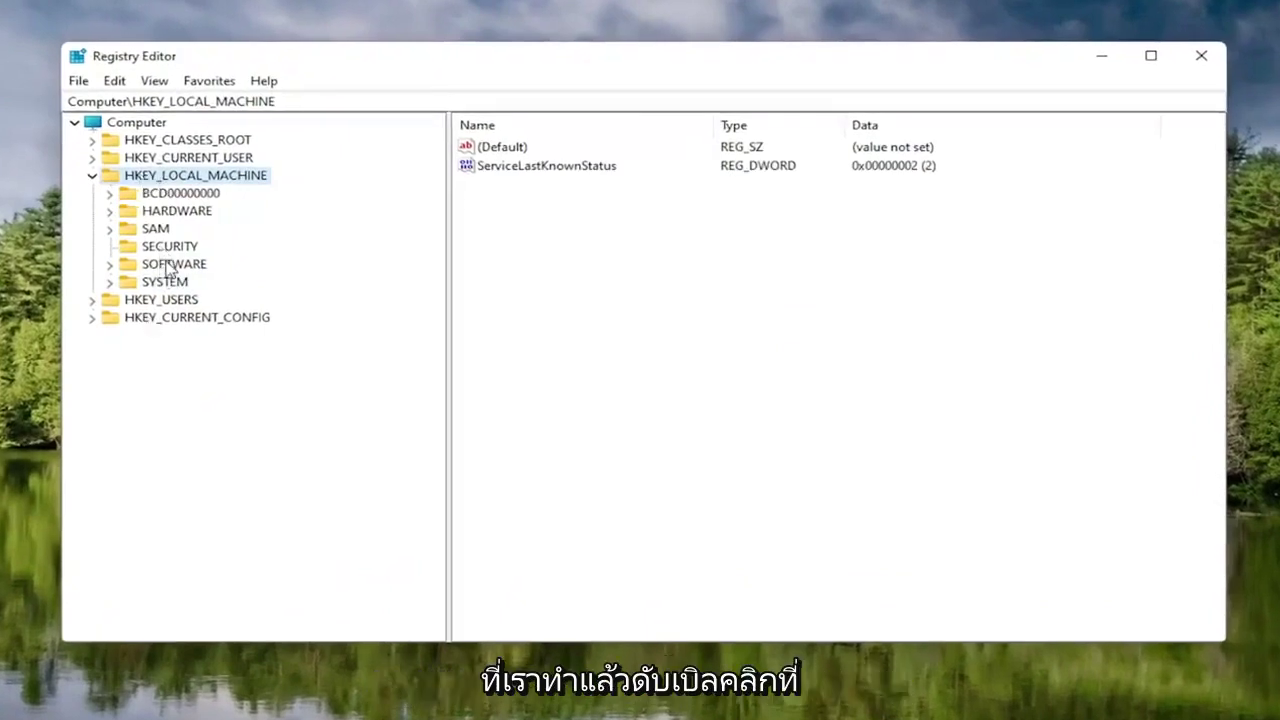
pyautogui.doubleClick(167, 266)
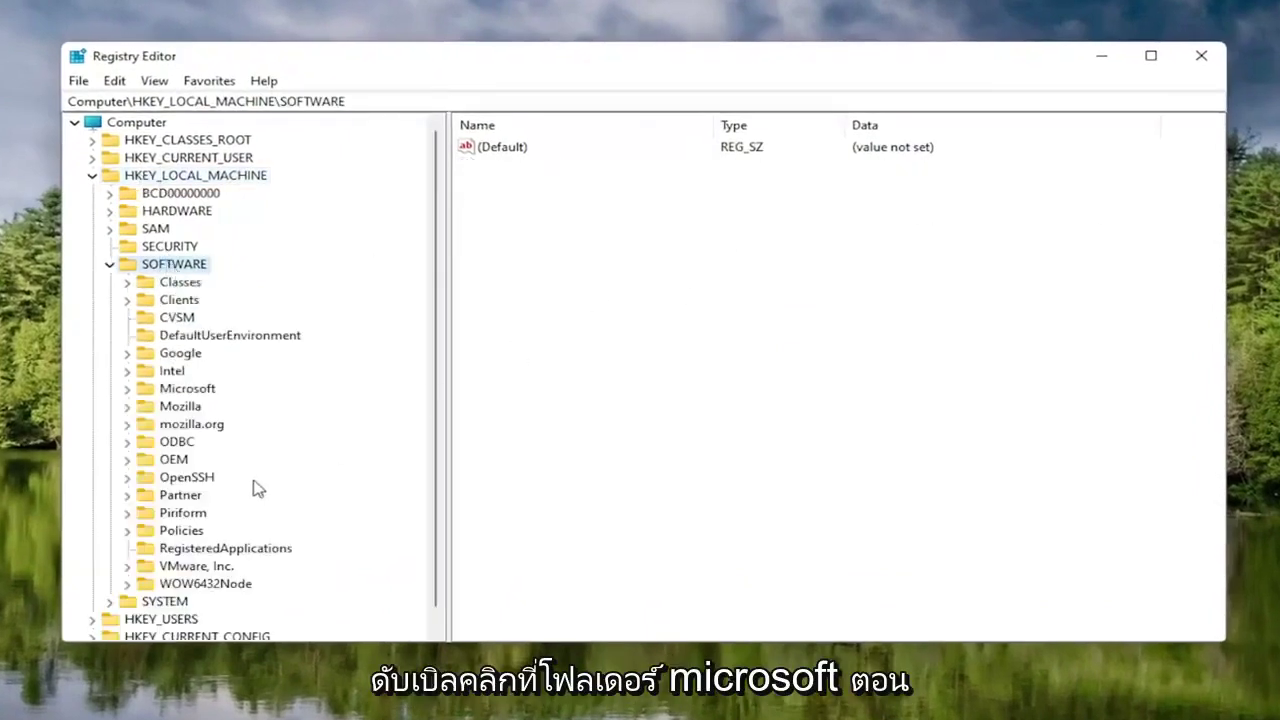
pyautogui.doubleClick(180, 389)
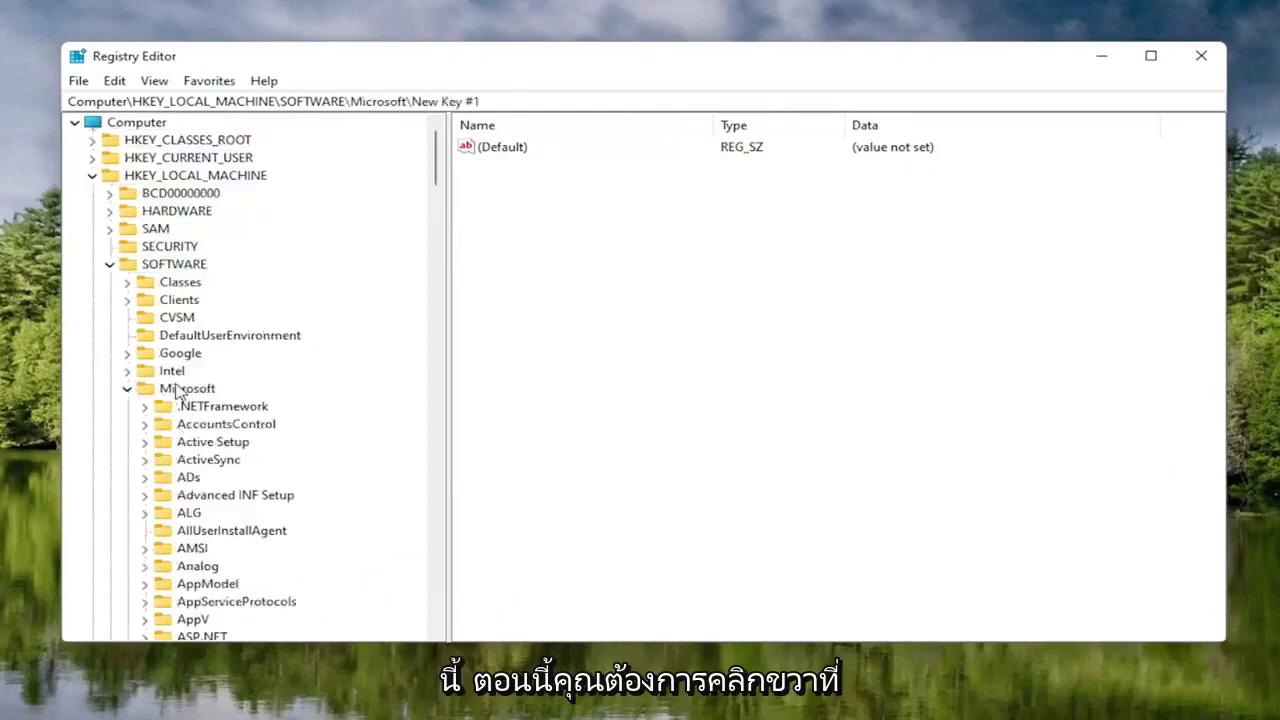
# Create a new subkey under HKEY_LOCAL_MACHINE\SOFTWARE\Microsoft.
pyautogui.rightClick(160, 390)
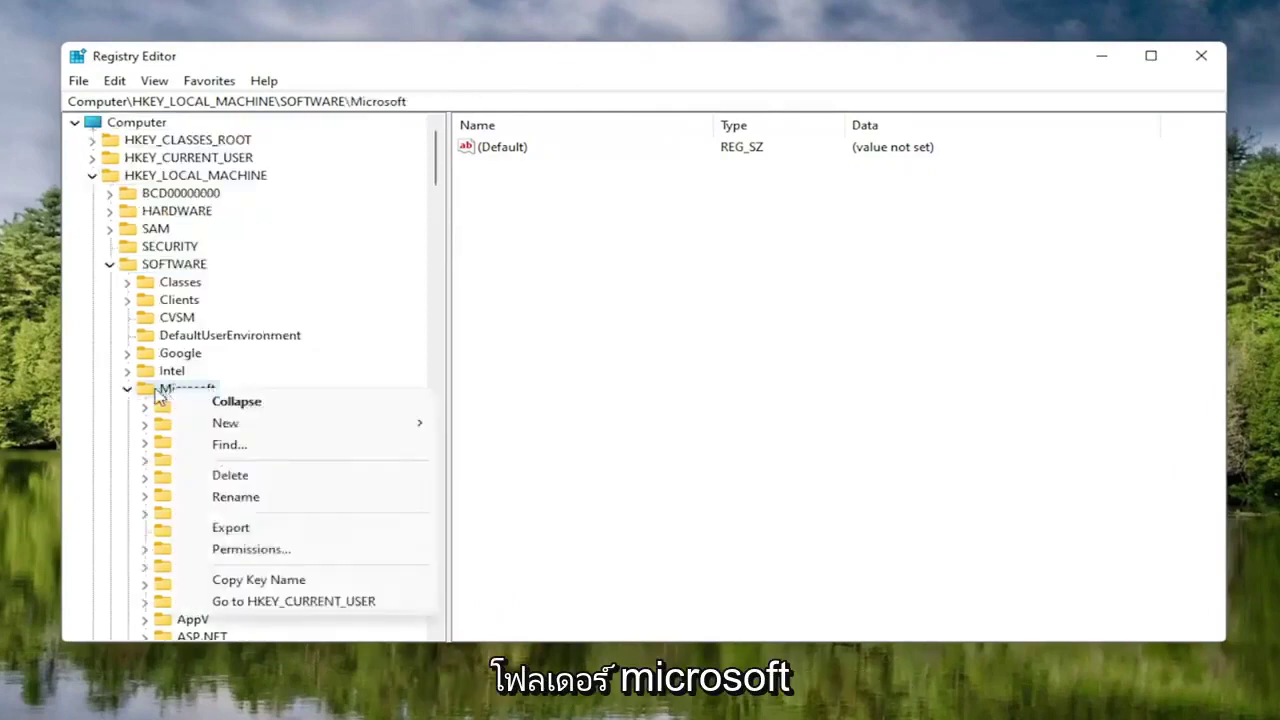
pyautogui.rightClick(155, 392)
pyautogui.moveTo(240, 431)
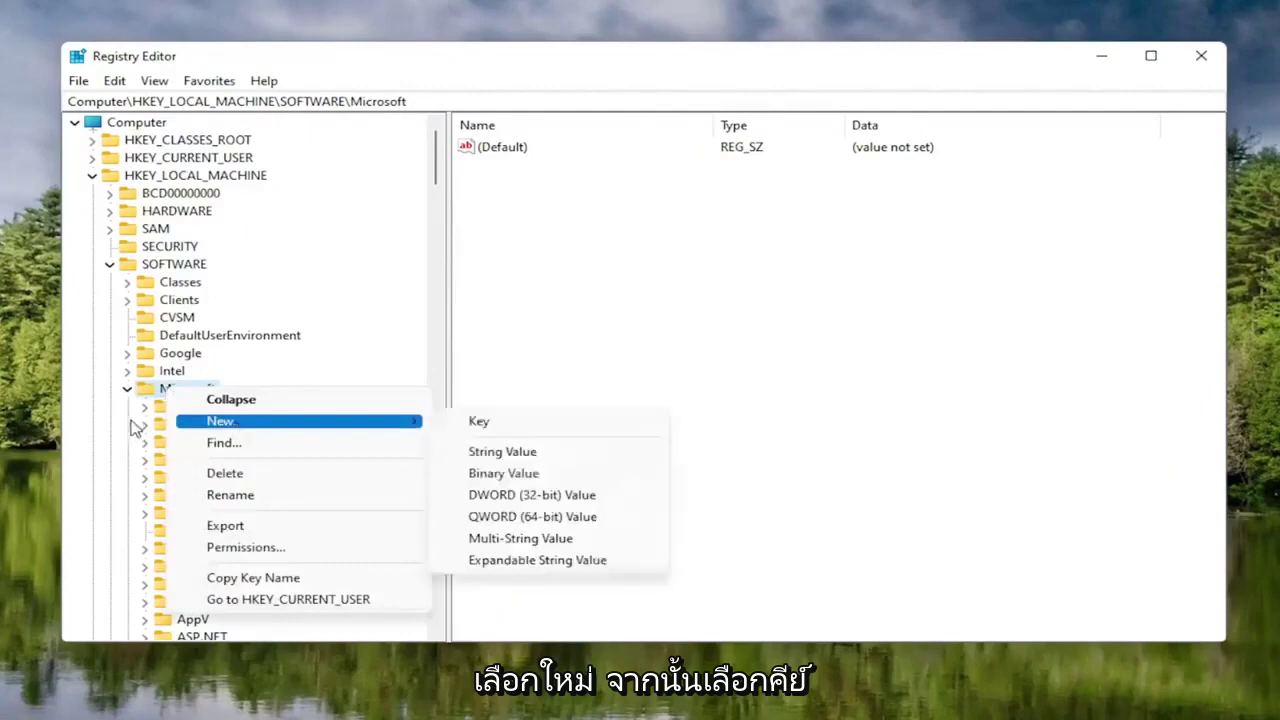
pyautogui.click(490, 428)
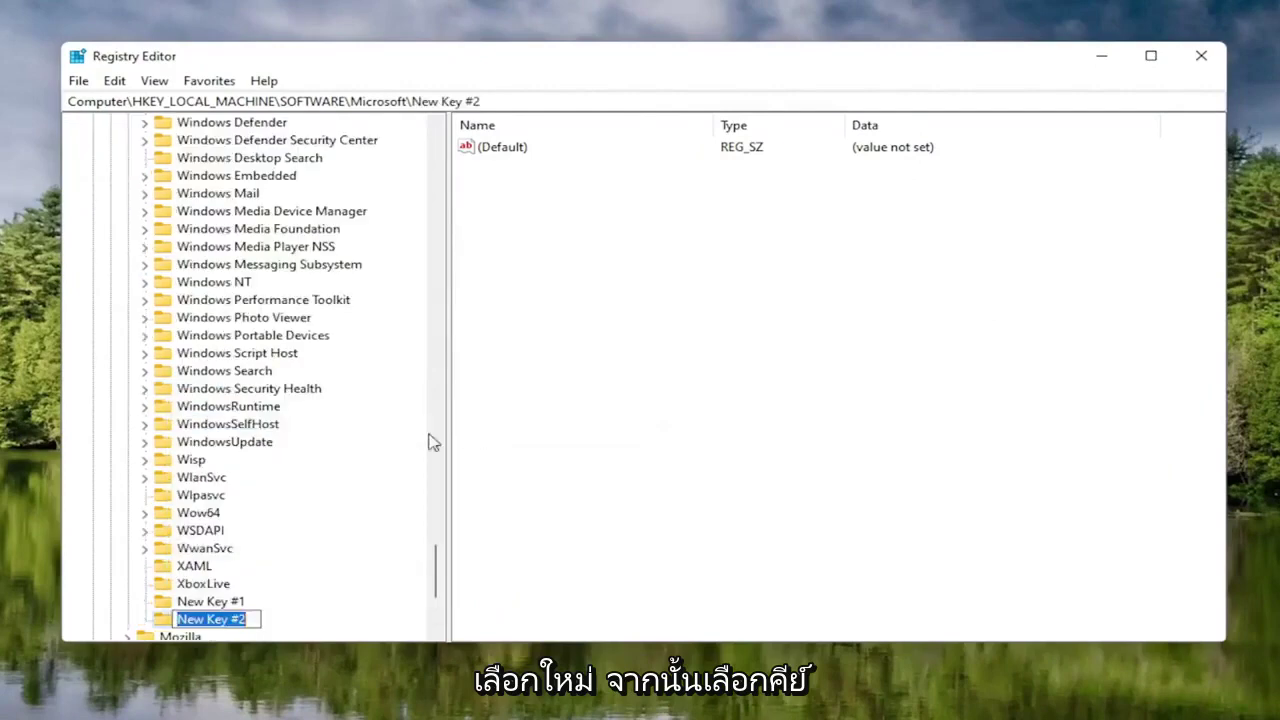
# Delete the leftover New Key #1 subkey under Microsoft.
pyautogui.scroll(-1, 331, 469)
pyautogui.click(211, 549)
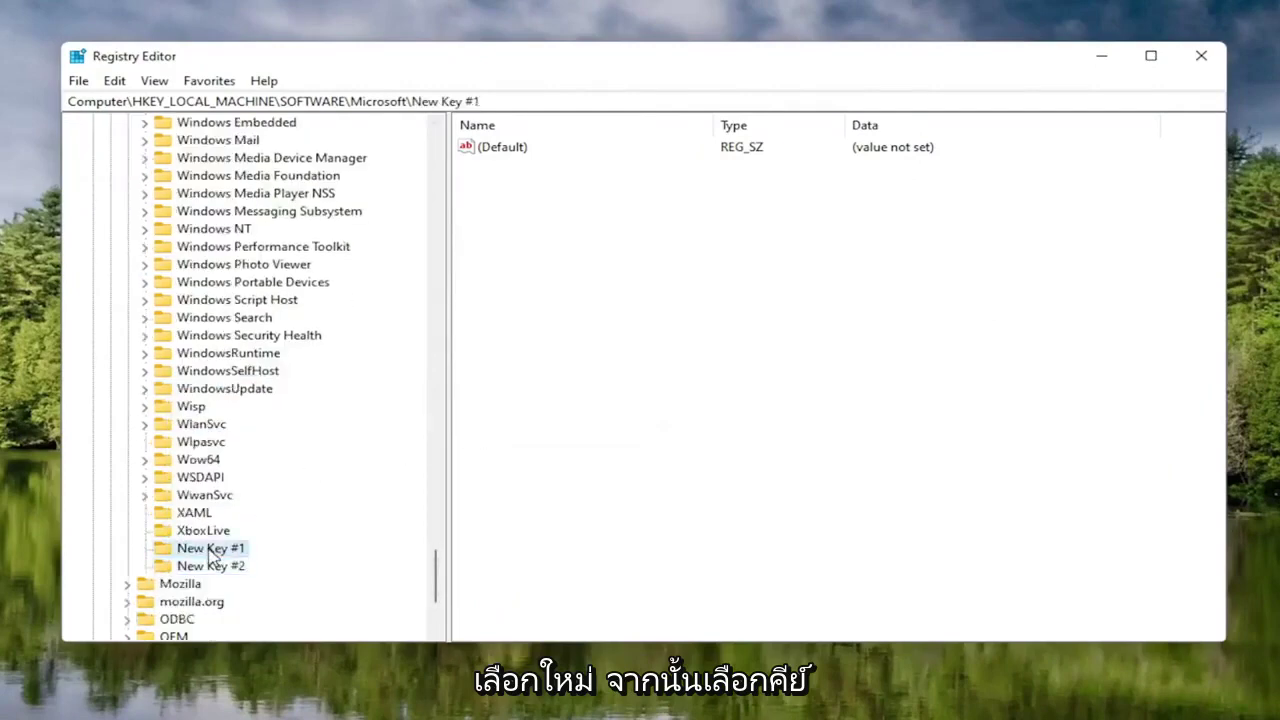
pyautogui.press('Delete')
pyautogui.press('Return')
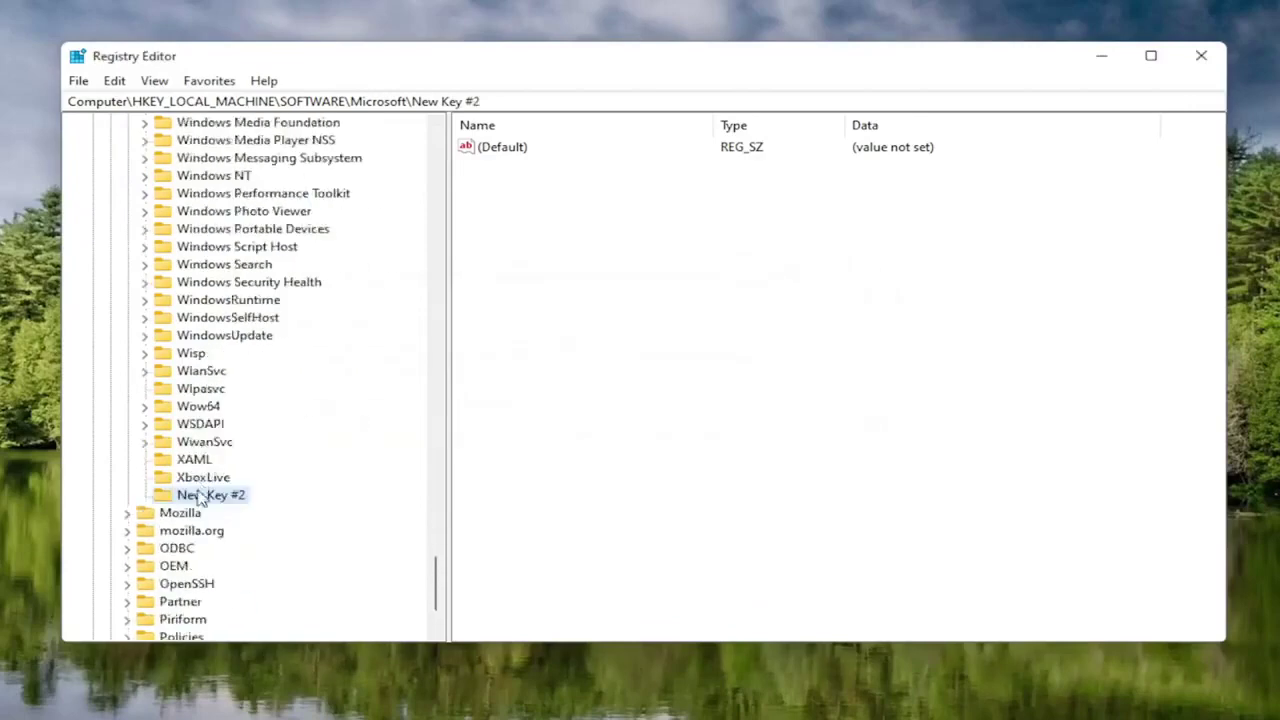
# Rename the New Key #2 subkey as New Key #1.
pyautogui.rightClick(199, 497)
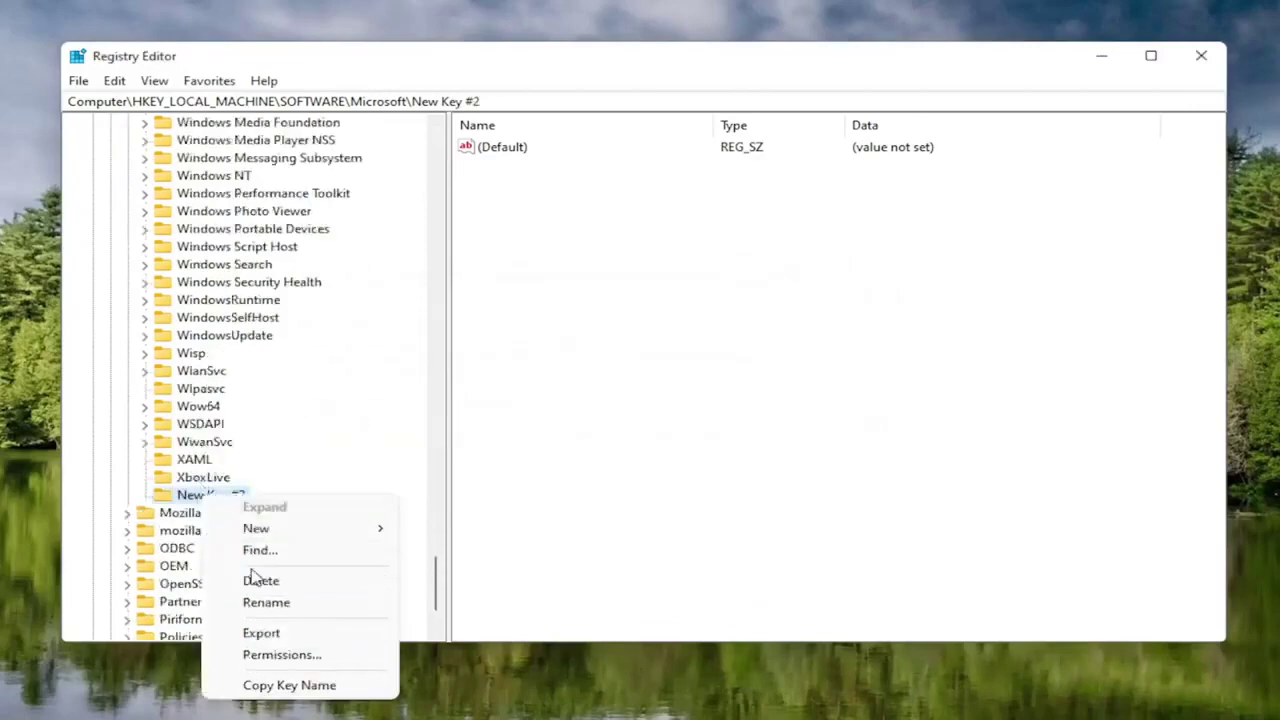
pyautogui.click(266, 602)
pyautogui.press('End')
pyautogui.write('1')
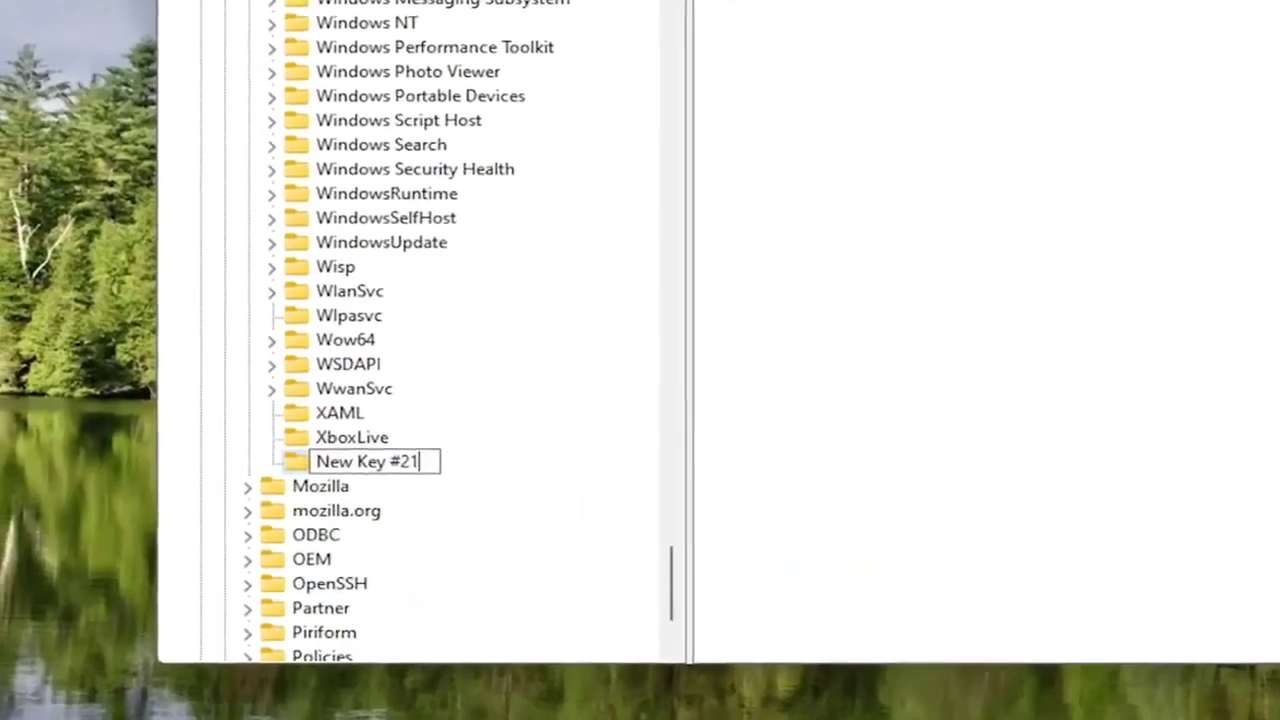
pyautogui.press('BackSpace')
pyautogui.press('BackSpace')
pyautogui.write('1')
pyautogui.press('Return')
# Try to rename the New Key #1 subkey as MSMQ, and delete that subkey.
pyautogui.scroll(8, 409, 329)
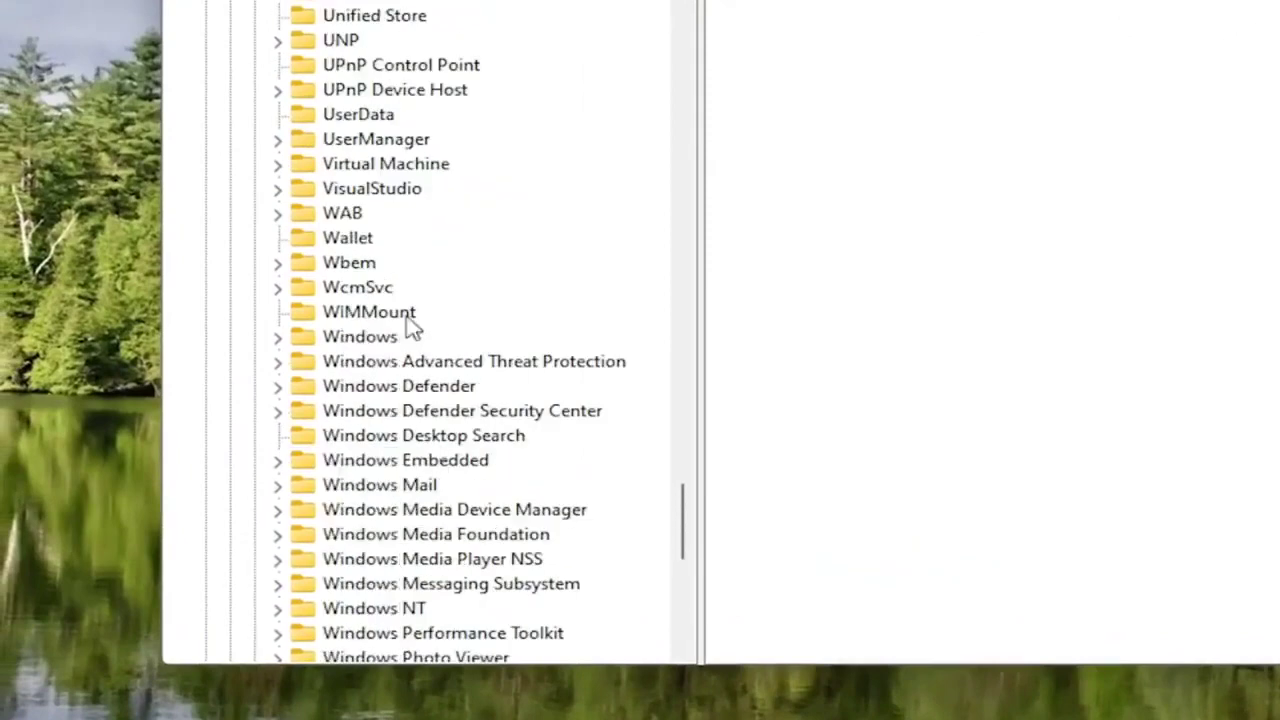
pyautogui.scroll(-9, 394, 417)
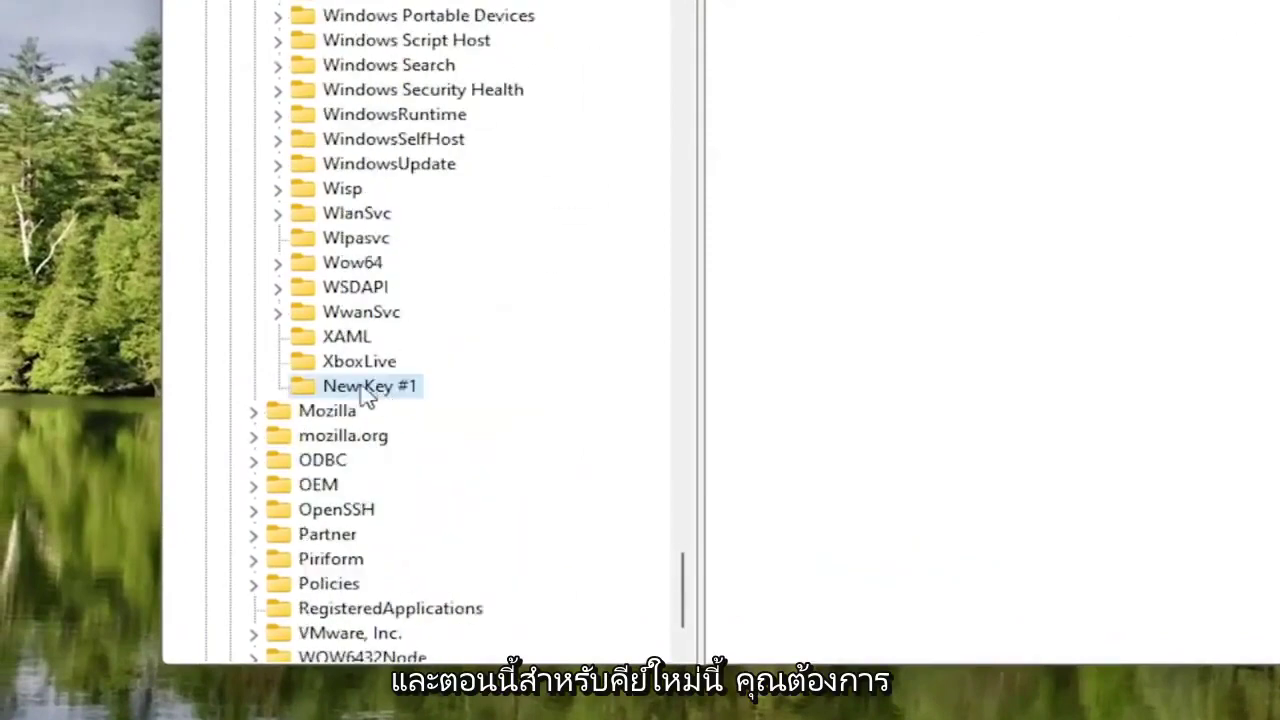
pyautogui.rightClick(366, 398)
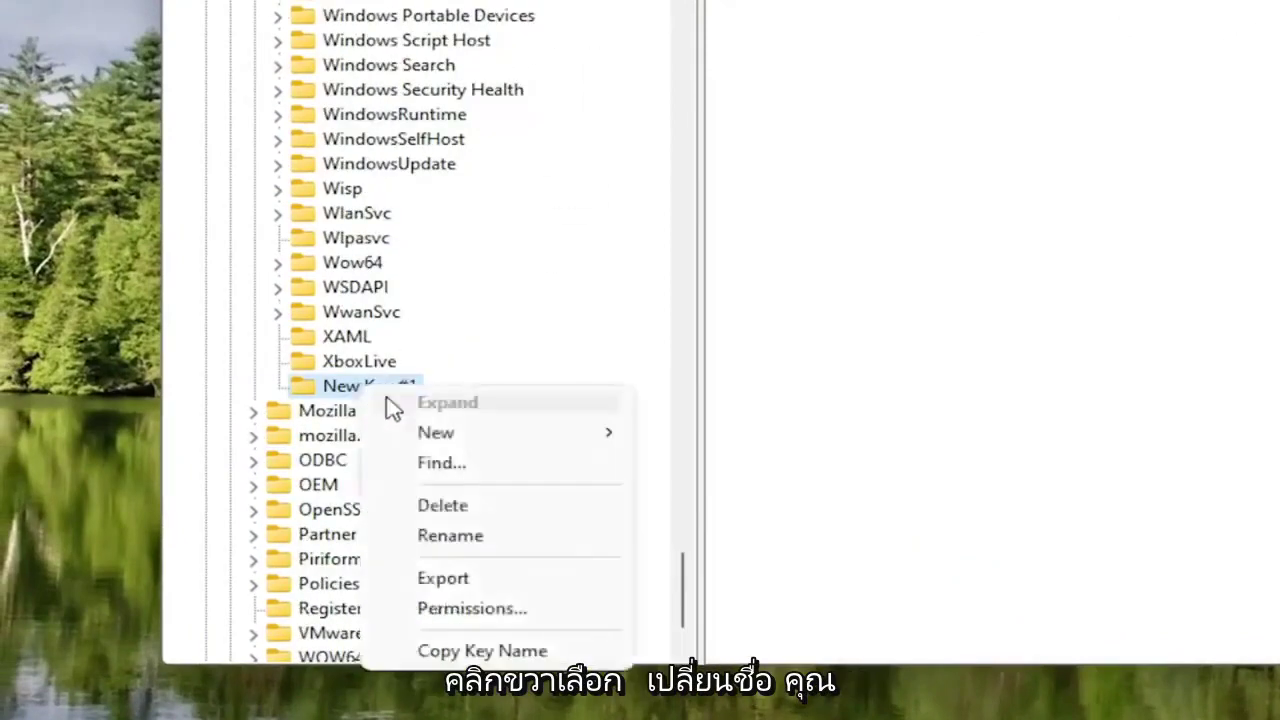
pyautogui.click(450, 535)
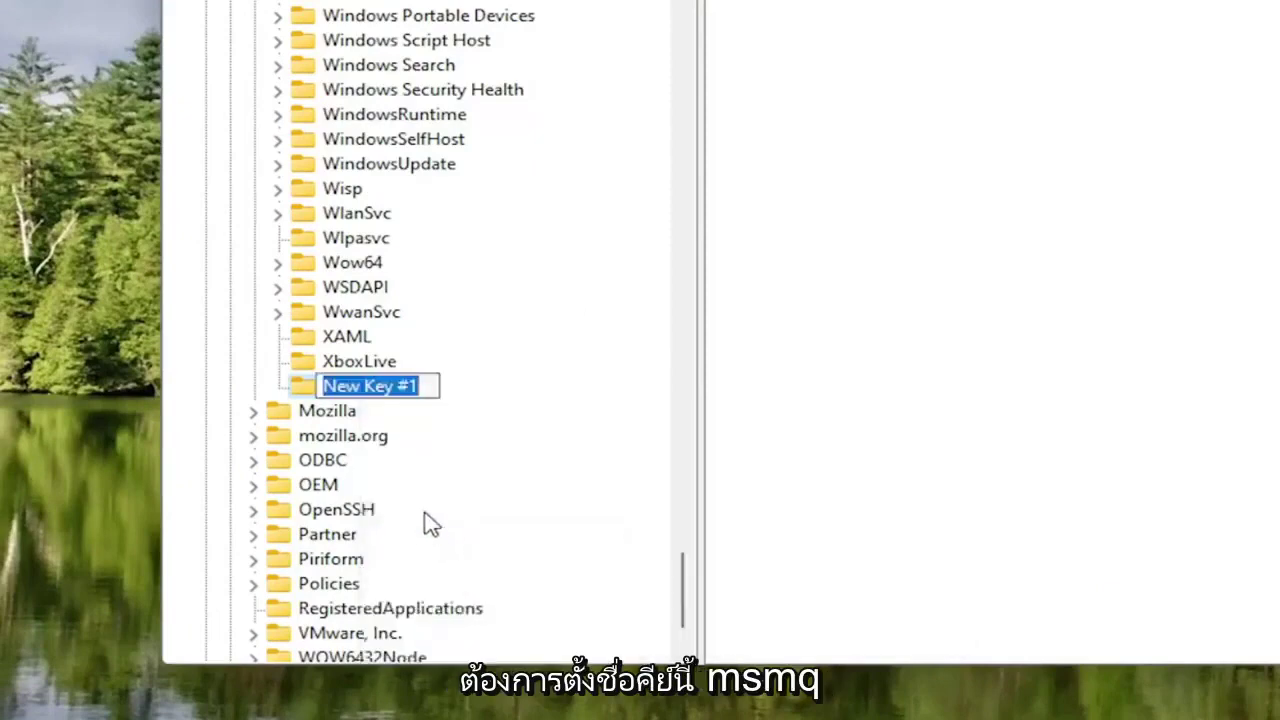
pyautogui.write('MSMQ')
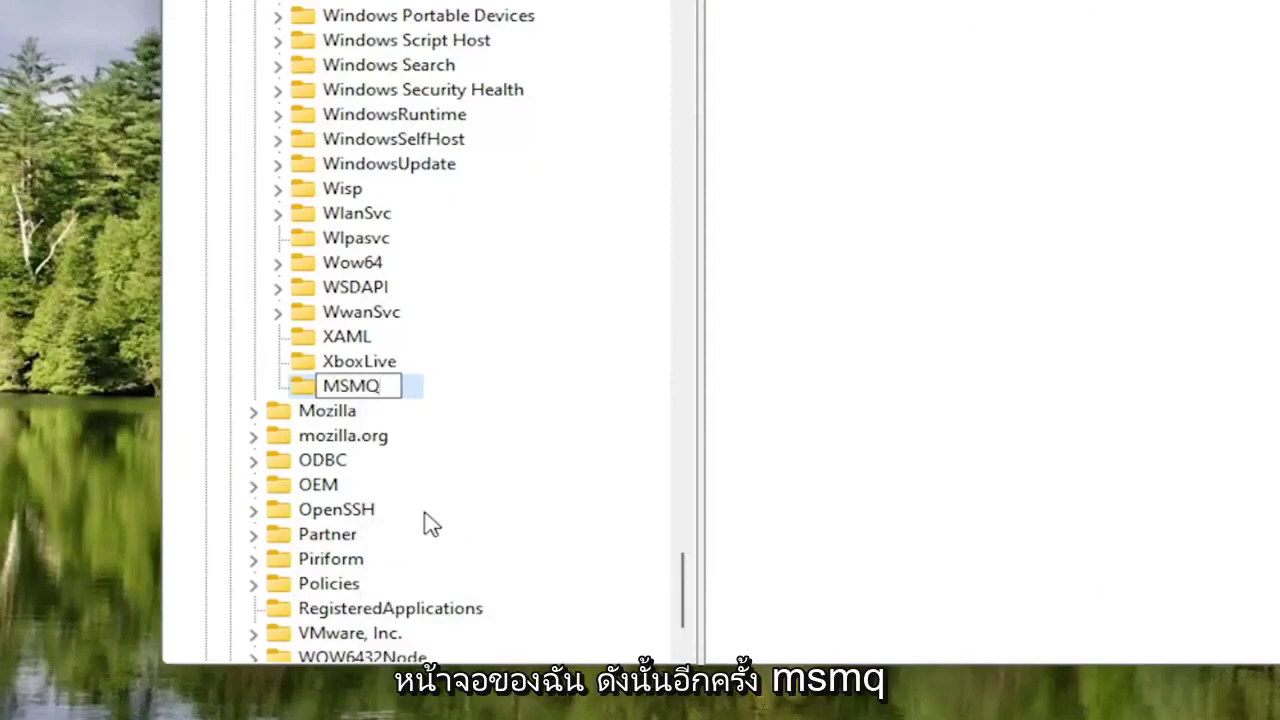
pyautogui.press('Return')
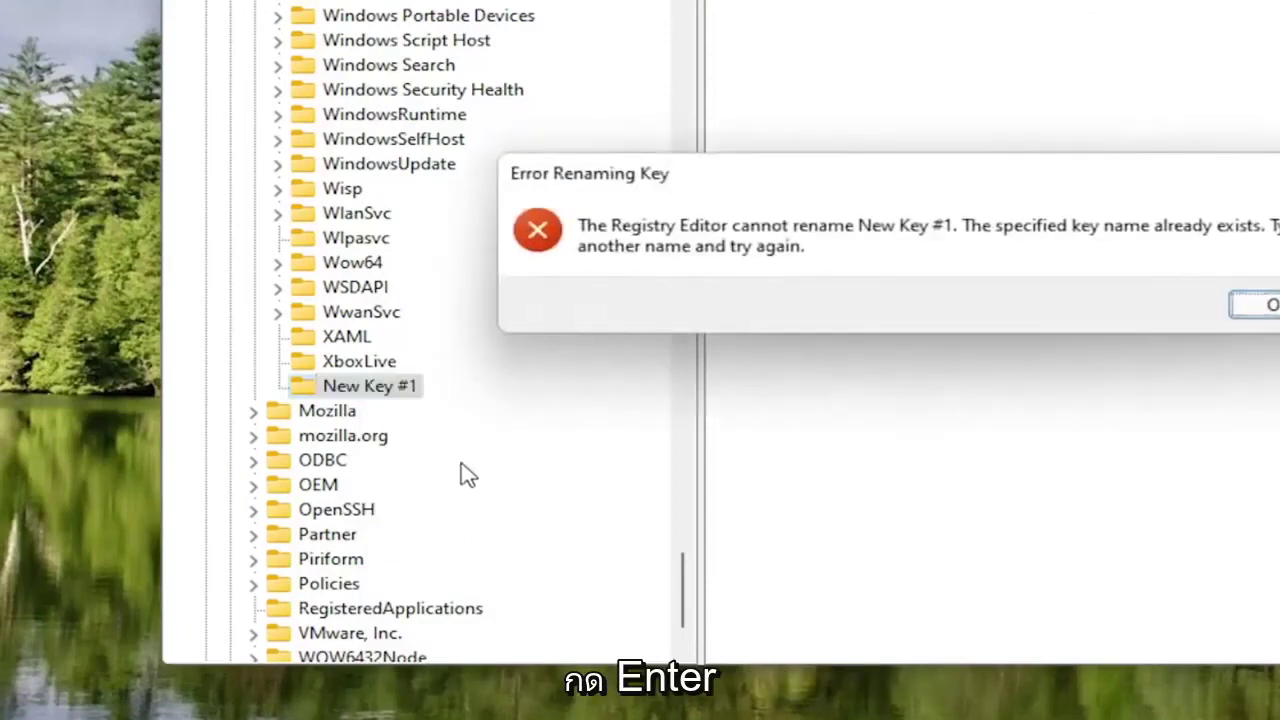
pyautogui.click(1265, 306)
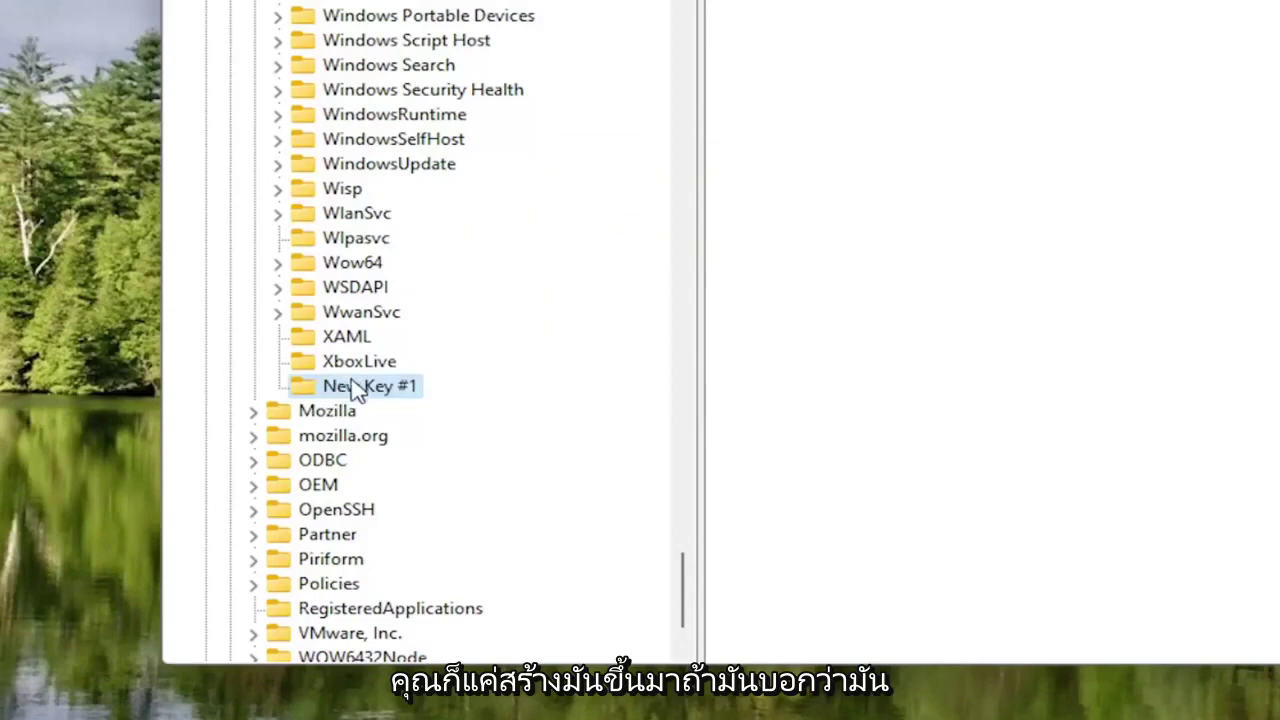
pyautogui.press('Delete')
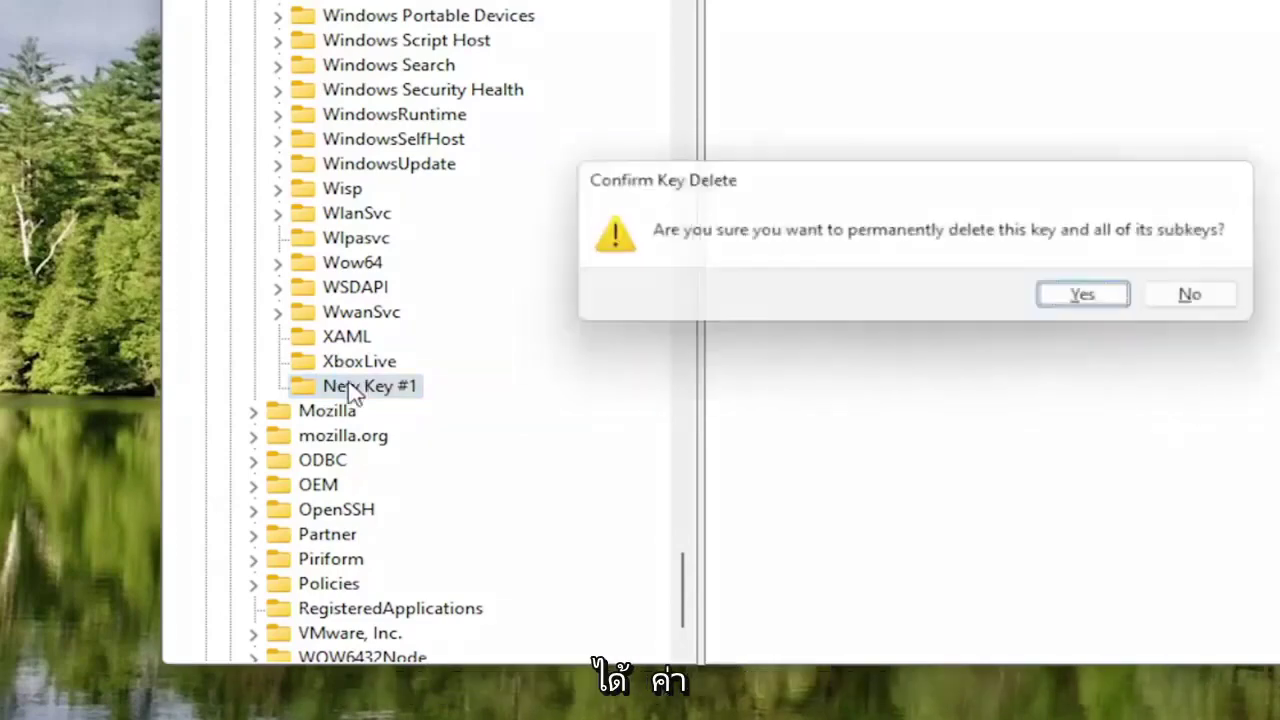
pyautogui.press('Return')
# Locate and open the existing MSMQ key under HKEY_LOCAL_MACHINE\SOFTWARE\Microsoft.
pyautogui.scroll(4, 365, 313)
pyautogui.scroll(10, 365, 313)
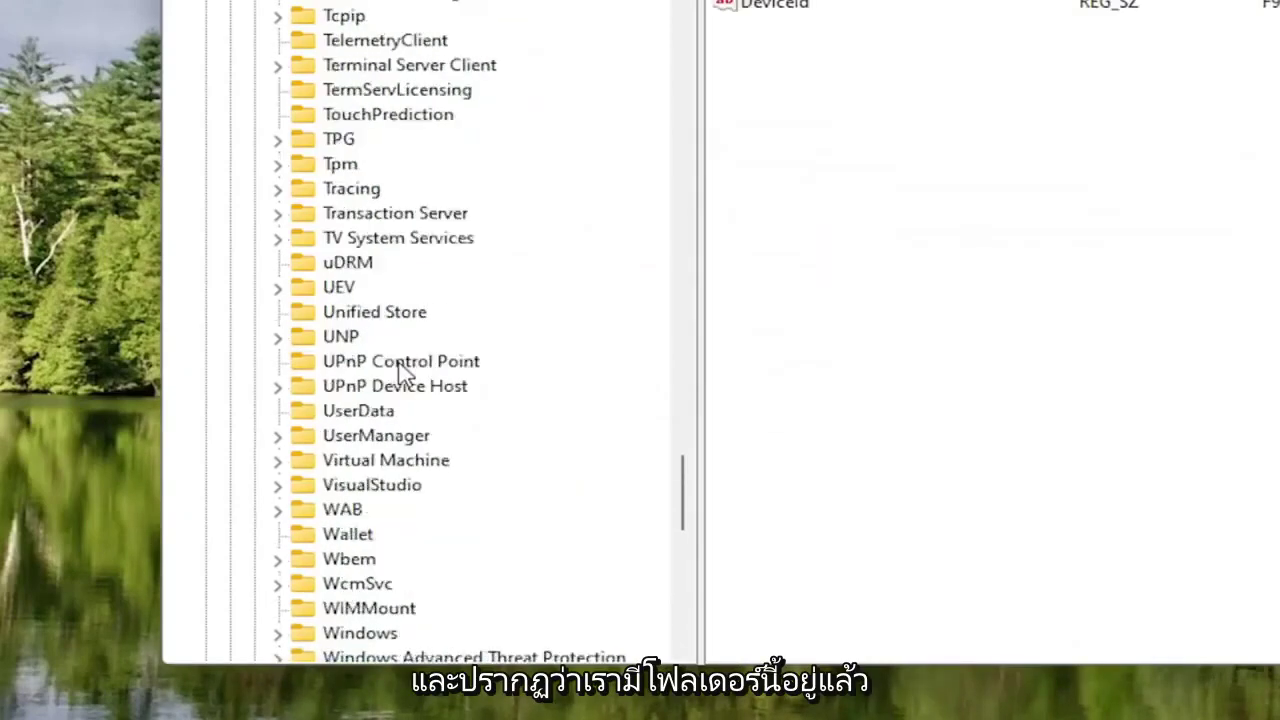
pyautogui.scroll(9, 400, 372)
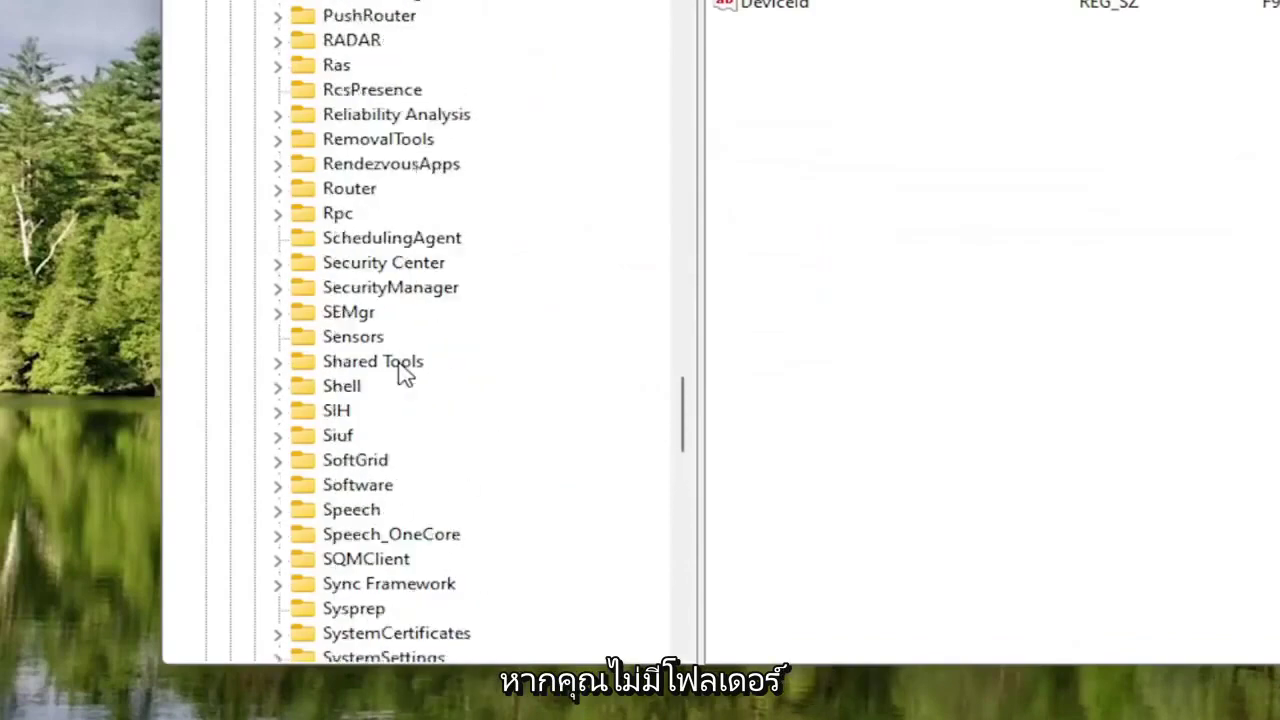
pyautogui.scroll(-7, 400, 372)
pyautogui.scroll(12, 400, 372)
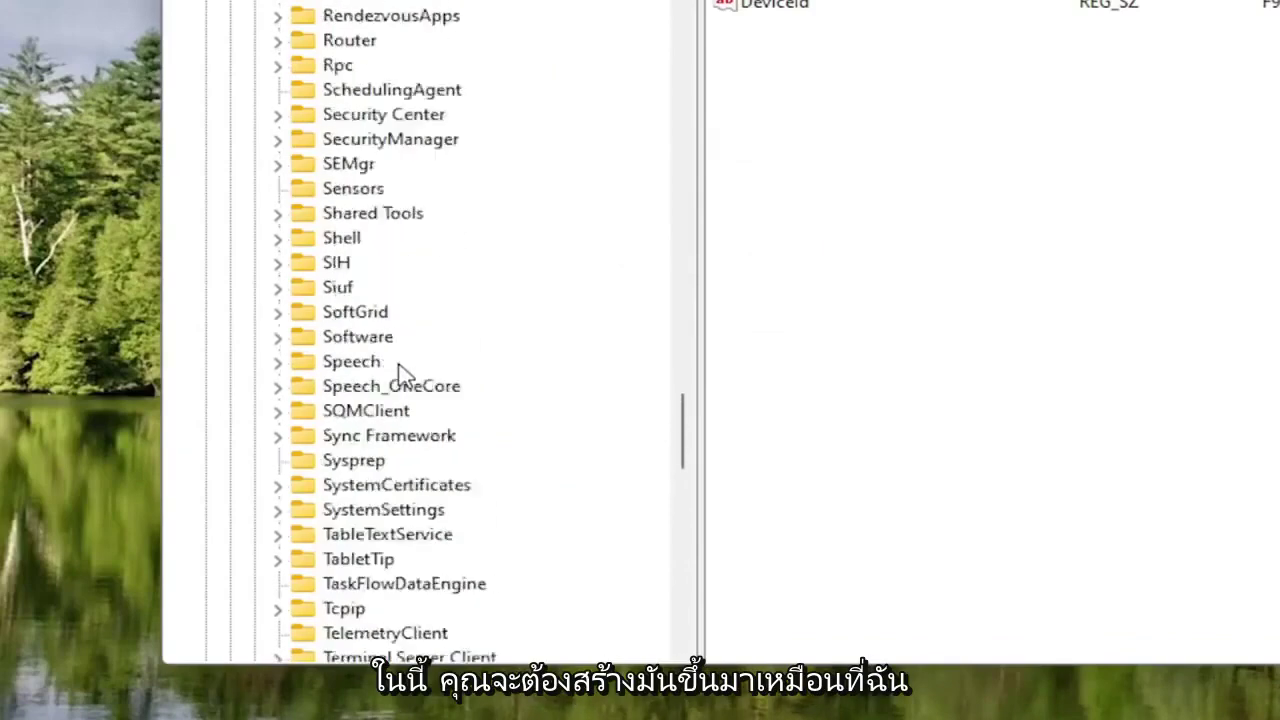
pyautogui.scroll(10, 400, 372)
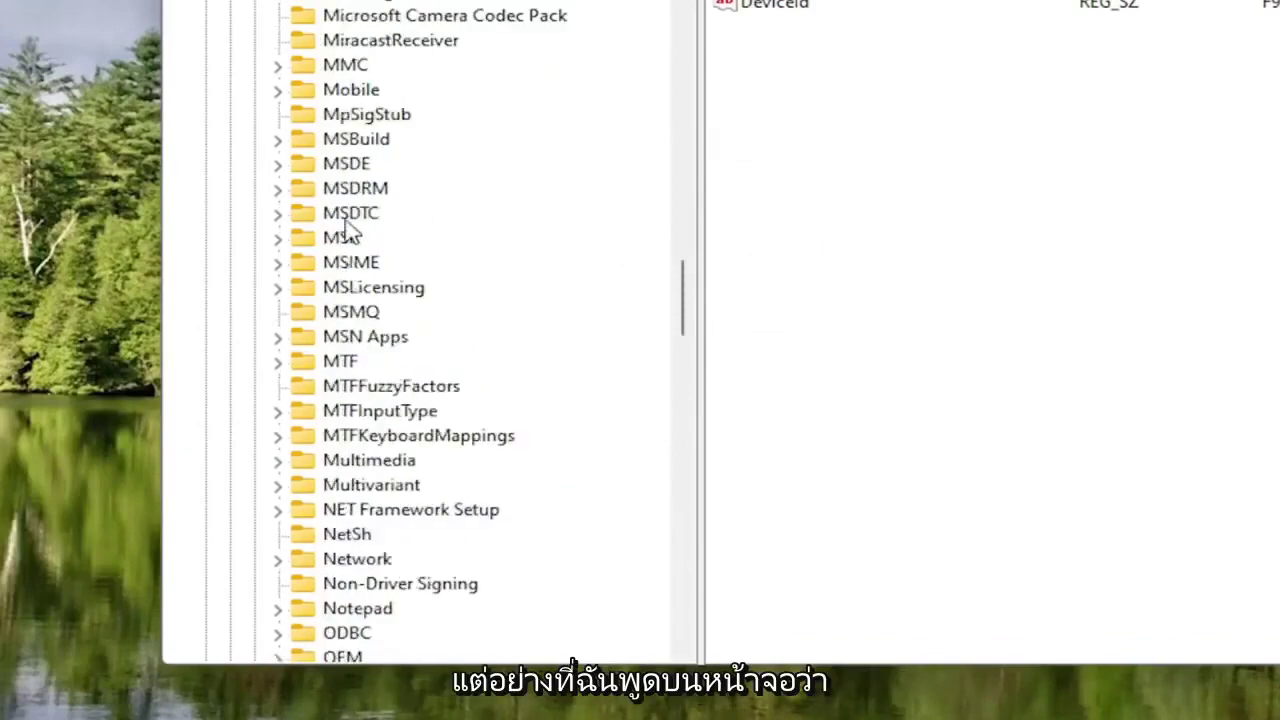
pyautogui.click(342, 314)
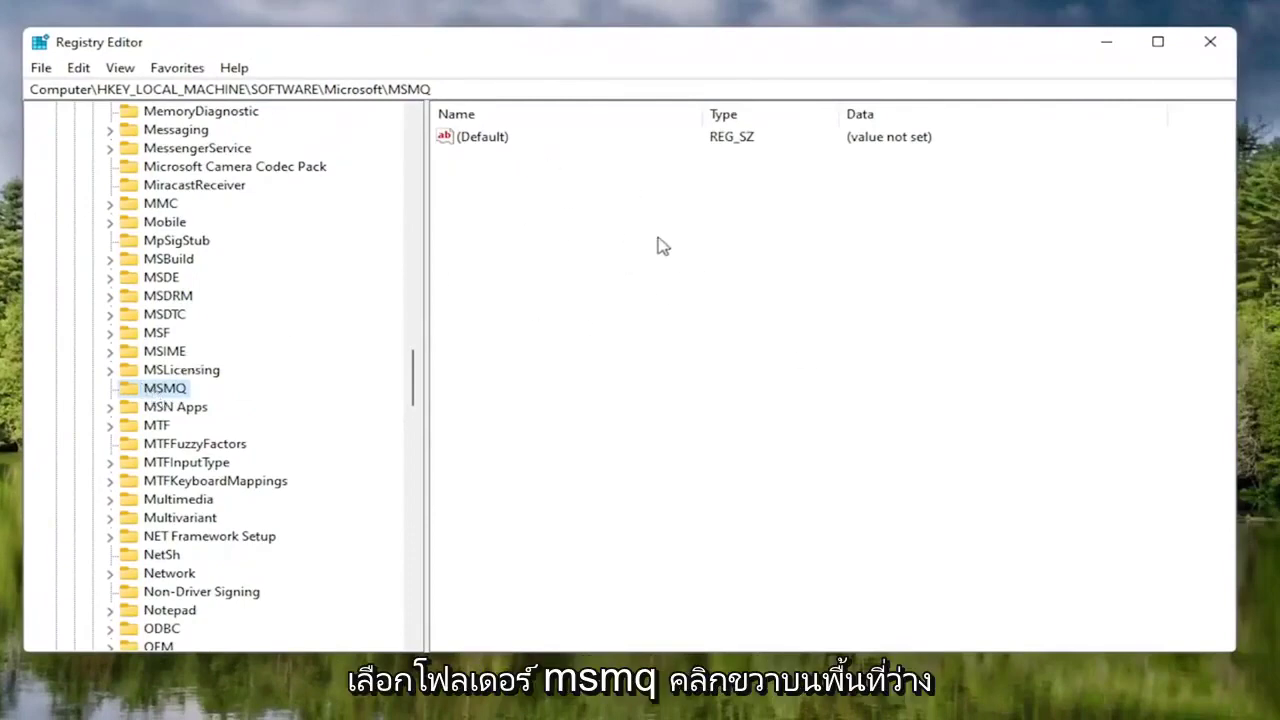
# Create a DWORD (32-bit) value named TCPNoDelay in the MSMQ key.
pyautogui.rightClick(637, 209)
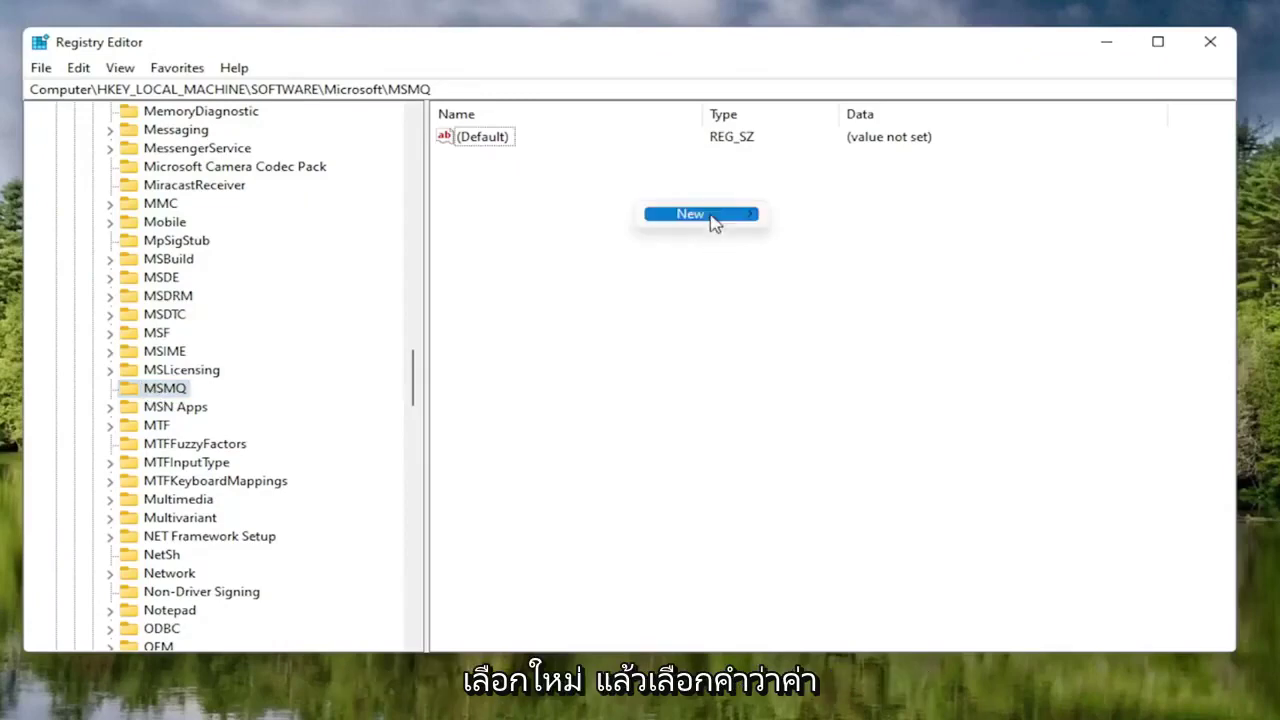
pyautogui.moveTo(711, 220)
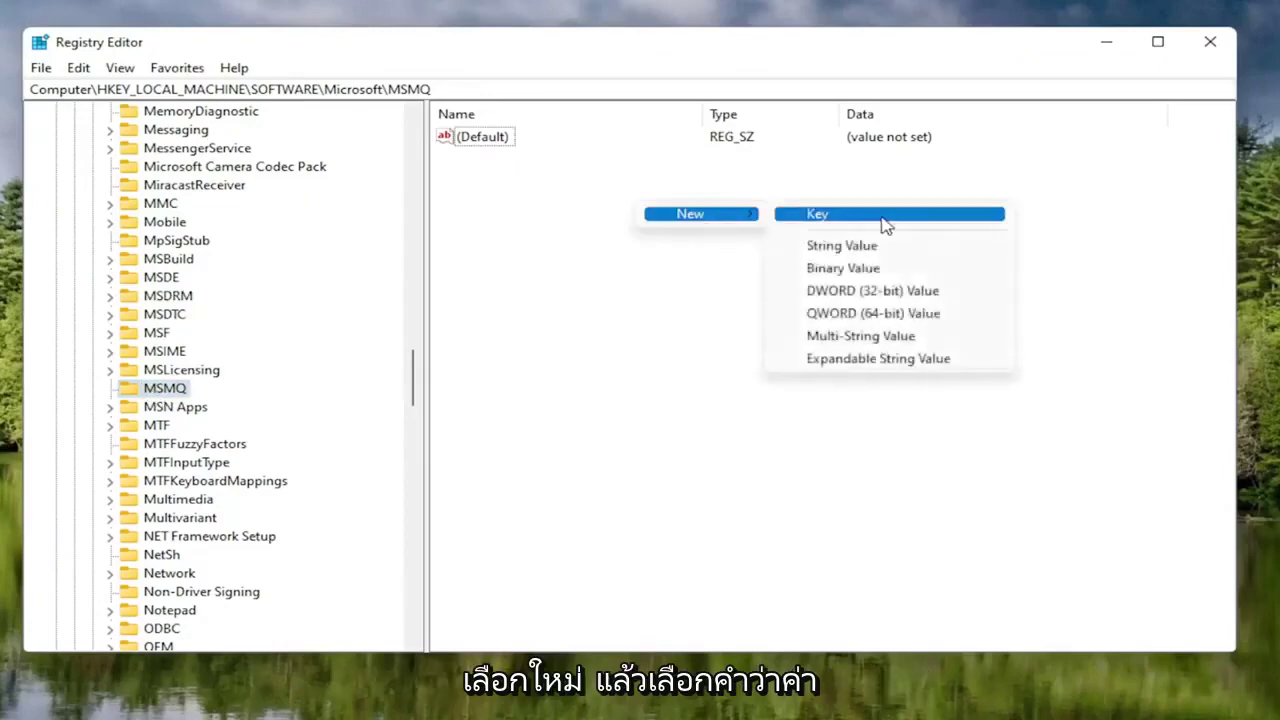
pyautogui.click(876, 292)
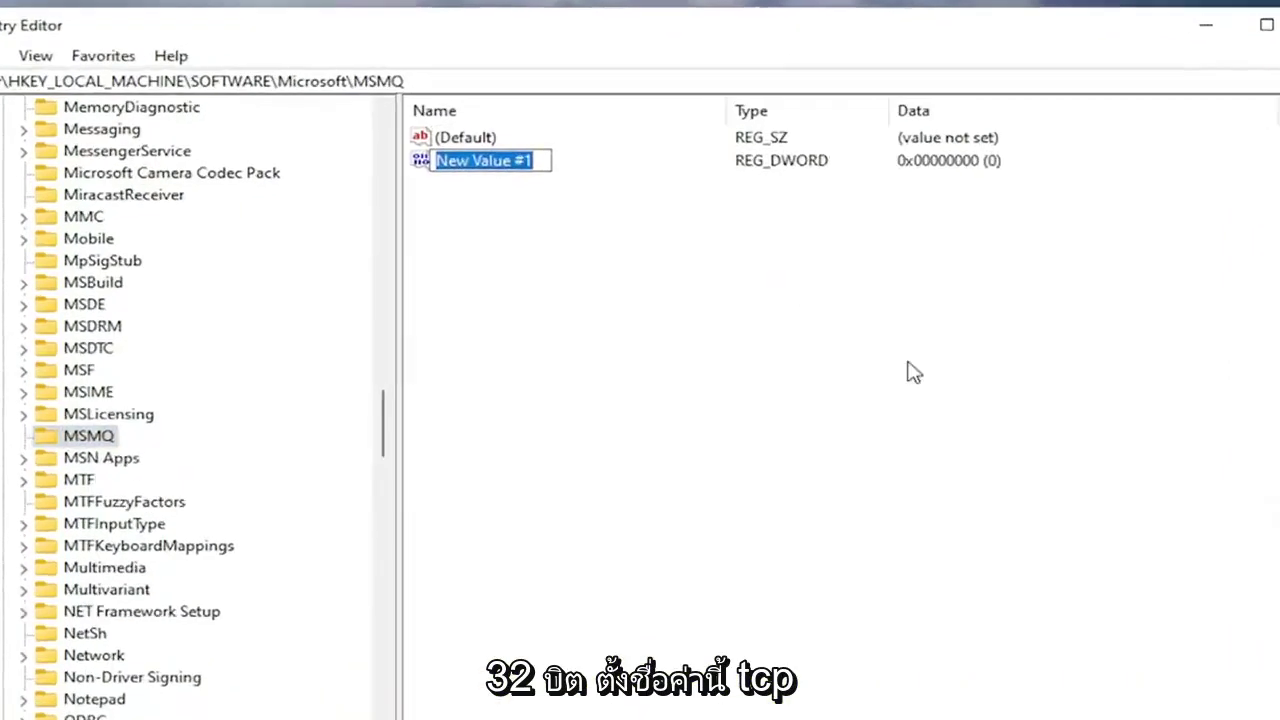
pyautogui.write('TCP')
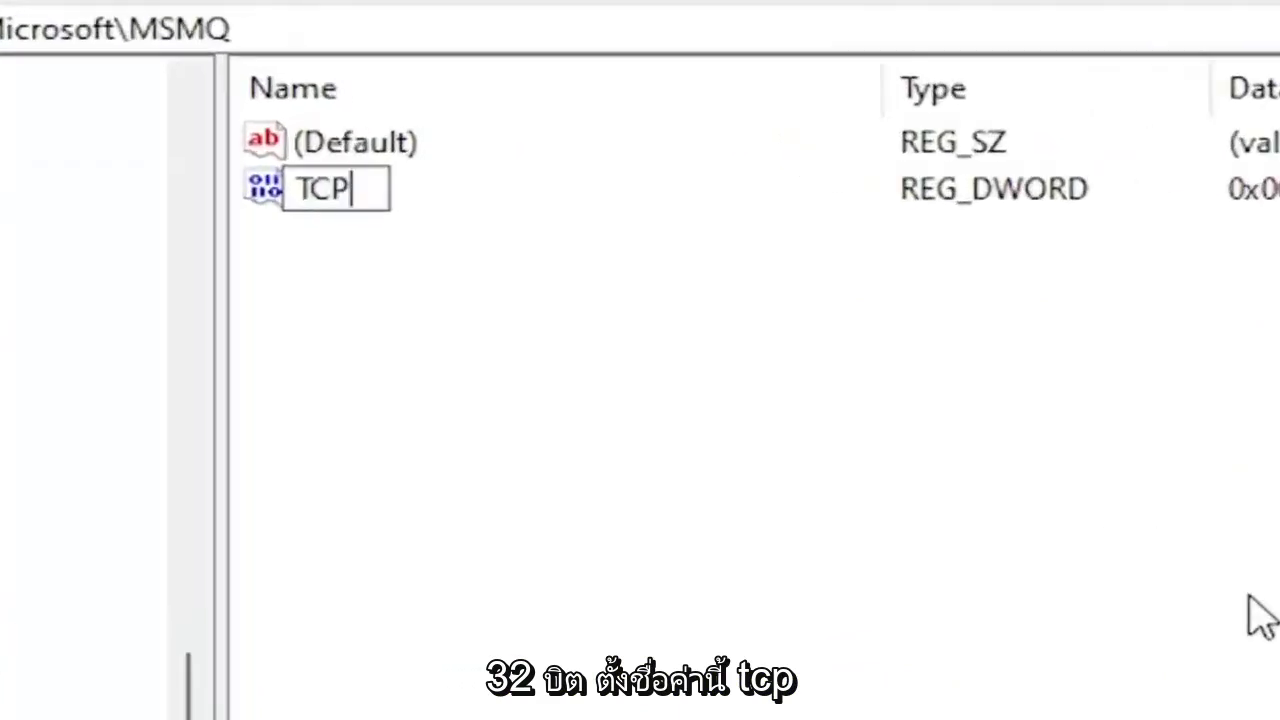
pyautogui.write('n')
pyautogui.press('BackSpace')
pyautogui.write('NoDelay')
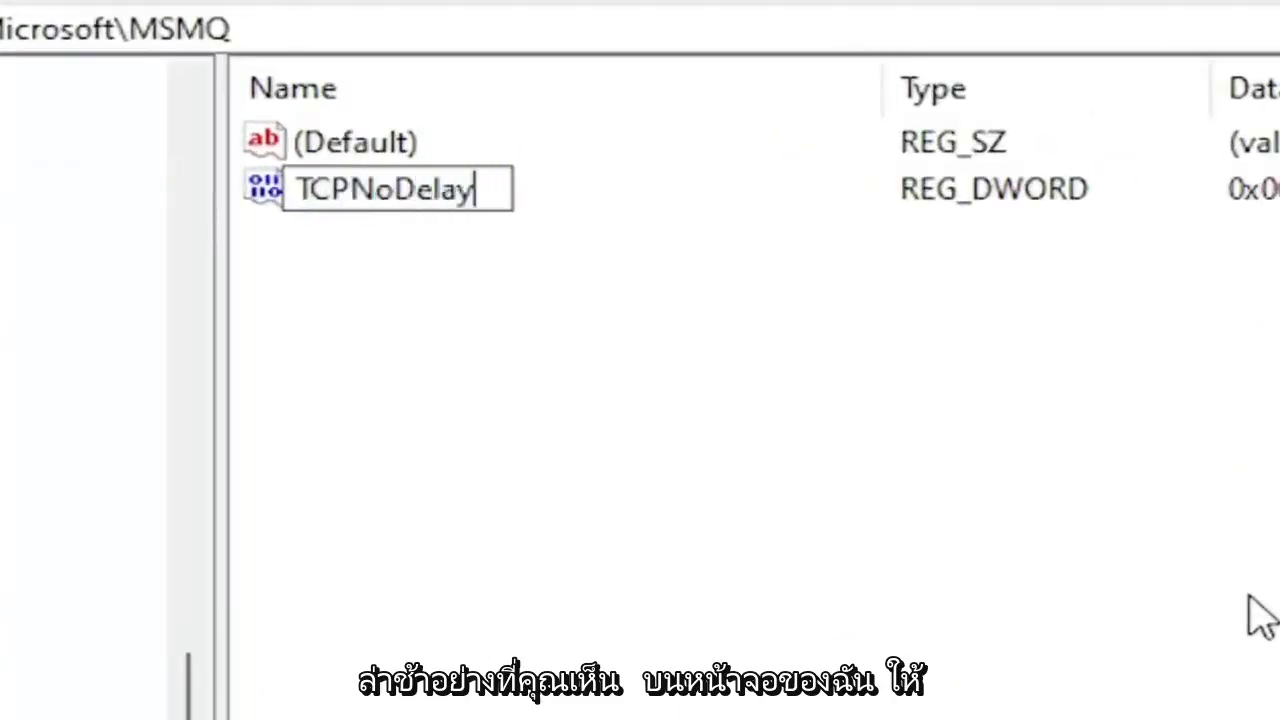
pyautogui.press('Return')
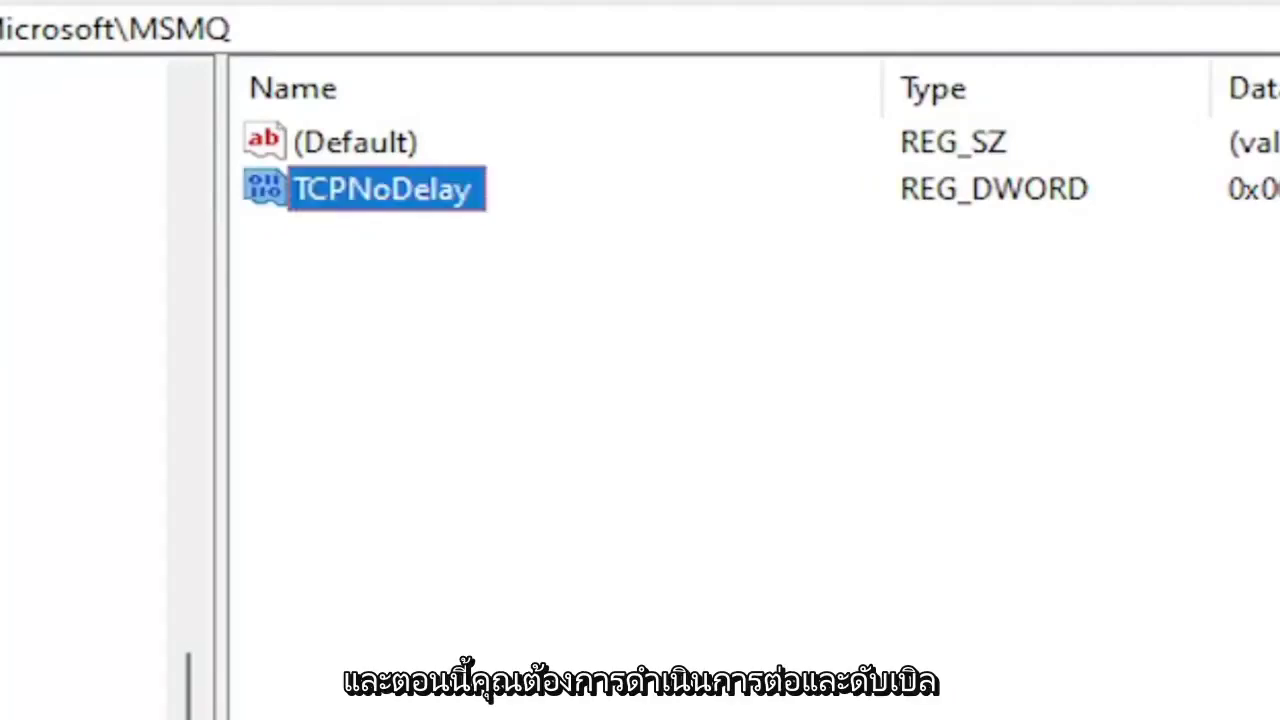
# Set the value data of TCPNoDelay in the MSMQ key to 1.
pyautogui.doubleClick(449, 195)
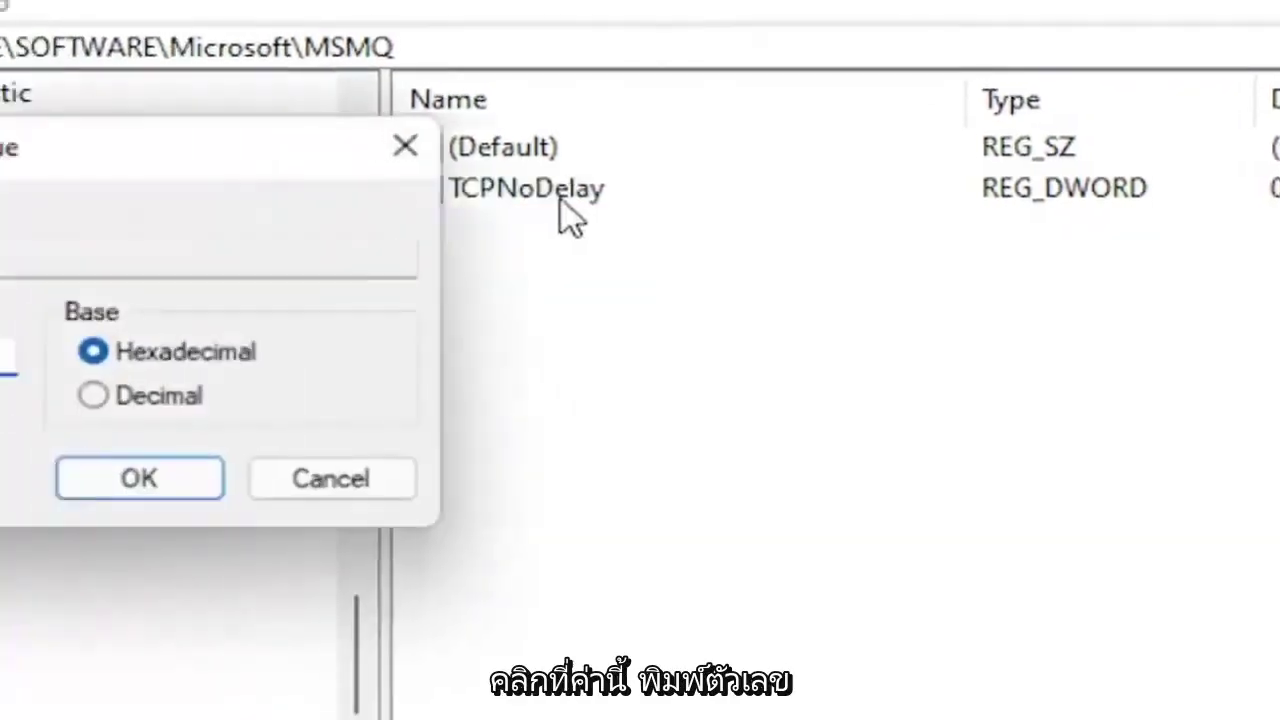
pyautogui.write('1')
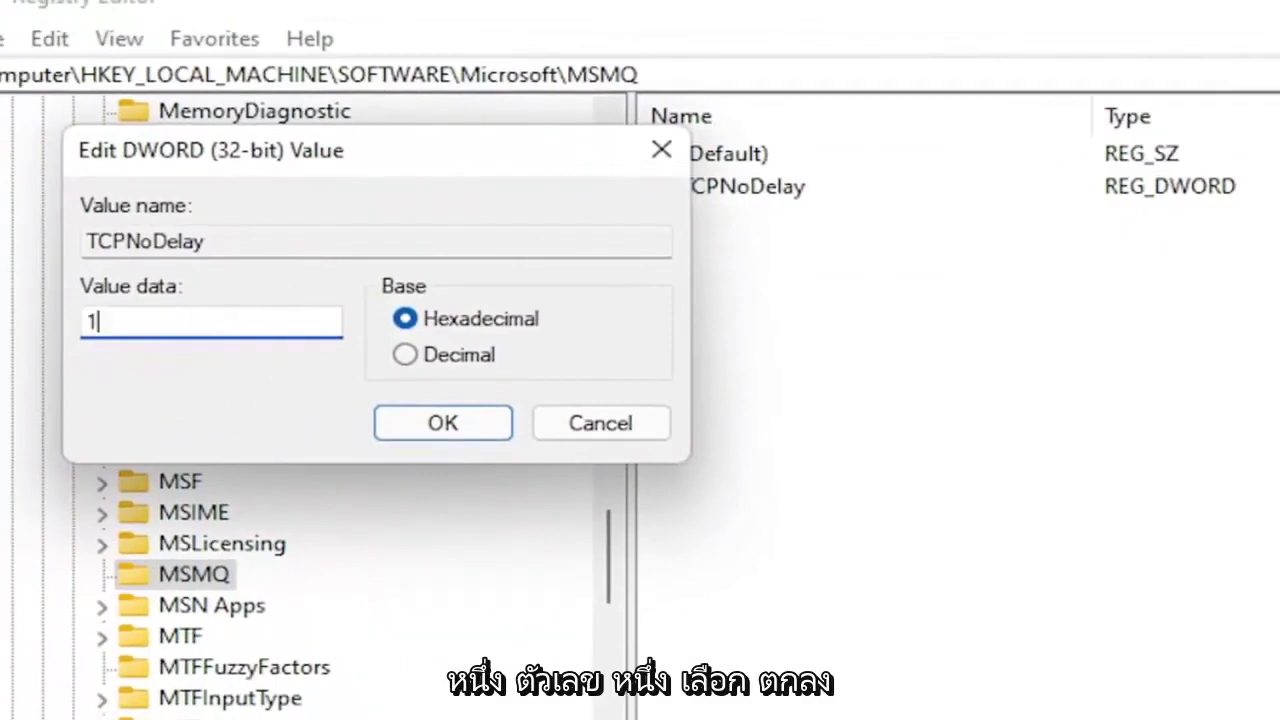
pyautogui.click(420, 424)
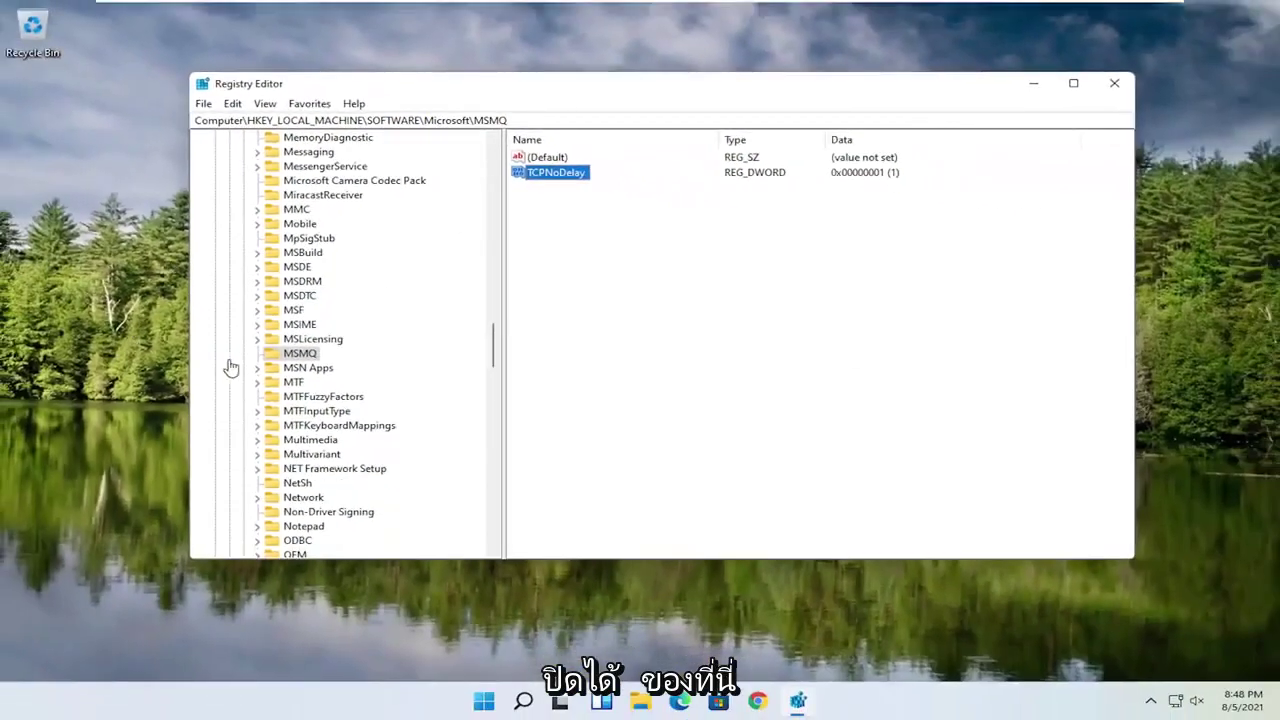
# Collapse the Microsoft, SOFTWARE and HKEY_LOCAL_MACHINE branches of the registry tree and close the Registry Editor.
pyautogui.moveTo(497, 354); pyautogui.dragTo(494, 150)
pyautogui.click(225, 293)
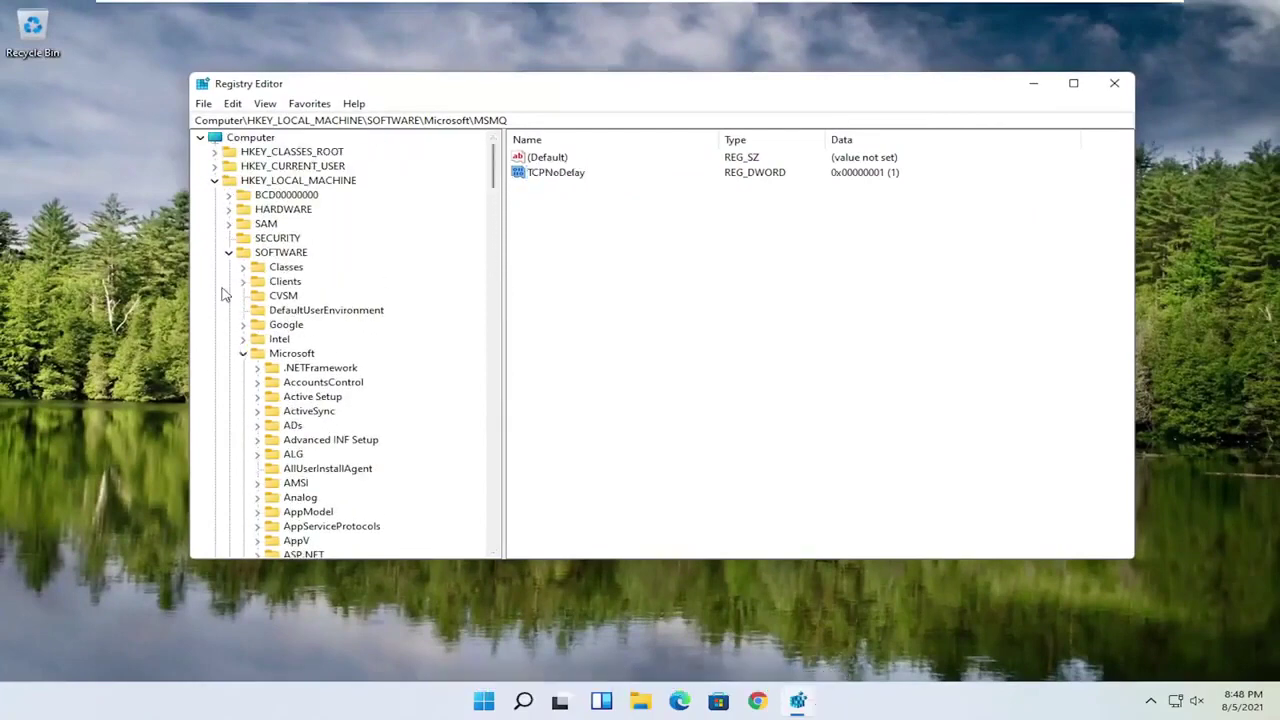
pyautogui.click(243, 353)
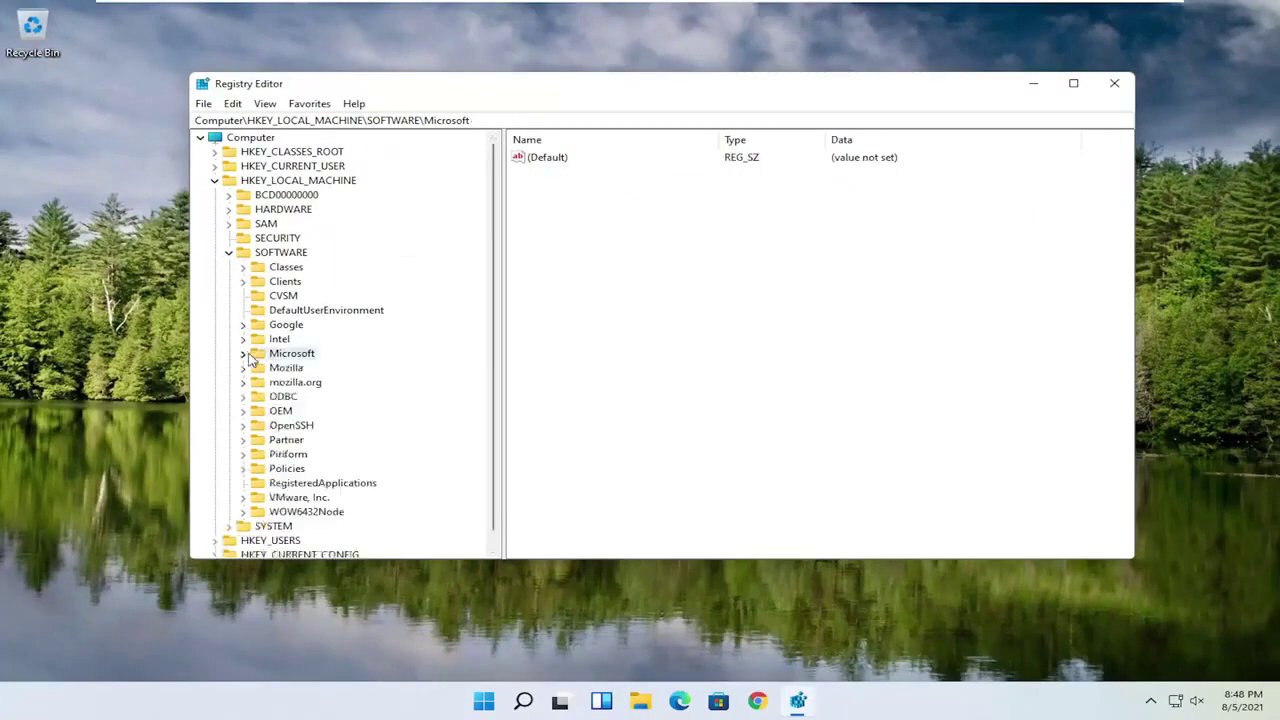
pyautogui.click(229, 253)
pyautogui.click(214, 181)
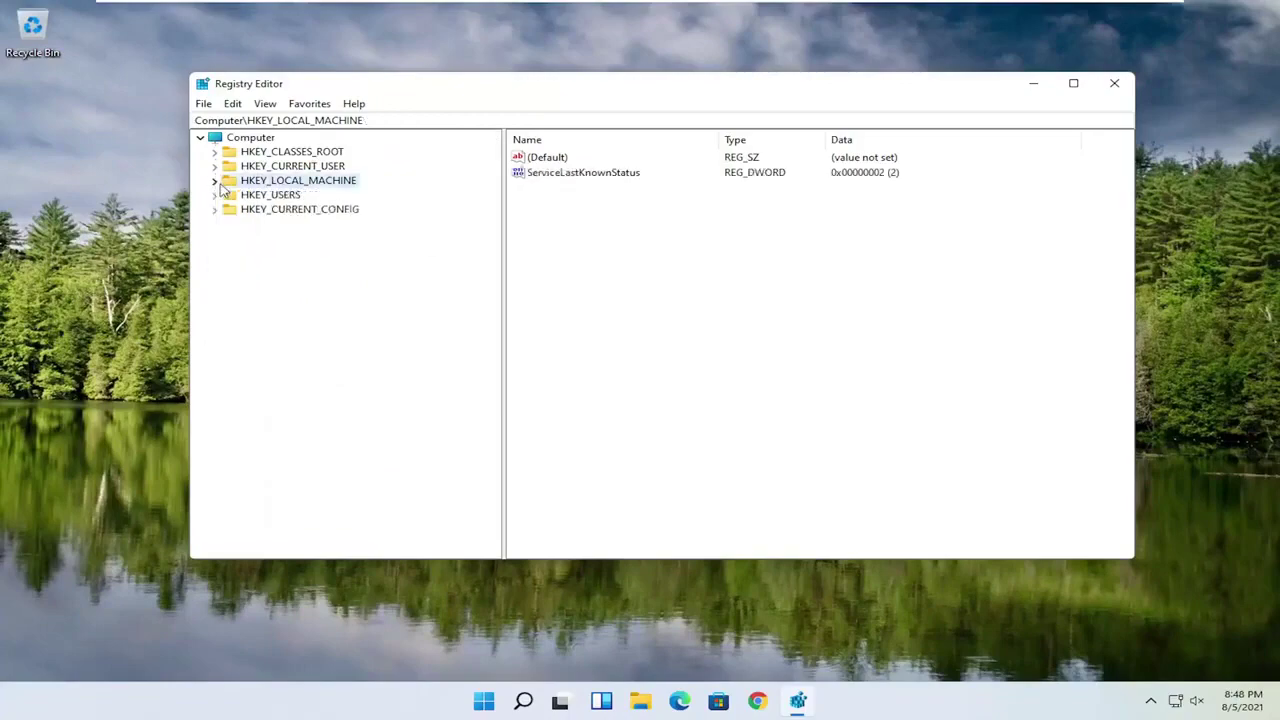
pyautogui.click(1113, 84)
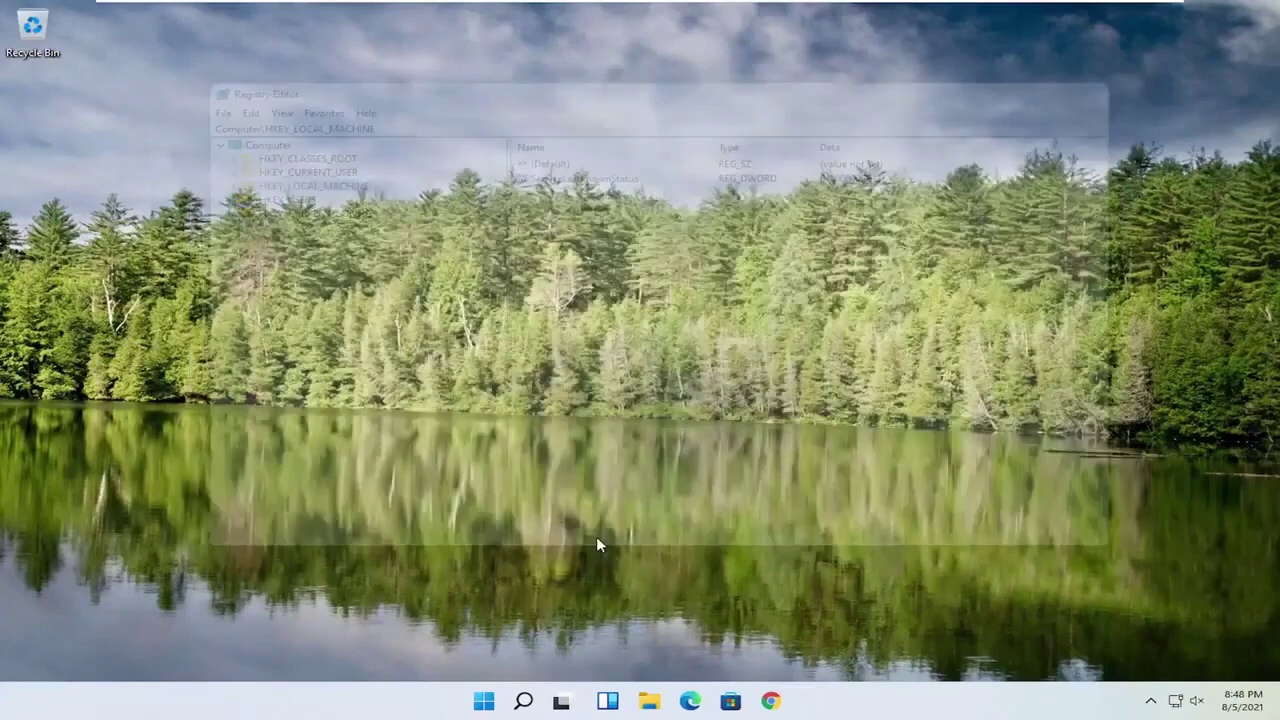
# Restart the computer.
pyautogui.rightClick(512, 703)
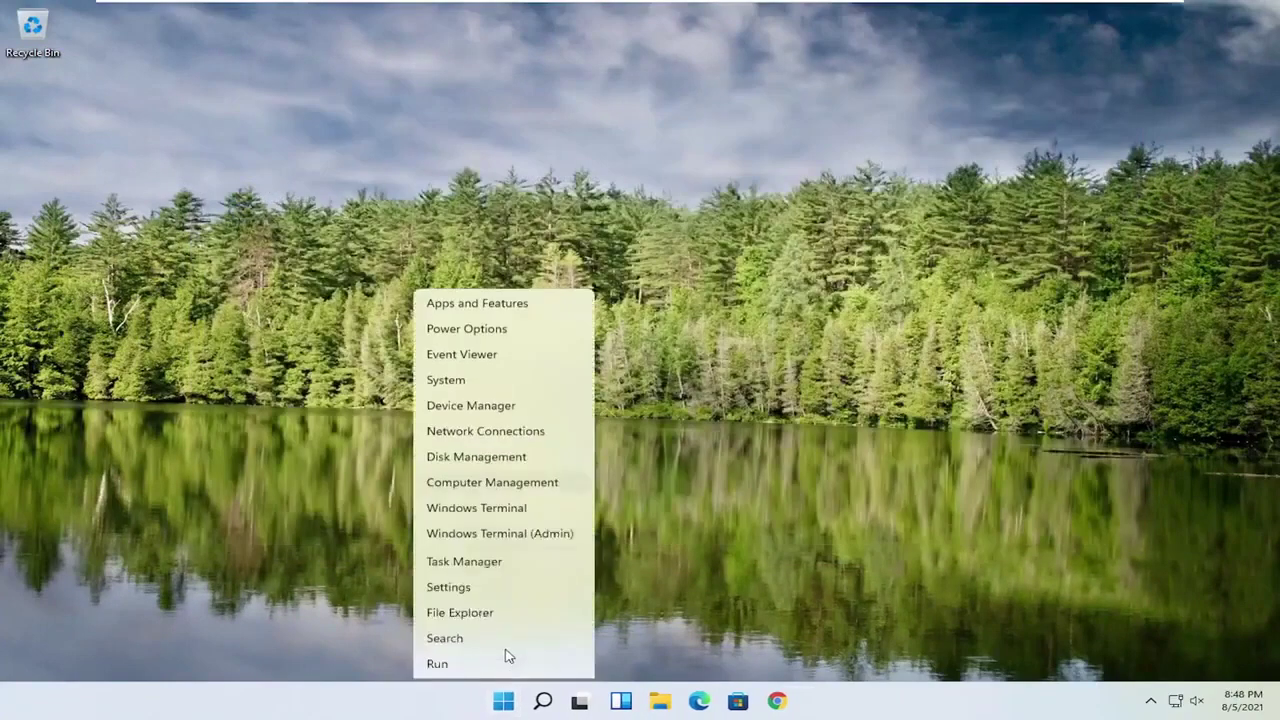
pyautogui.moveTo(505, 640)
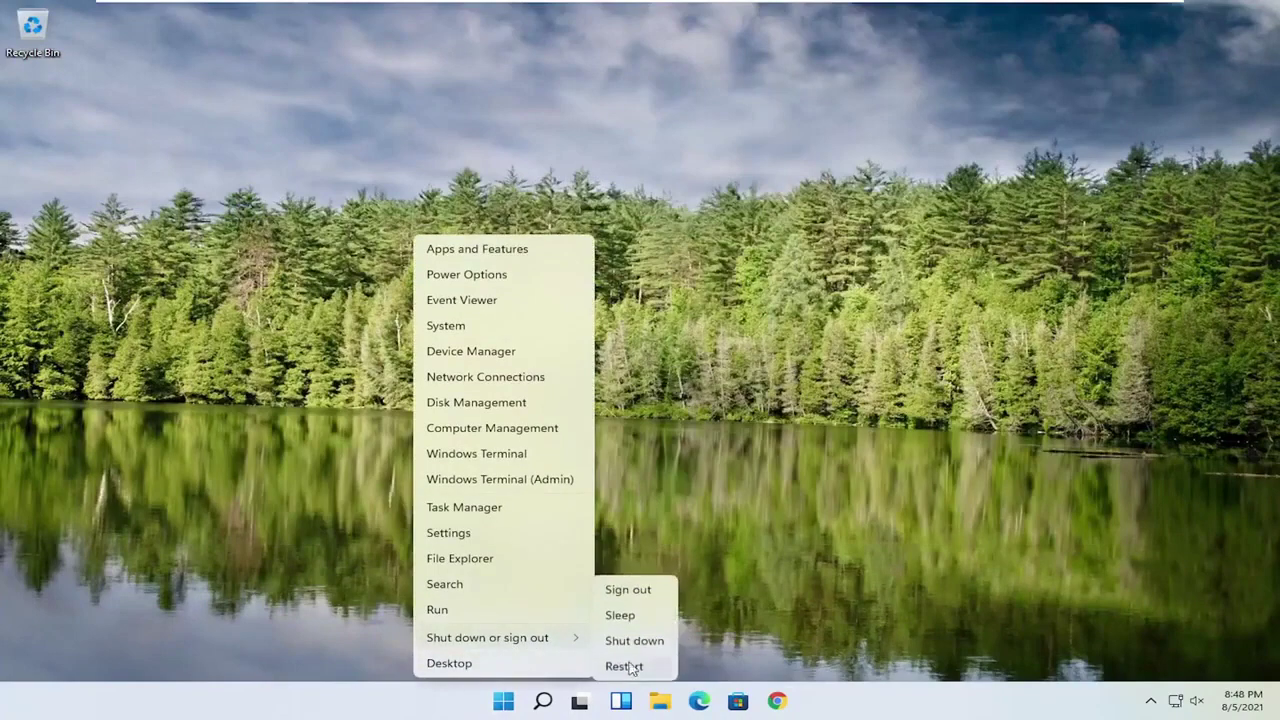
pyautogui.click(619, 664)
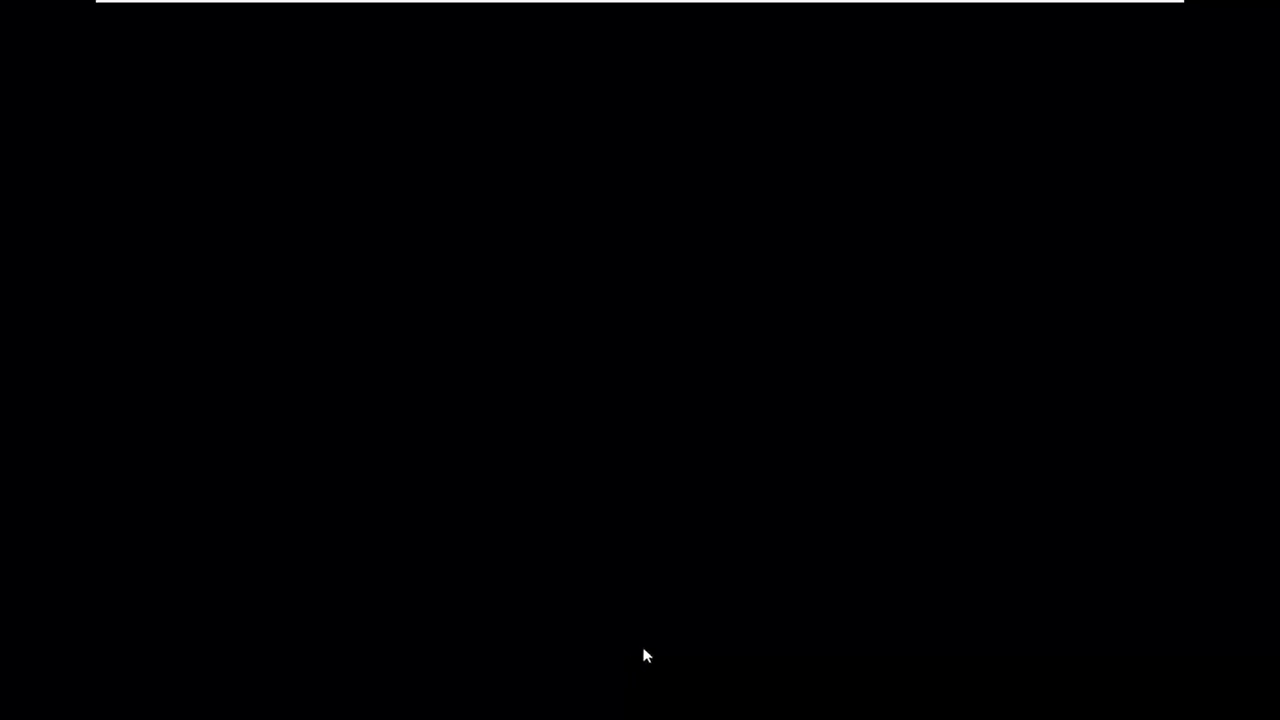